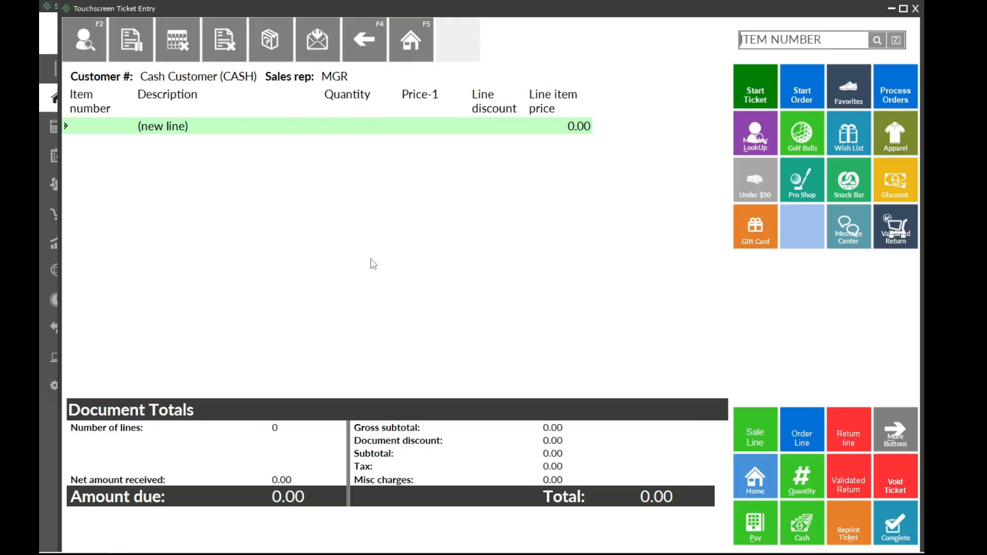
# Step: Display the column options of the ticket line grid, dismiss them, and close Touchscreen Ticket Entry
pyautogui.rightClick(212, 102)
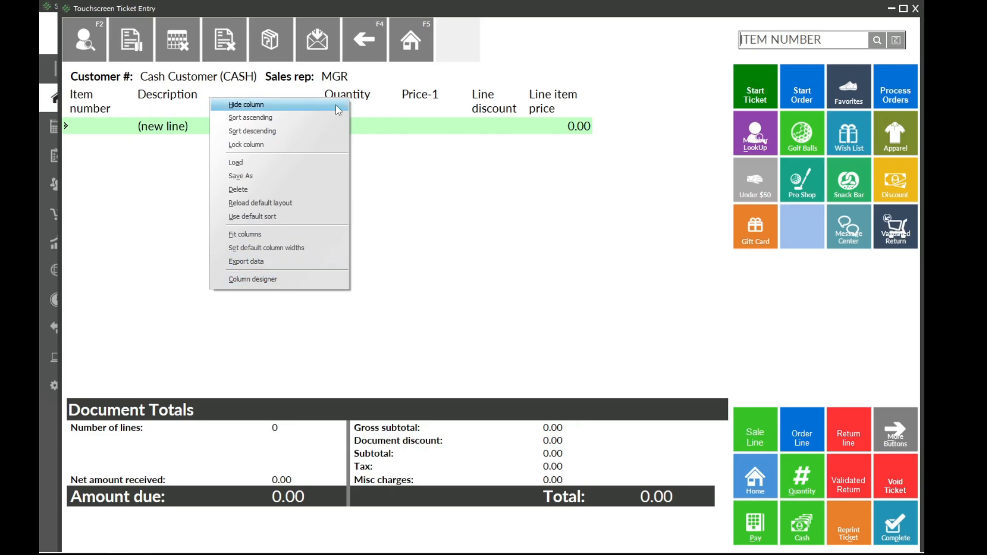
pyautogui.click(377, 98)
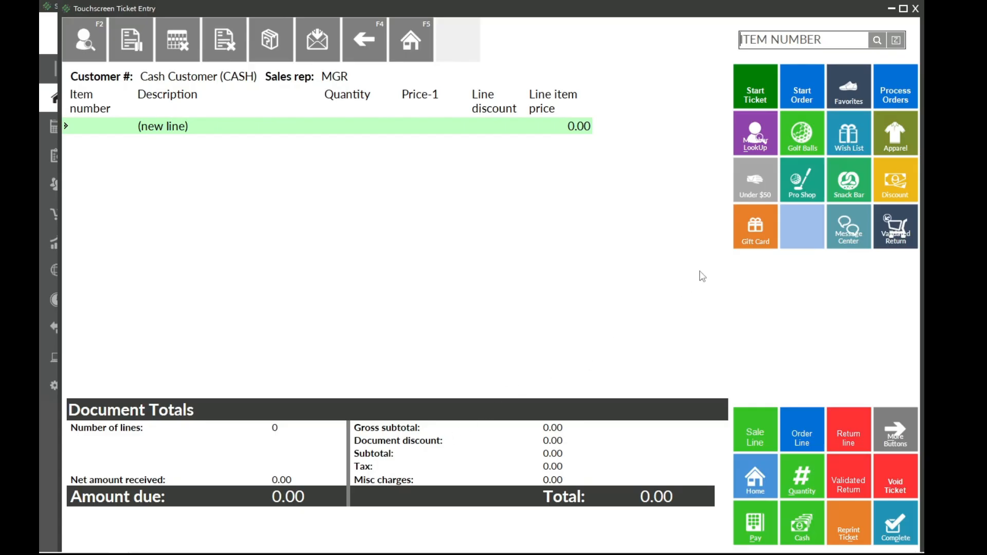
pyautogui.click(916, 9)
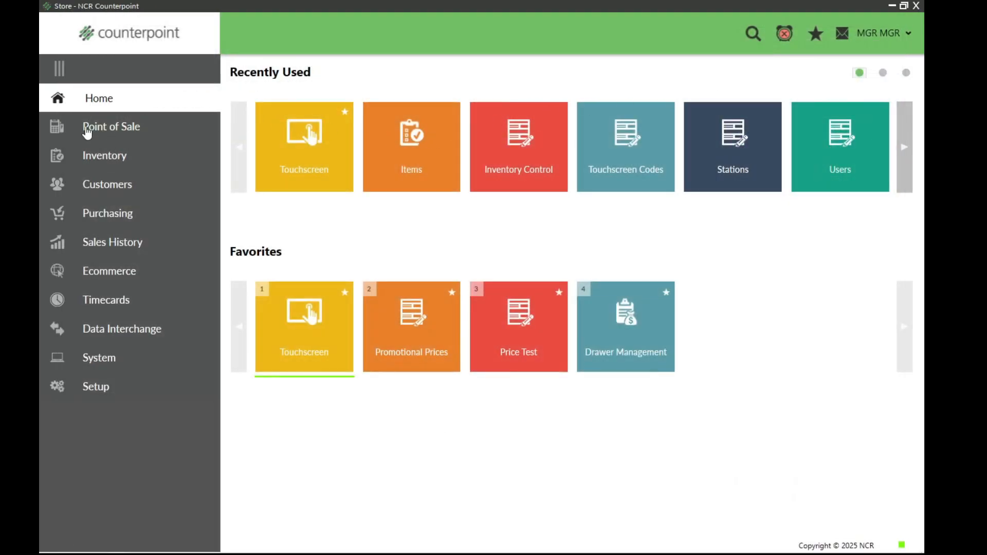
# Step: Check the touchscreen code assigned to stations 1 and 2 in the Point of Sale station setup, then close Stations
pyautogui.click(101, 388)
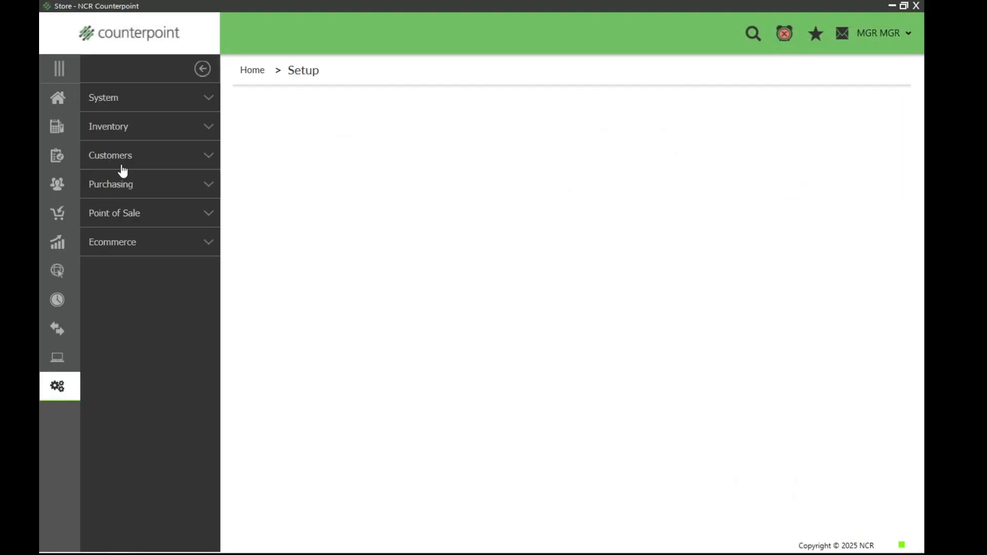
pyautogui.click(118, 218)
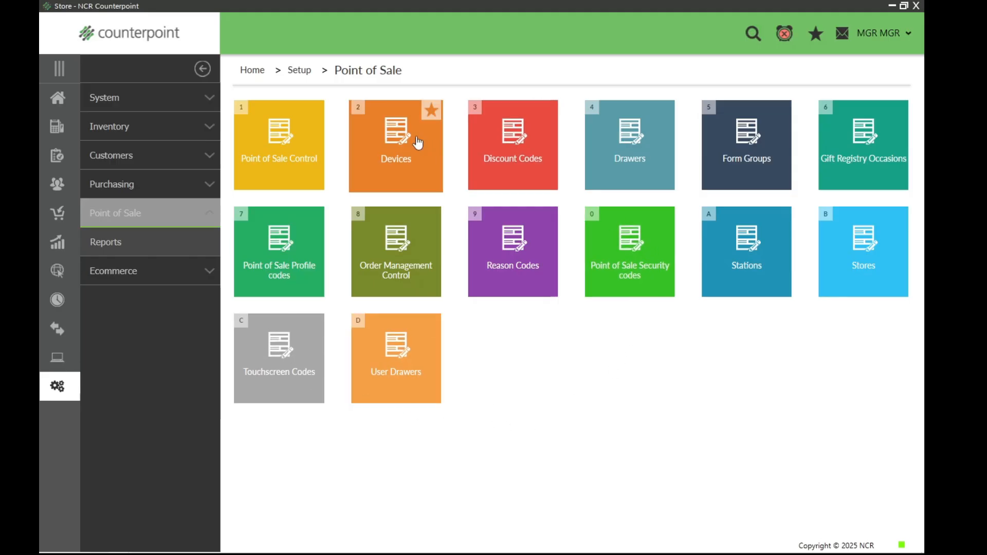
pyautogui.click(733, 255)
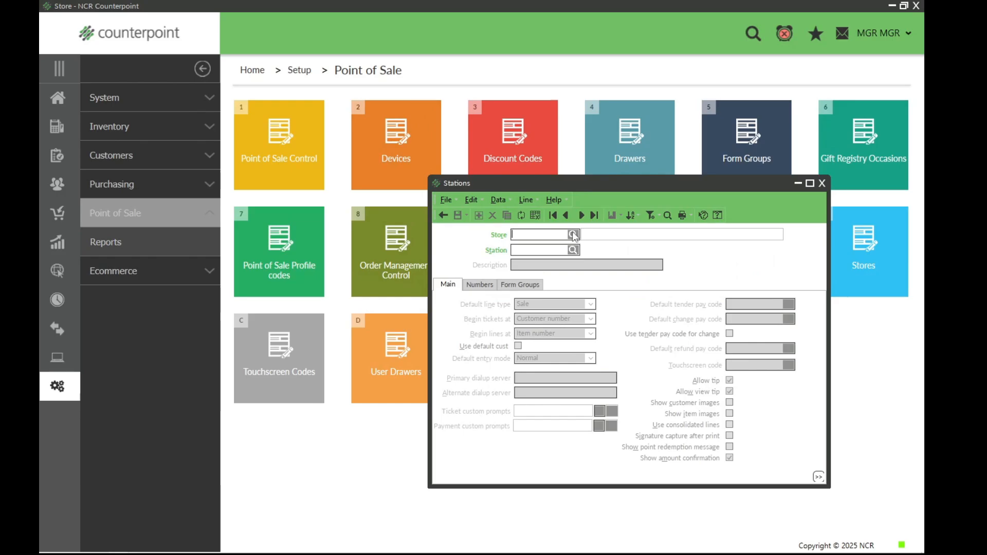
pyautogui.click(582, 215)
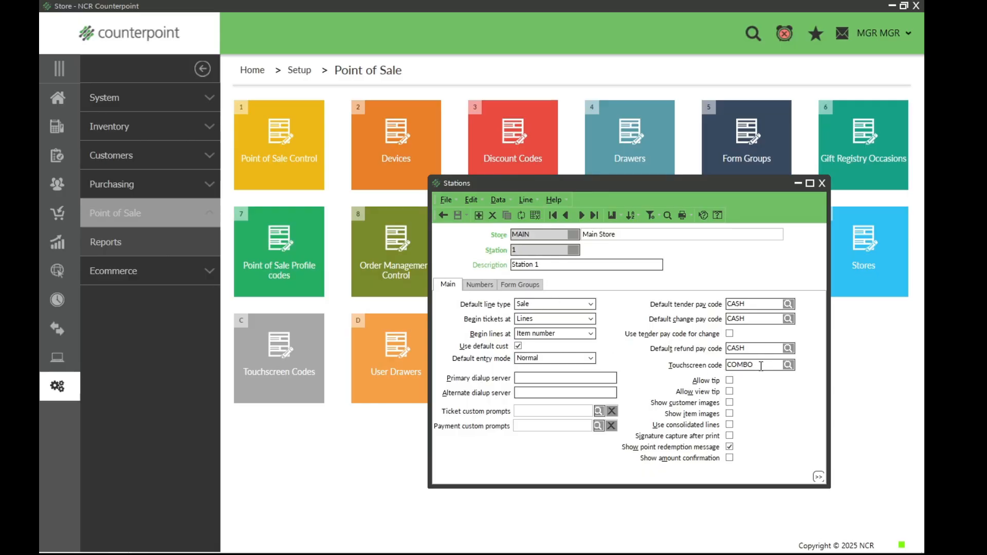
pyautogui.moveTo(761, 366); pyautogui.dragTo(716, 371)
pyautogui.click(581, 216)
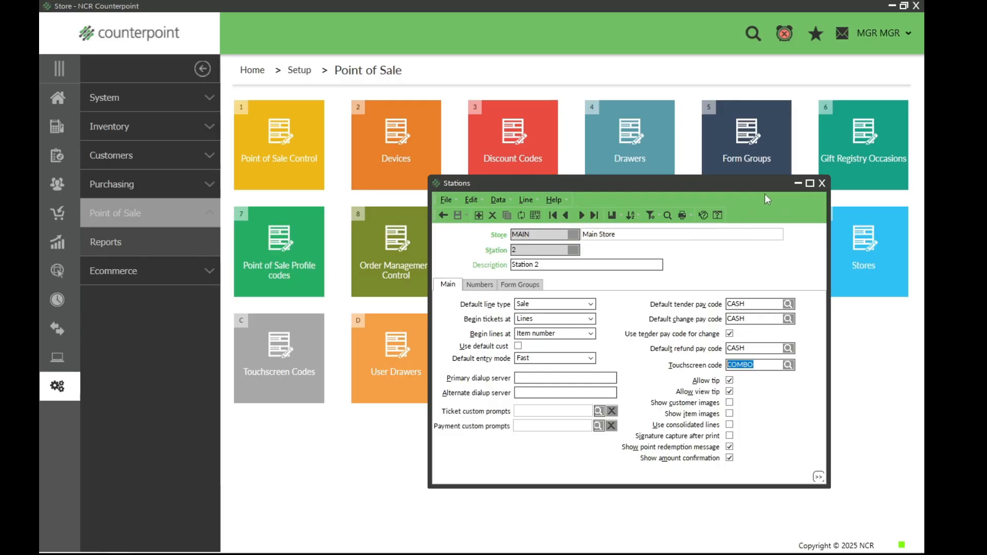
pyautogui.click(821, 184)
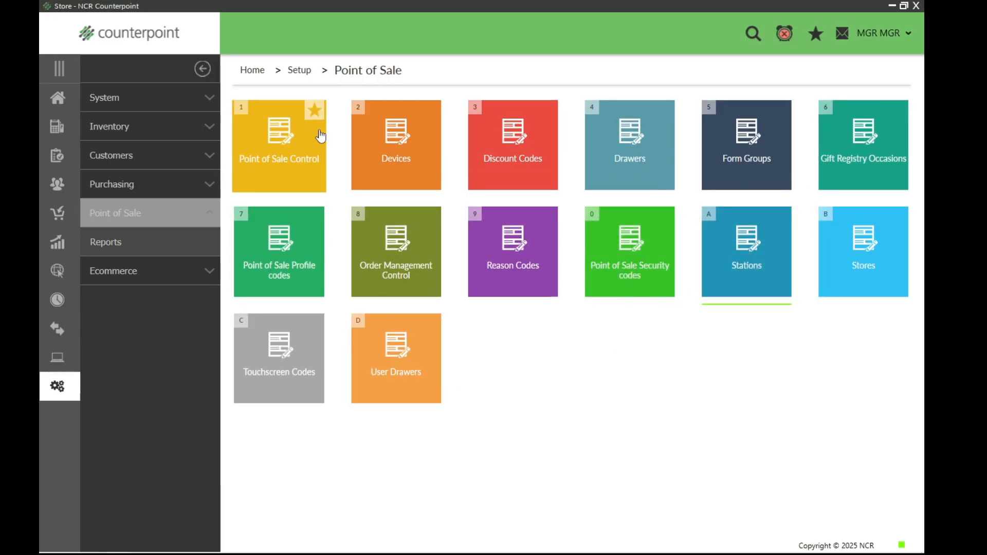
# Step: Open the touchscreen code COMBO in the Button Editor and move the editor window slightly aside
pyautogui.click(289, 354)
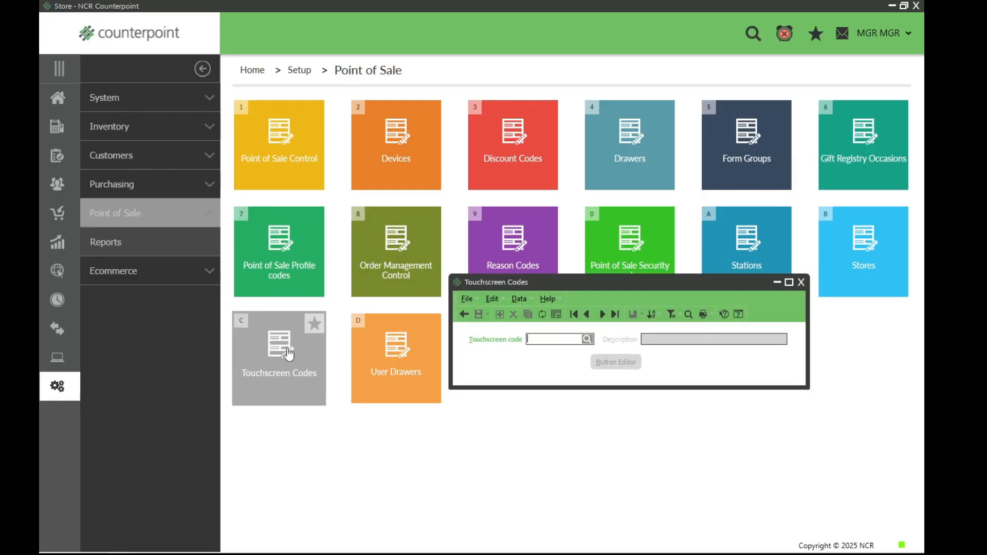
pyautogui.click(587, 339)
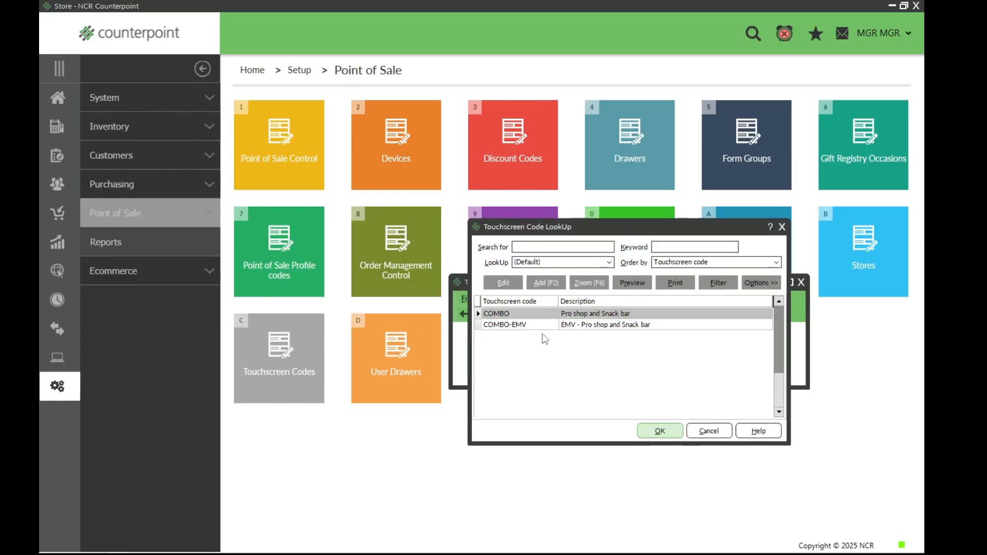
pyautogui.click(656, 435)
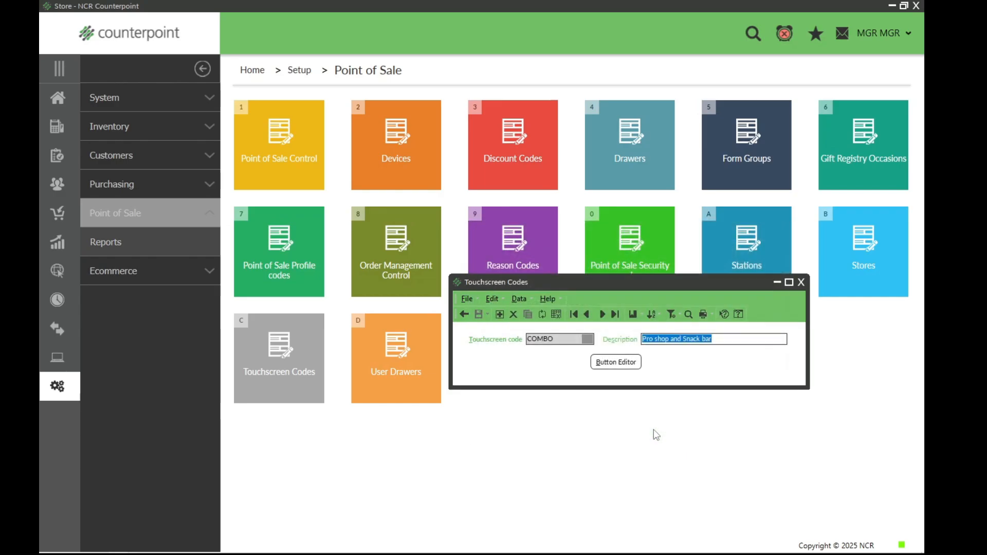
pyautogui.click(609, 363)
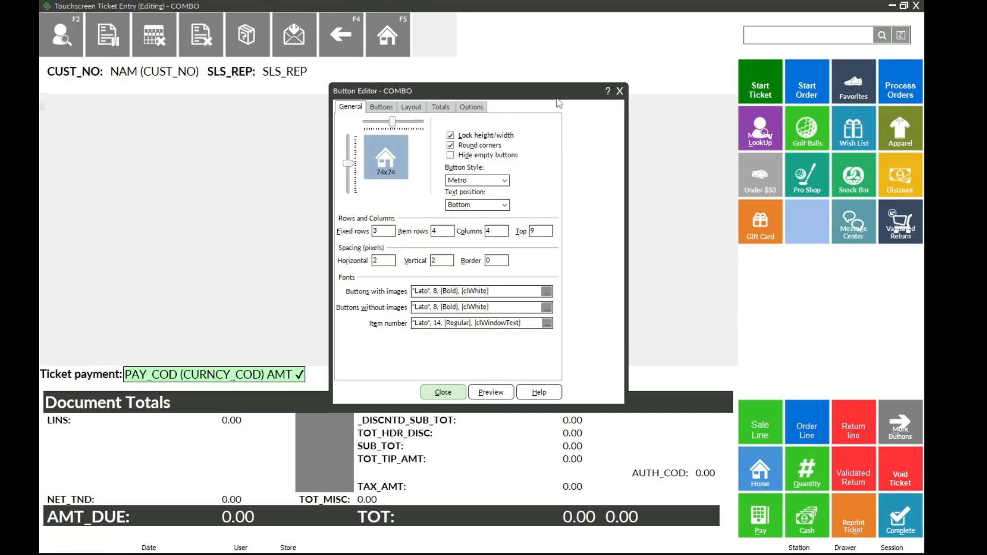
pyautogui.moveTo(555, 97); pyautogui.dragTo(517, 81)
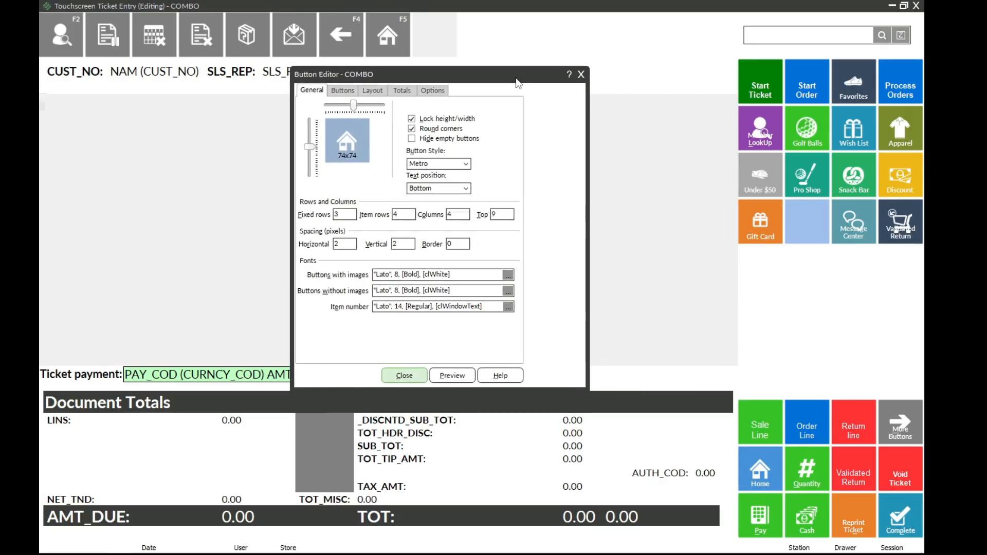
# Step: Save the COMBO touchscreen layout to the Export folder as the XML configuration file TS-Combo-2025-0225
pyautogui.click(377, 91)
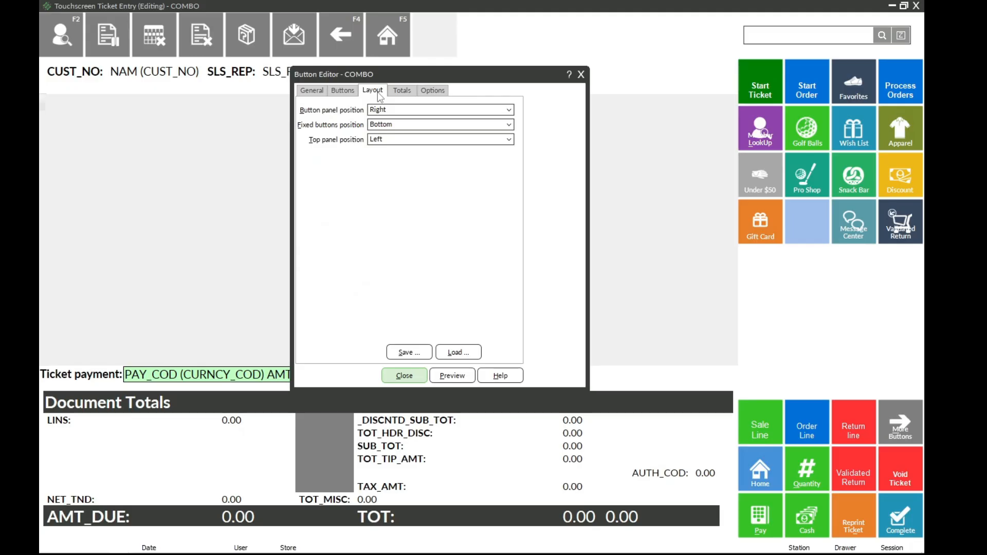
pyautogui.click(410, 352)
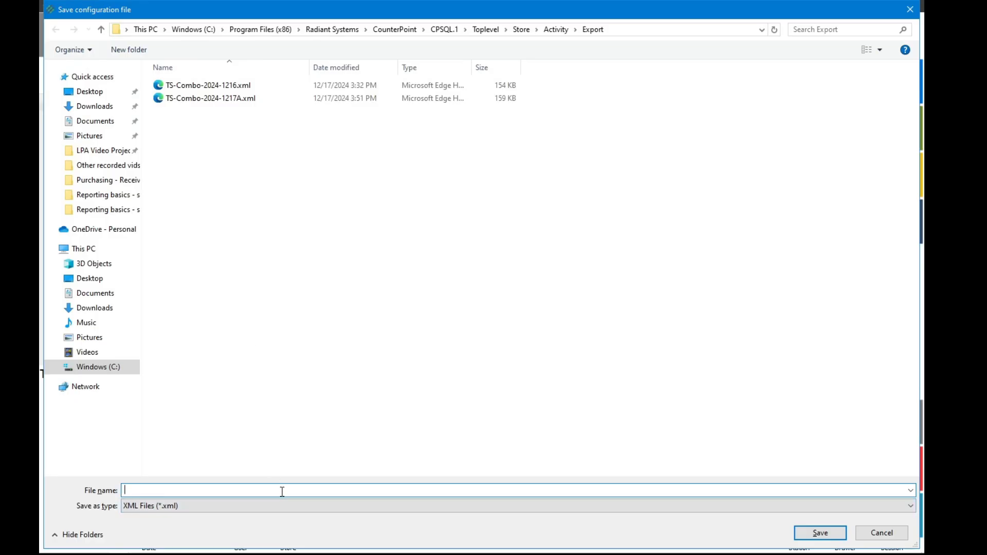
pyautogui.write('TS')
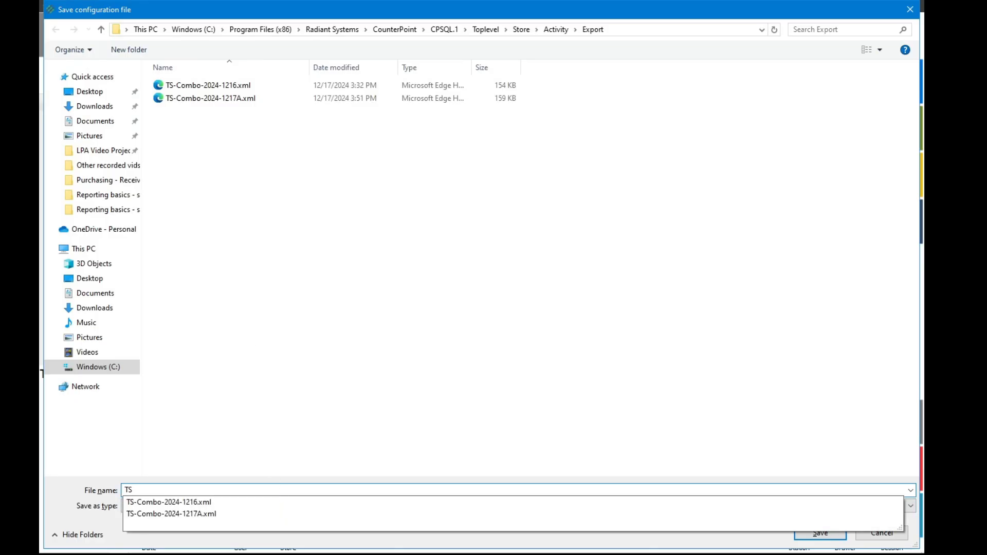
pyautogui.write('-Combo-2025-')
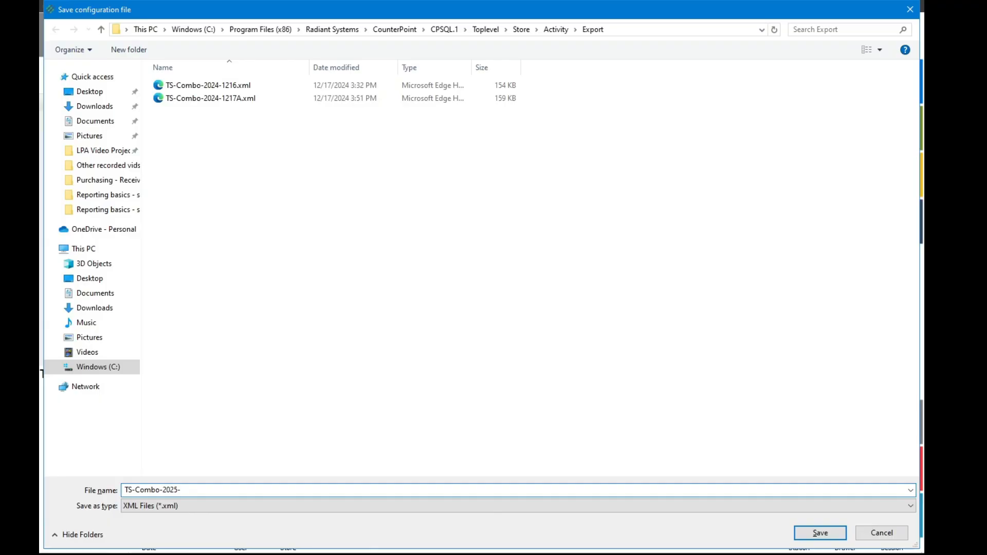
pyautogui.write('0225')
pyautogui.click(820, 533)
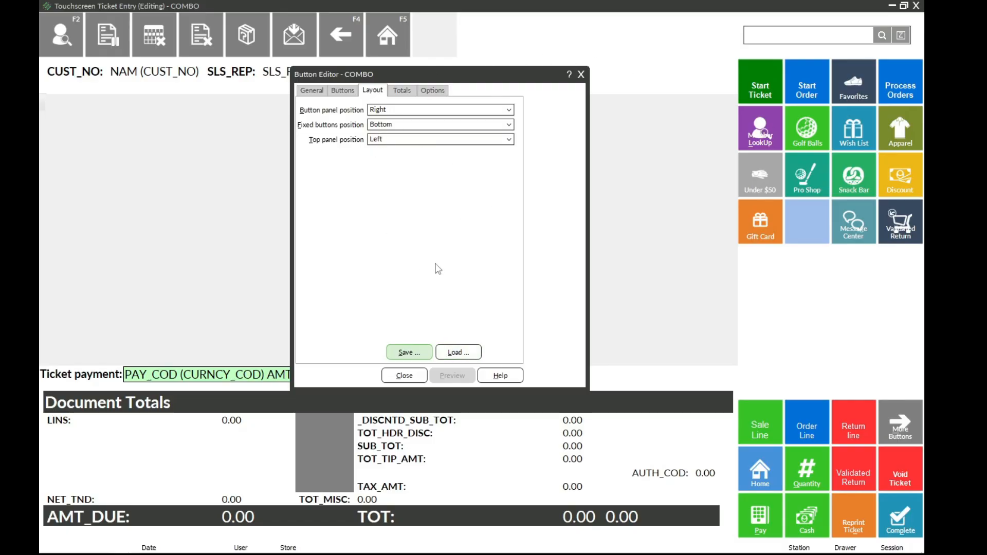
# Step: Load the saved configuration file TS-Combo-2025-0225.xml into the COMBO layout
pyautogui.click(458, 352)
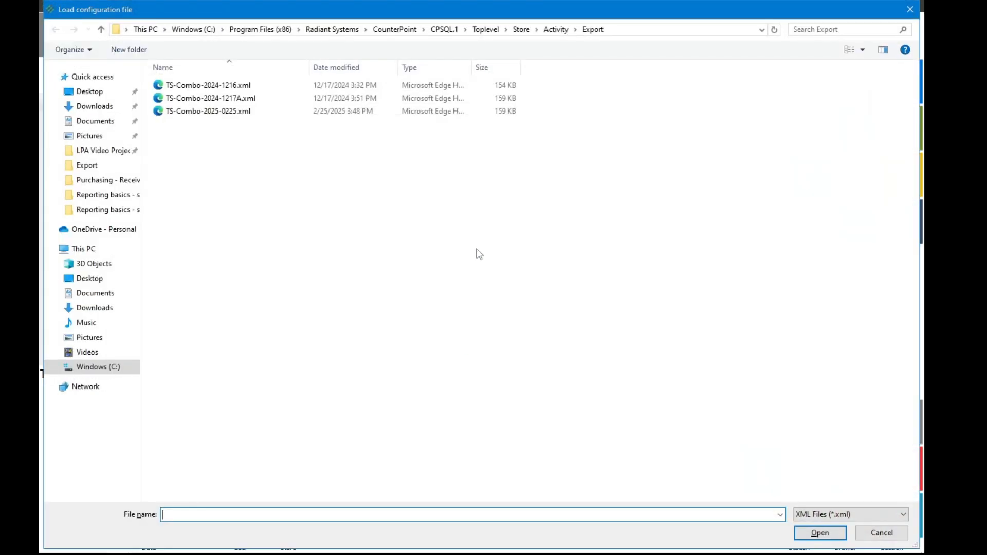
pyautogui.click(204, 113)
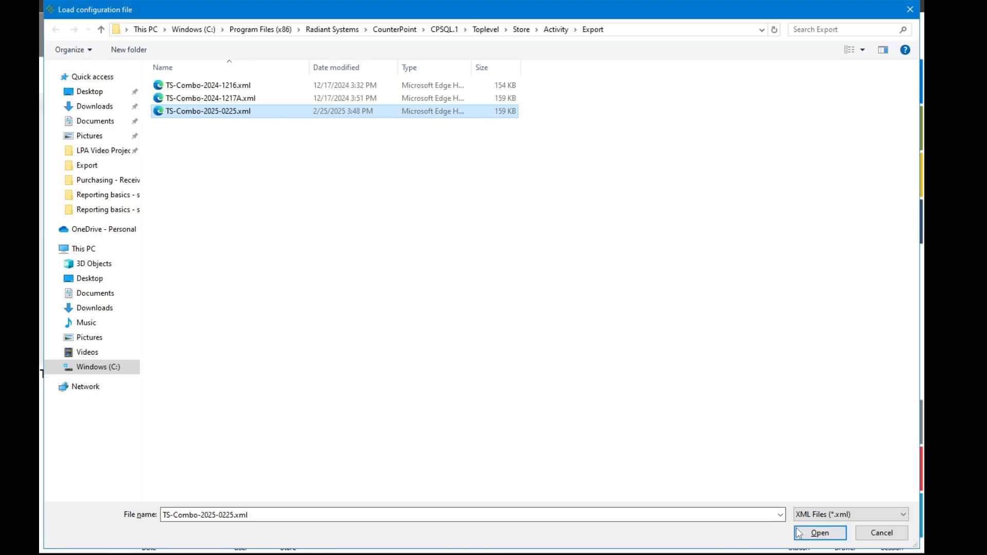
pyautogui.click(820, 533)
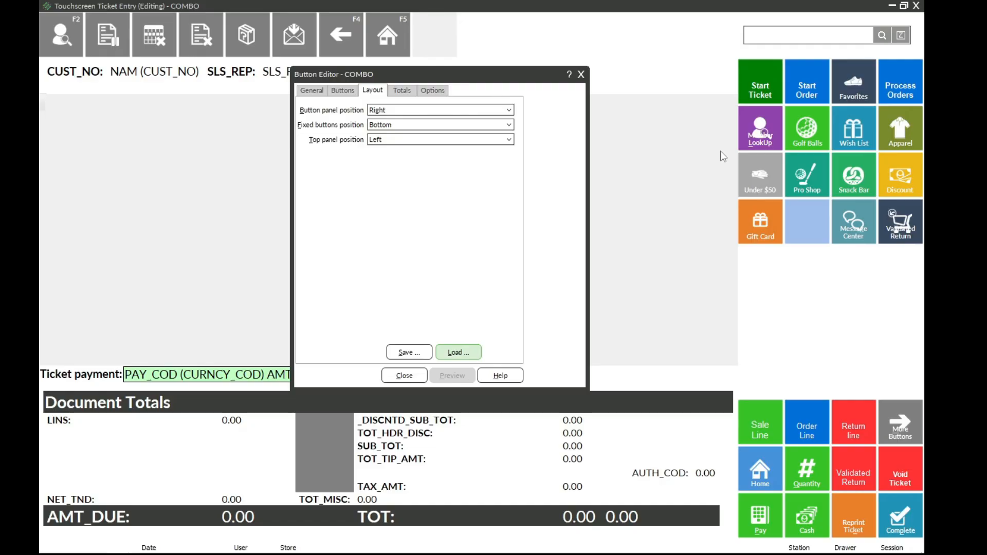
# Step: Review the general row and column settings for the top, column, item and fixed buttons
pyautogui.click(323, 92)
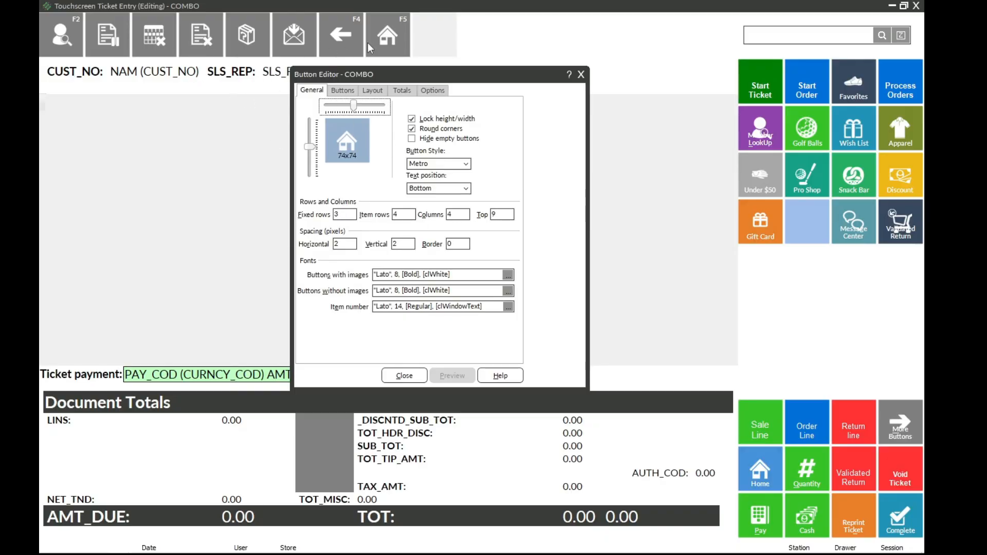
pyautogui.doubleClick(503, 215)
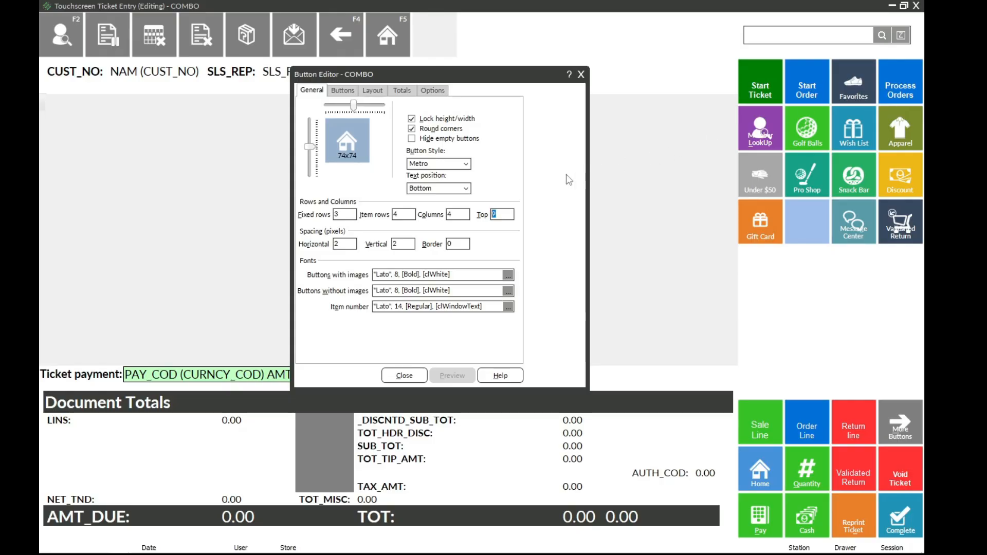
pyautogui.click(458, 214)
pyautogui.click(406, 214)
pyautogui.doubleClick(335, 214)
# Step: Inspect the Favorites button on the Main Menu page, view the Favorites page, and return to the Main Menu
pyautogui.click(344, 91)
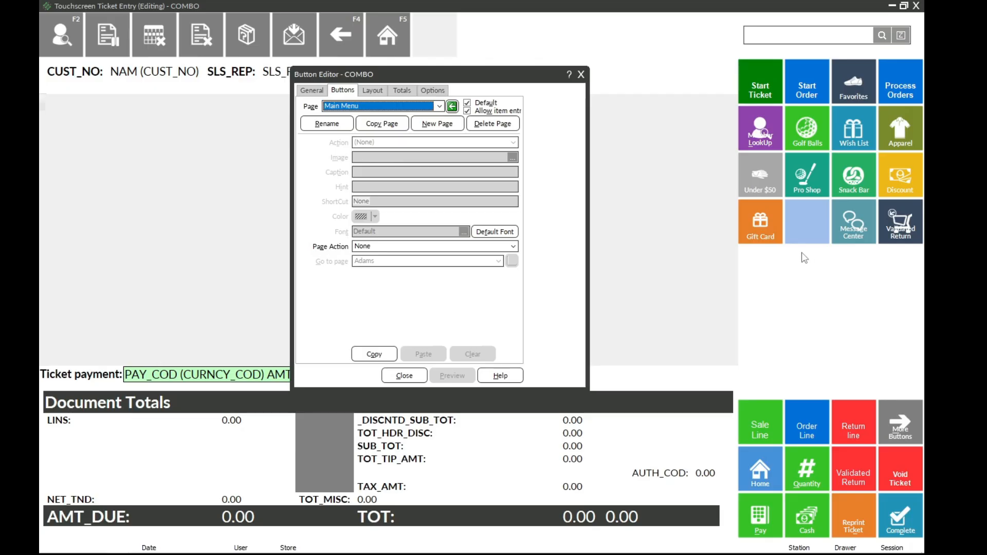
pyautogui.click(846, 85)
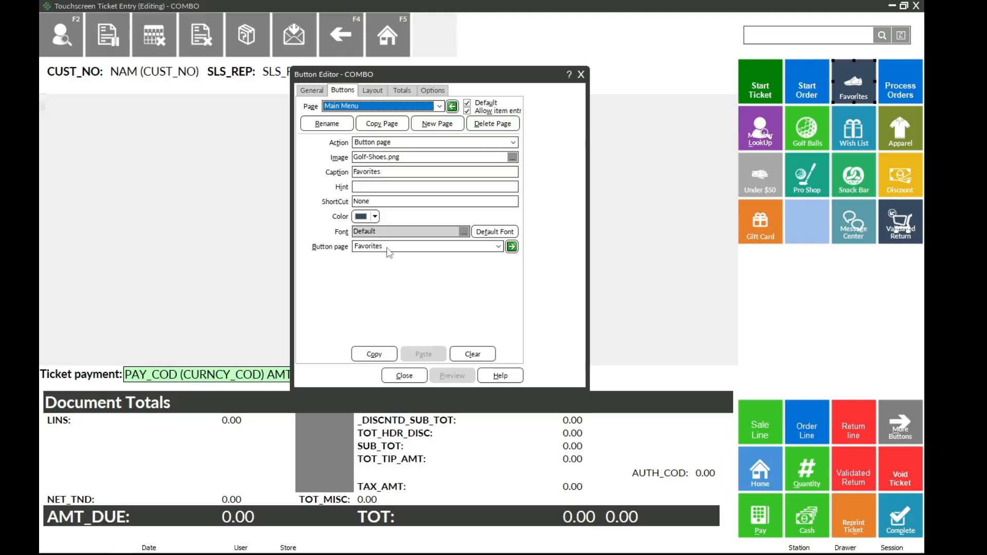
pyautogui.click(439, 106)
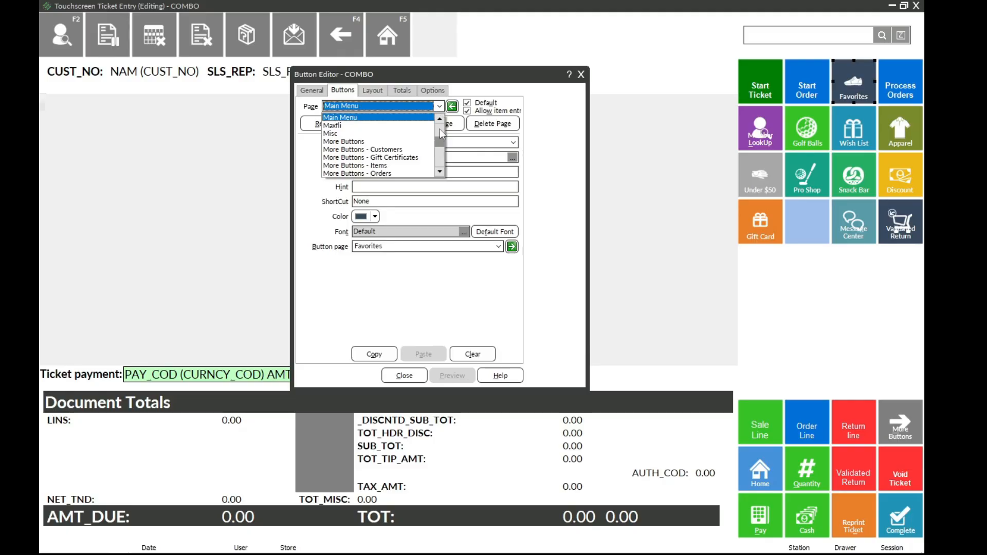
pyautogui.click(440, 129)
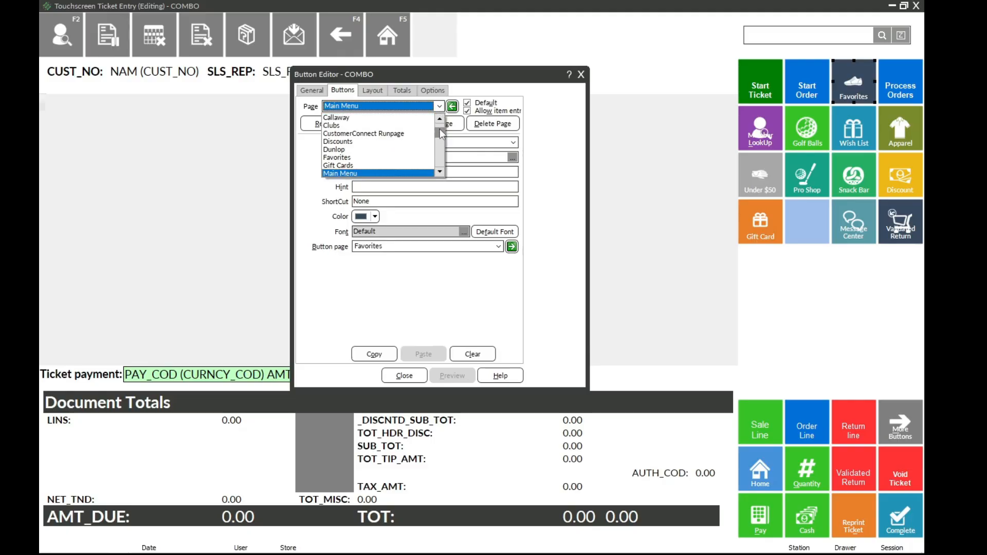
pyautogui.click(394, 159)
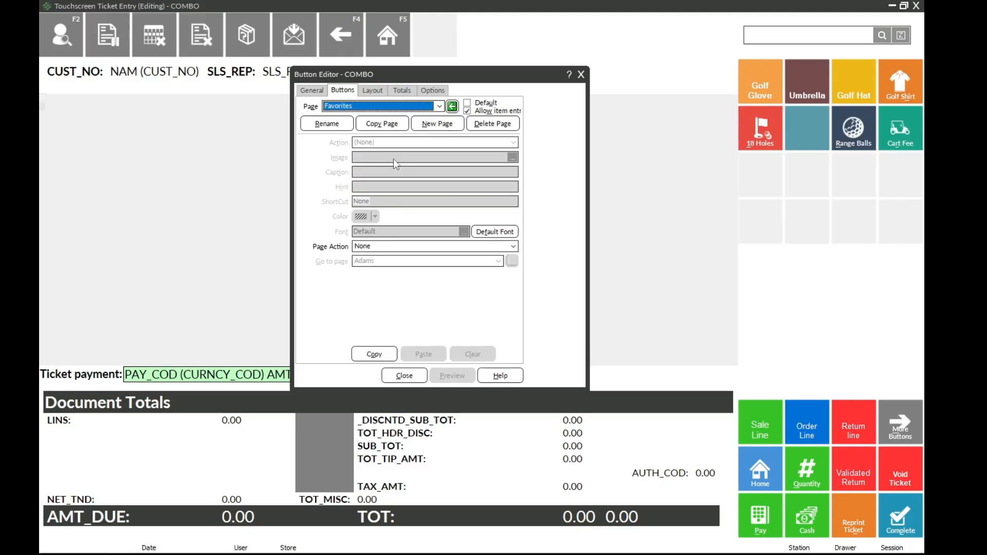
pyautogui.click(452, 106)
# Step: Follow the Favorites button to its linked page and examine the settings of the Golf Glove and Umbrella buttons
pyautogui.click(849, 91)
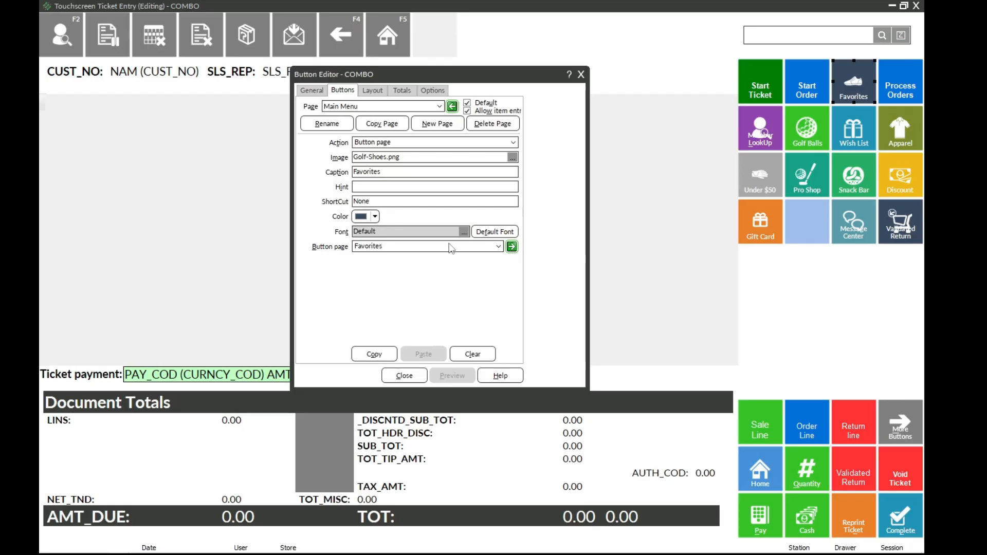
pyautogui.click(512, 247)
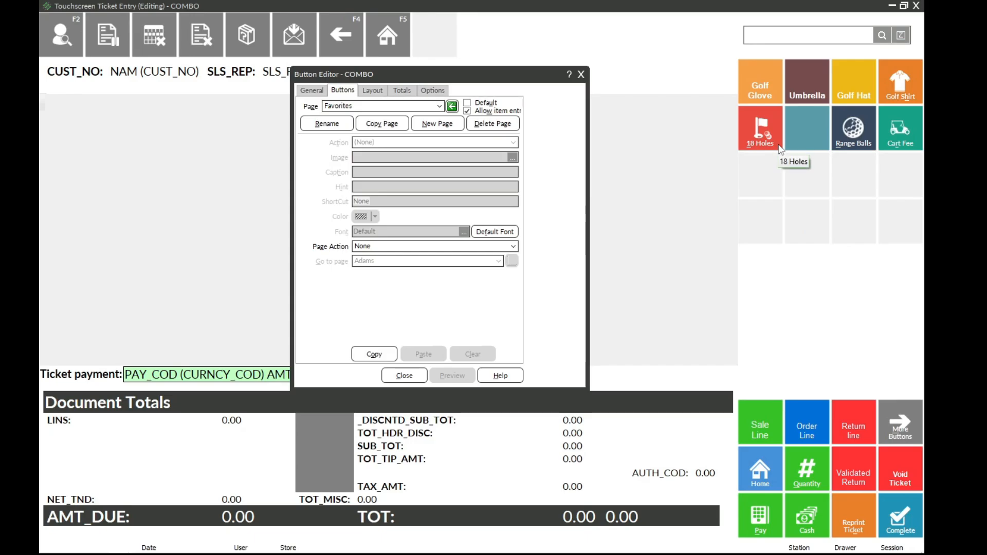
pyautogui.click(763, 91)
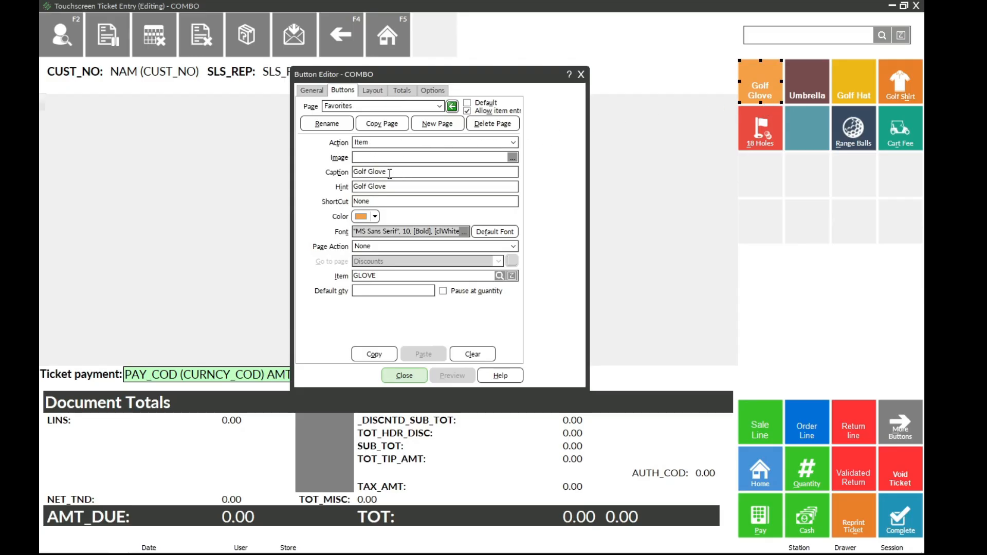
pyautogui.click(401, 159)
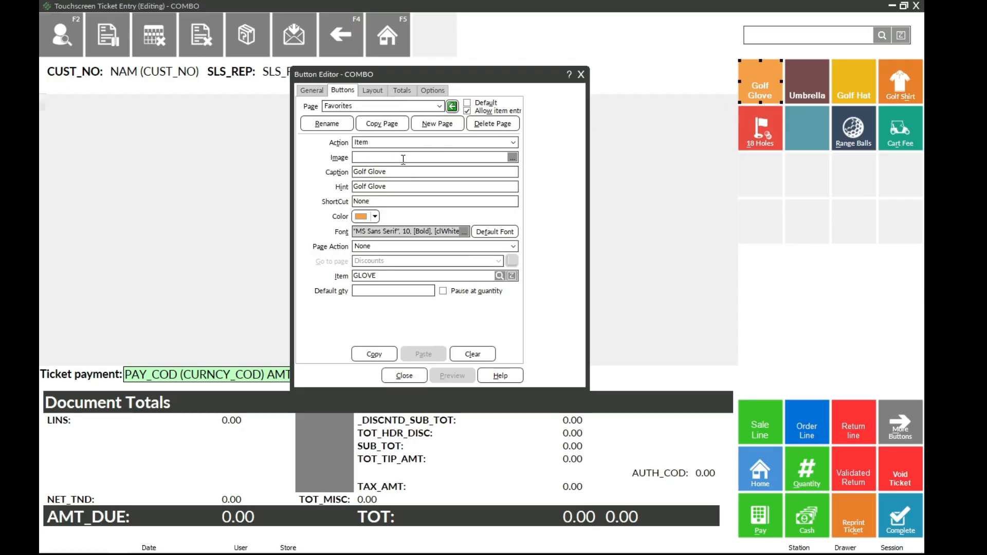
pyautogui.click(390, 174)
pyautogui.click(391, 187)
pyautogui.click(801, 138)
pyautogui.click(805, 92)
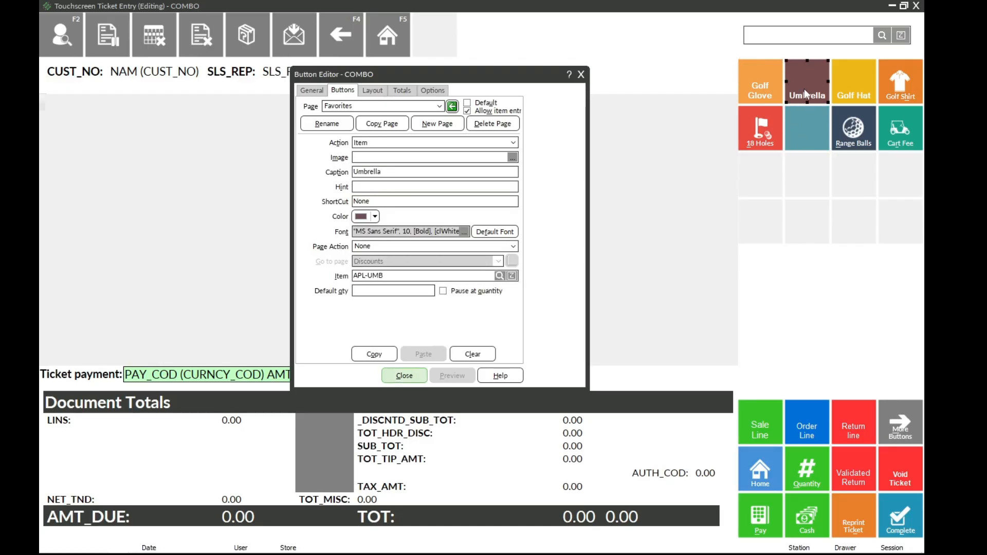
# Step: Examine the settings of the Golf Hat, Golf Shirt, 18 Holes and blank teal buttons on the Favorites page
pyautogui.click(851, 91)
pyautogui.click(890, 91)
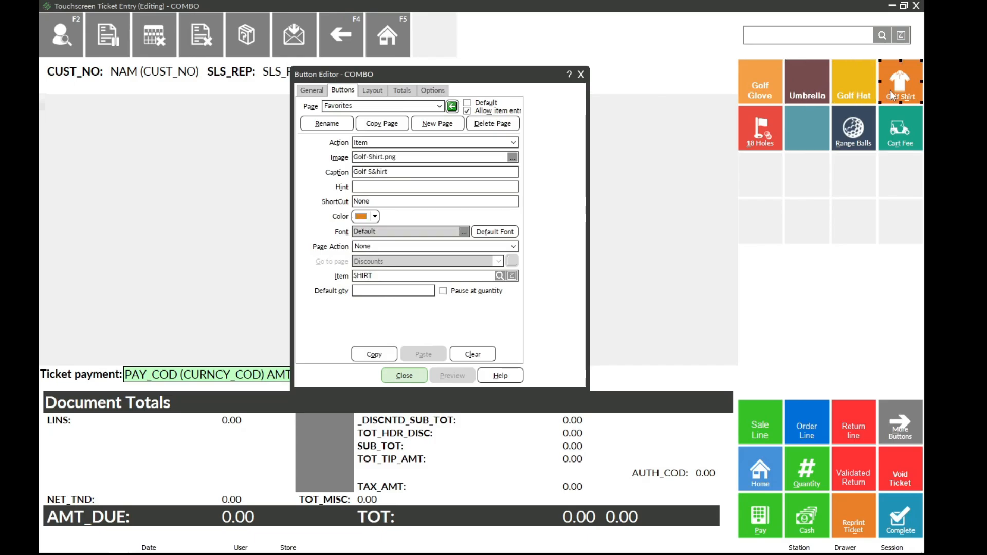
pyautogui.click(757, 126)
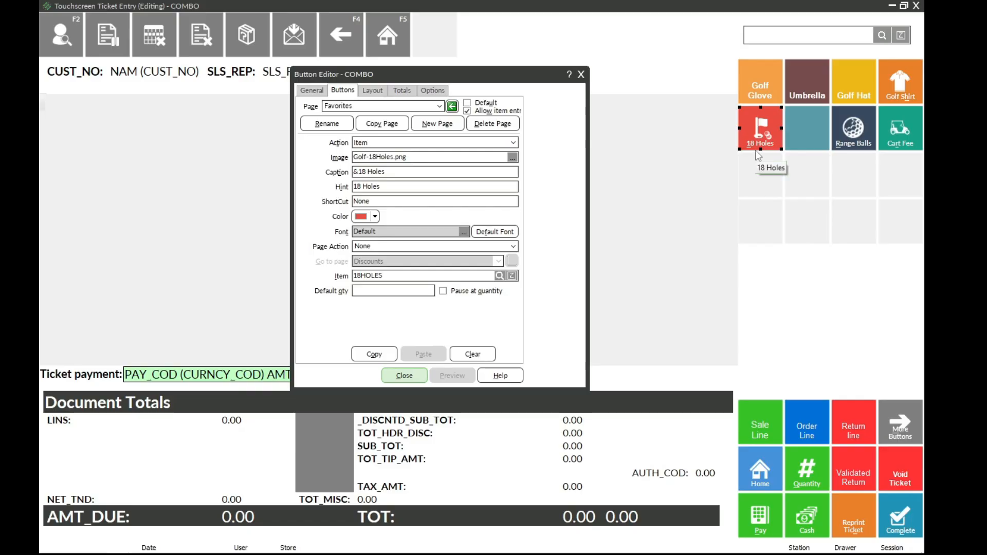
pyautogui.click(808, 138)
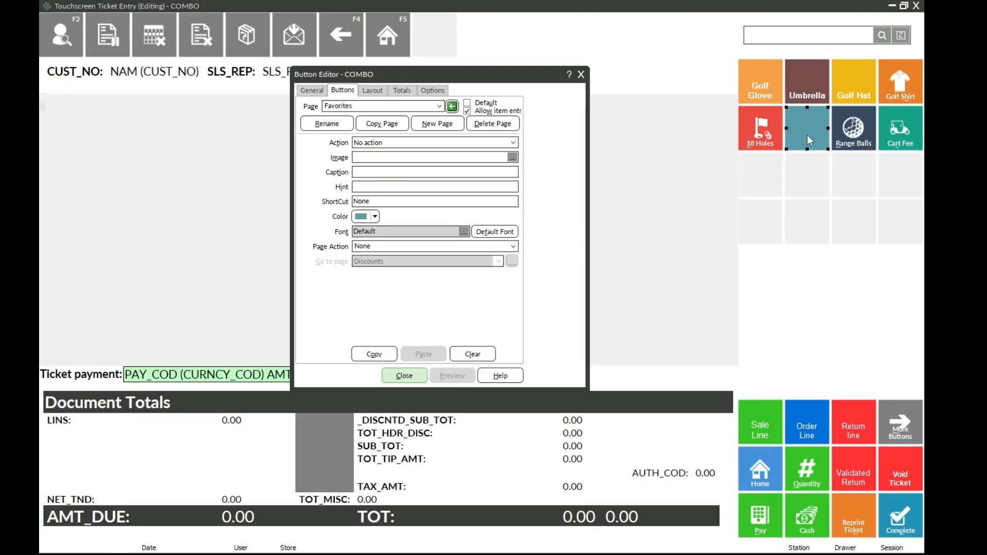
pyautogui.click(769, 131)
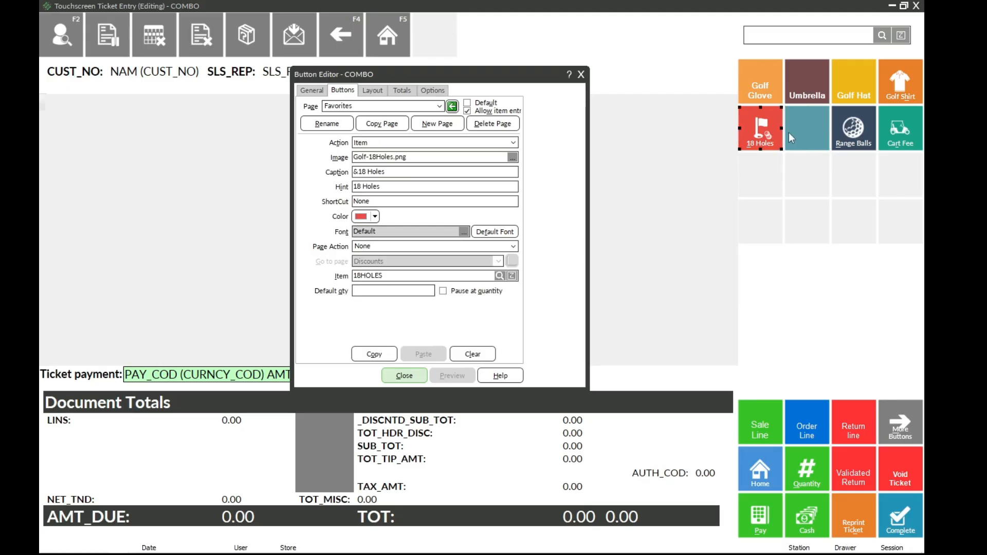
# Step: Assign the Item action to the blank teal button beside 18 Holes on the Favorites page
pyautogui.click(802, 132)
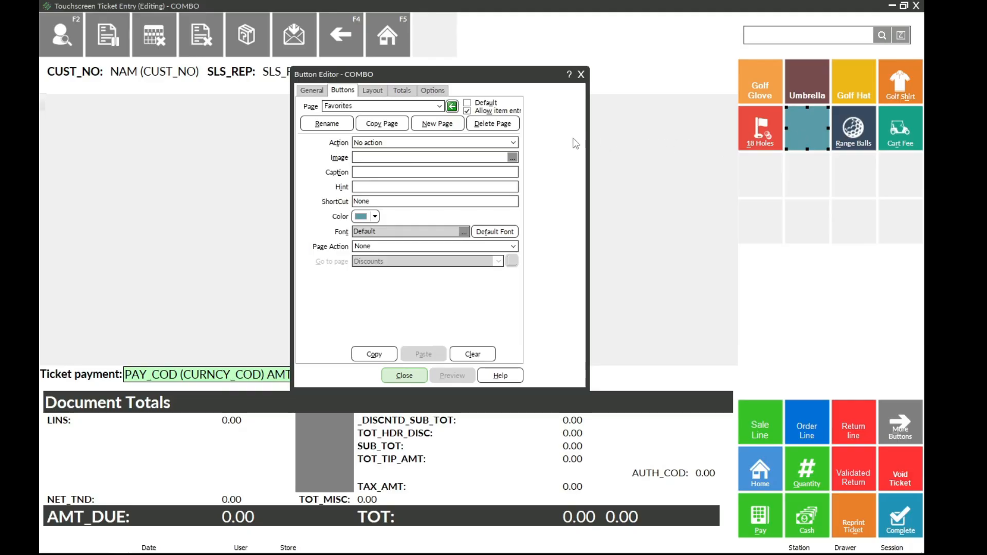
pyautogui.click(513, 143)
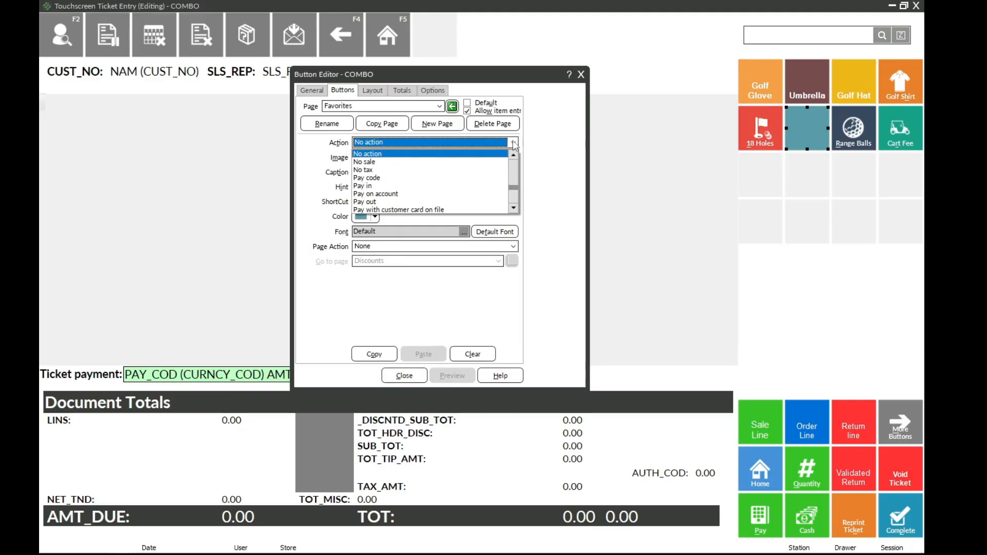
pyautogui.moveTo(512, 187); pyautogui.dragTo(515, 155)
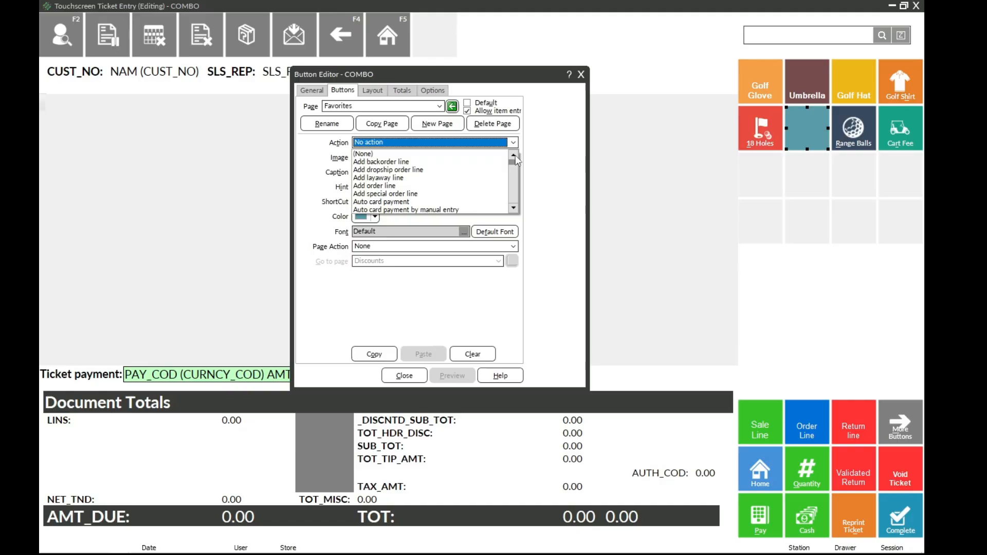
pyautogui.click(511, 188)
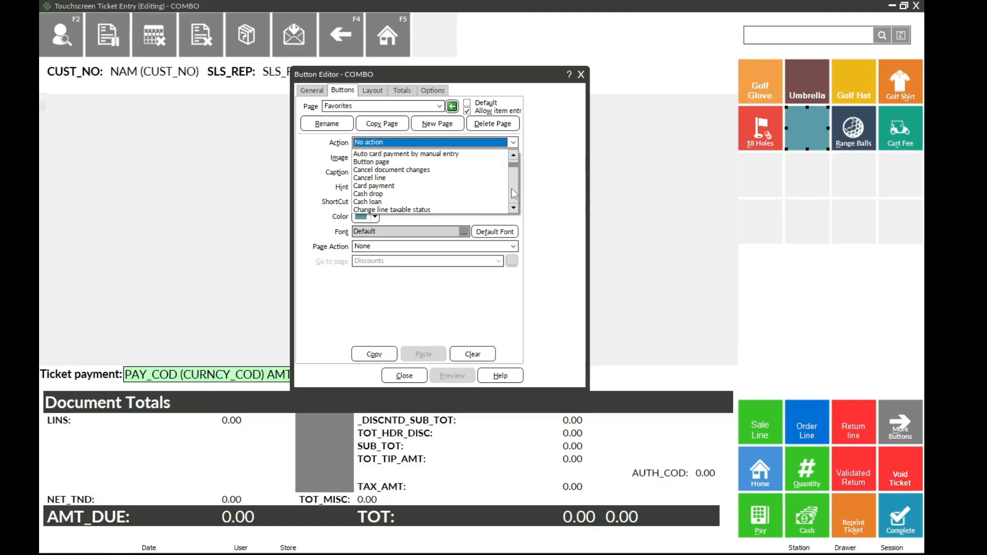
pyautogui.click(511, 188)
pyautogui.click(511, 188)
pyautogui.click(512, 188)
pyautogui.click(511, 188)
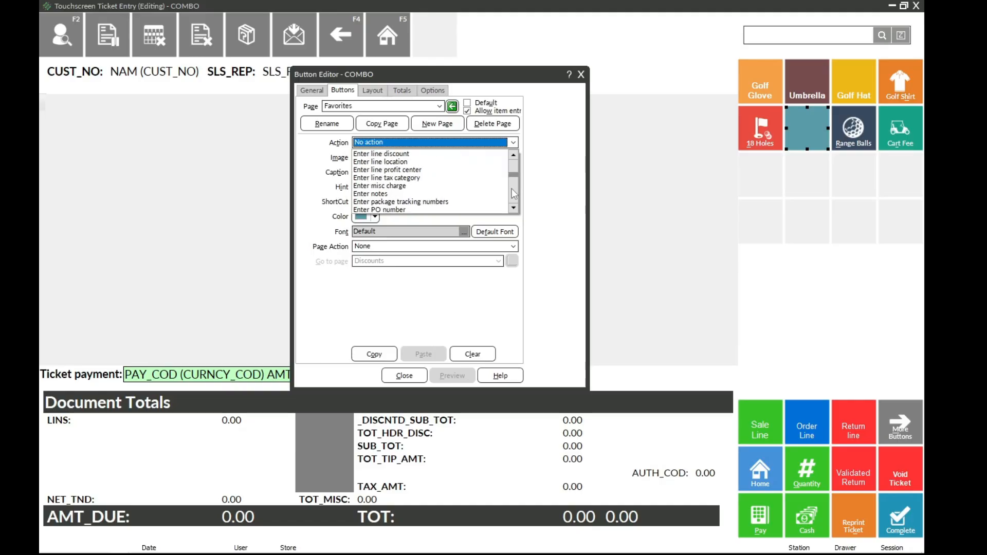
pyautogui.click(511, 189)
pyautogui.click(511, 188)
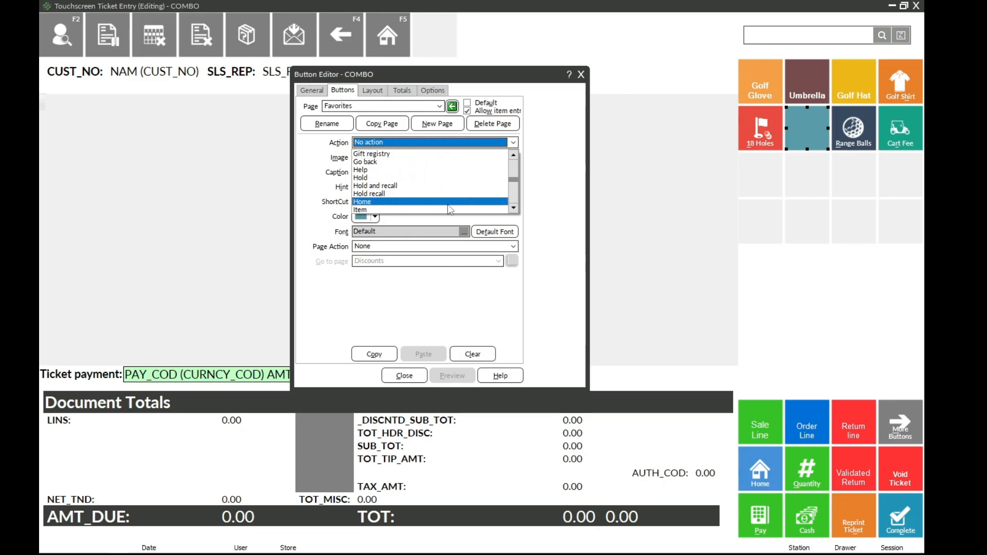
pyautogui.click(370, 210)
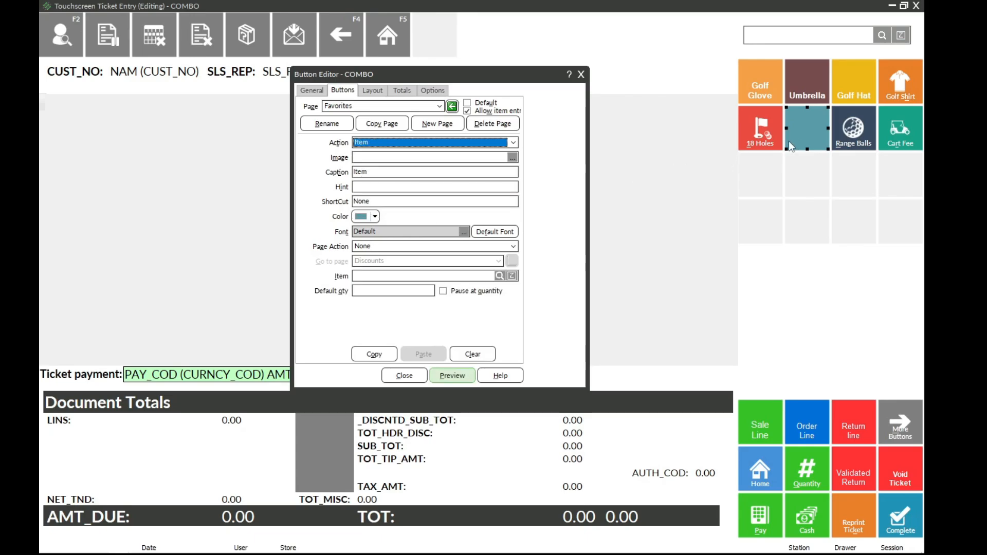
# Step: Set the teal button's caption to 9 Holes
pyautogui.moveTo(433, 175); pyautogui.dragTo(337, 169)
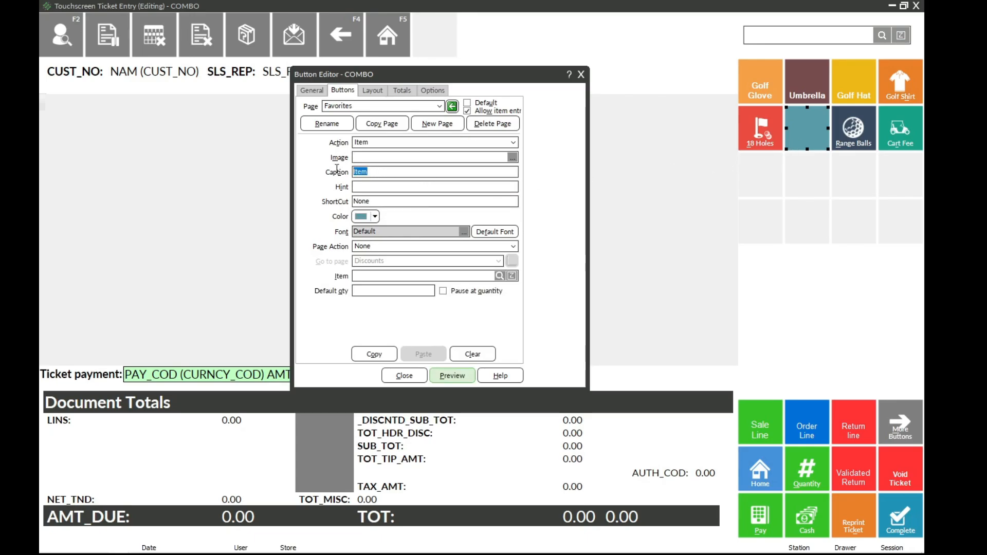
pyautogui.write('9 Holes')
# Step: Look up "9 hole" by keyword, link item 9HOLES to the teal button, and preview the change
pyautogui.click(499, 276)
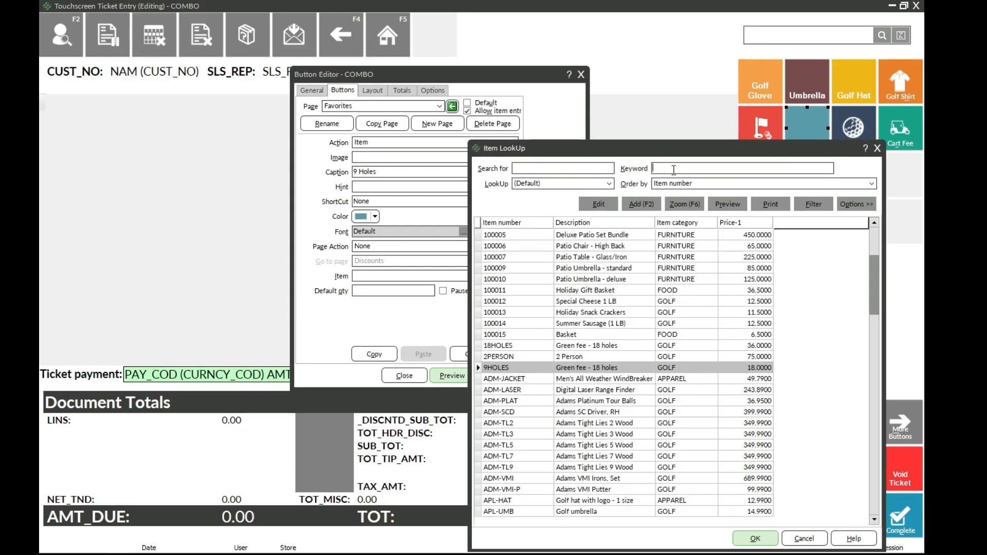
pyautogui.click(674, 169)
pyautogui.write('9 hole')
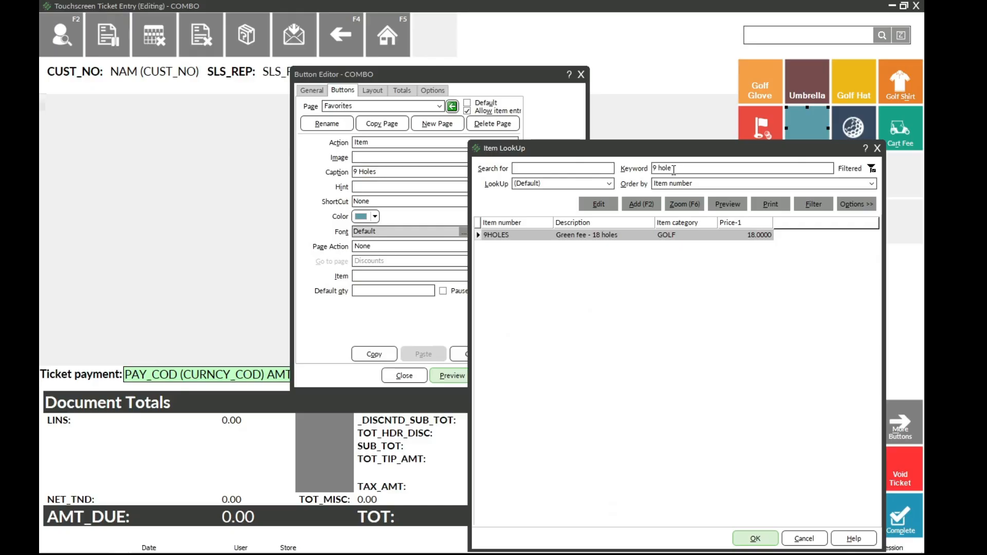
pyautogui.doubleClick(521, 234)
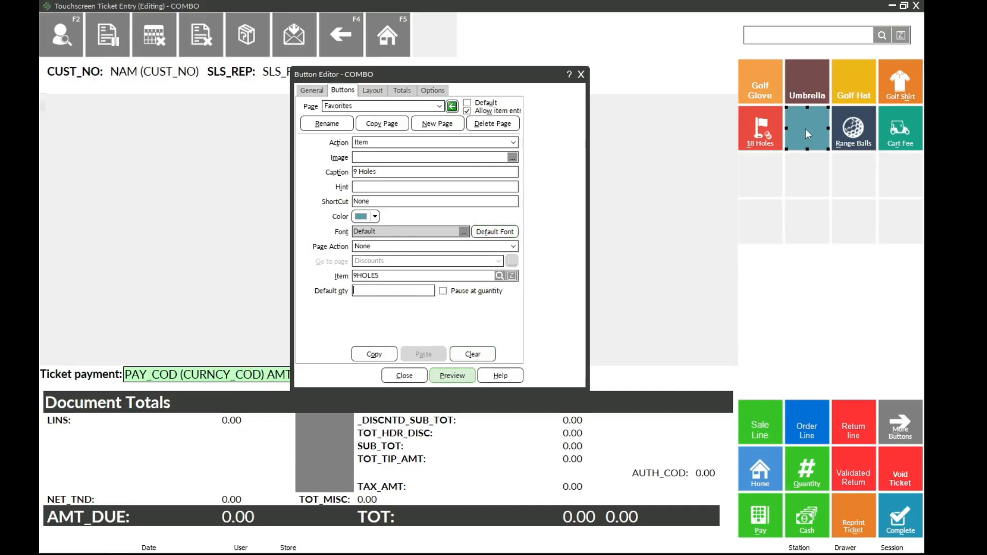
pyautogui.click(452, 375)
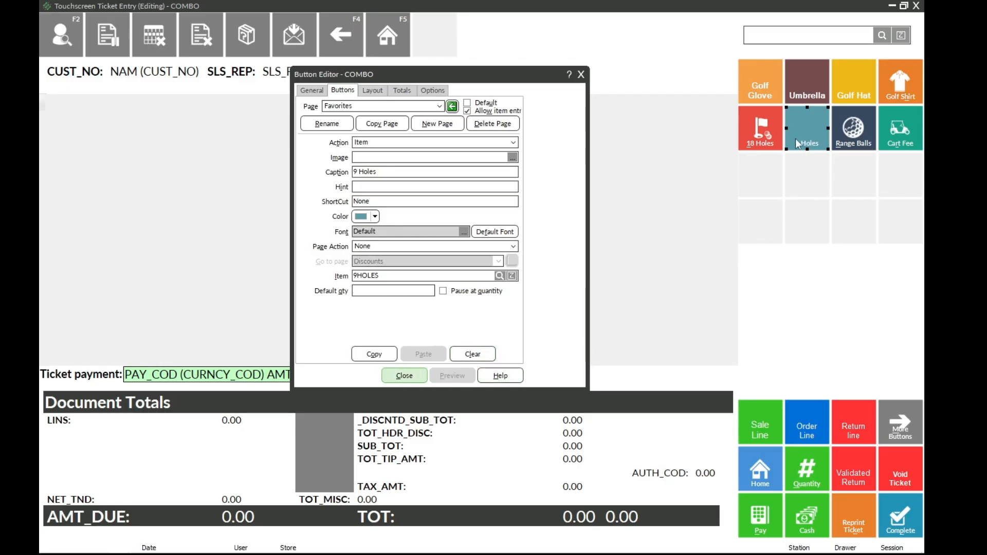
# Step: Compare the settings of the 18 Holes button and the teal 9 Holes button
pyautogui.click(754, 178)
pyautogui.click(758, 128)
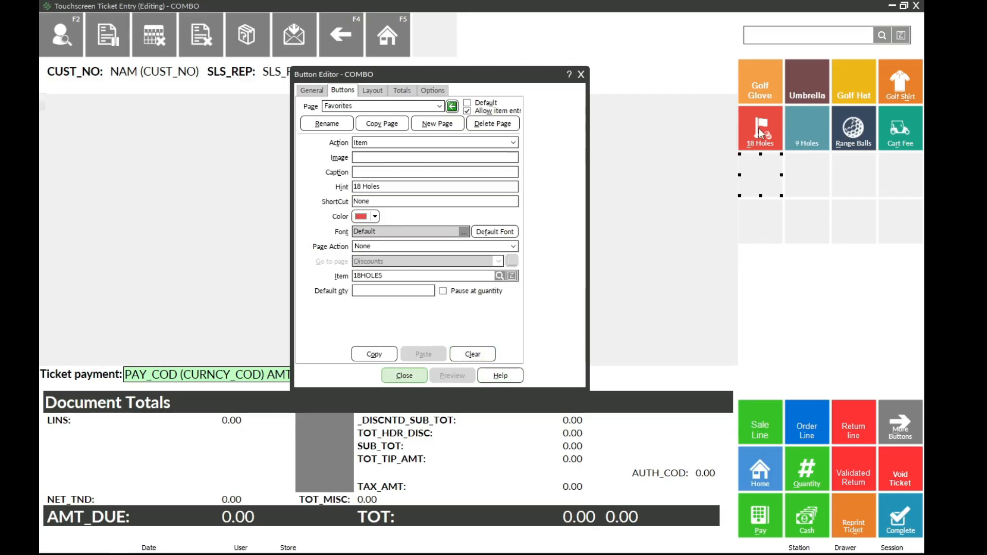
pyautogui.click(804, 128)
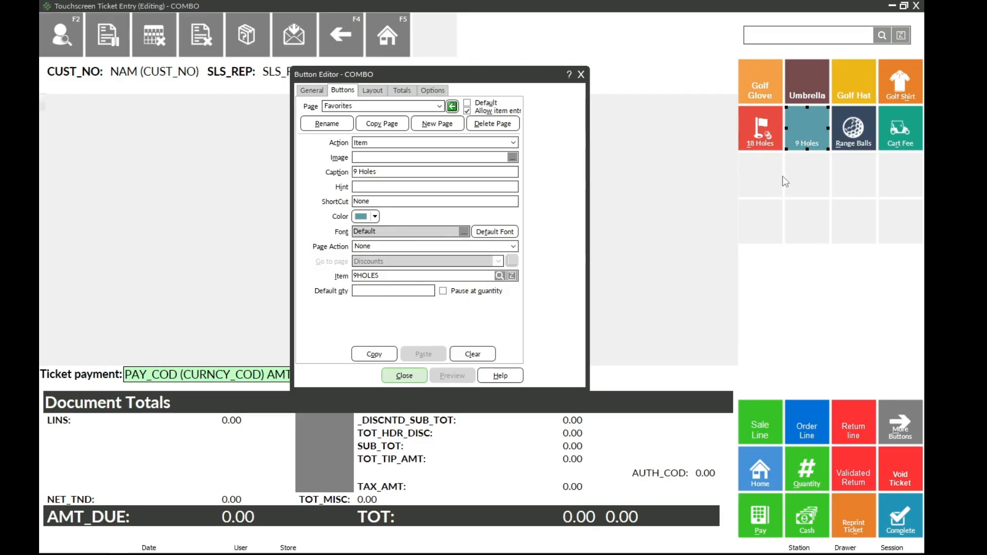
# Step: Copy the 18 Holes button and paste it over the teal 9 Holes button
pyautogui.click(754, 128)
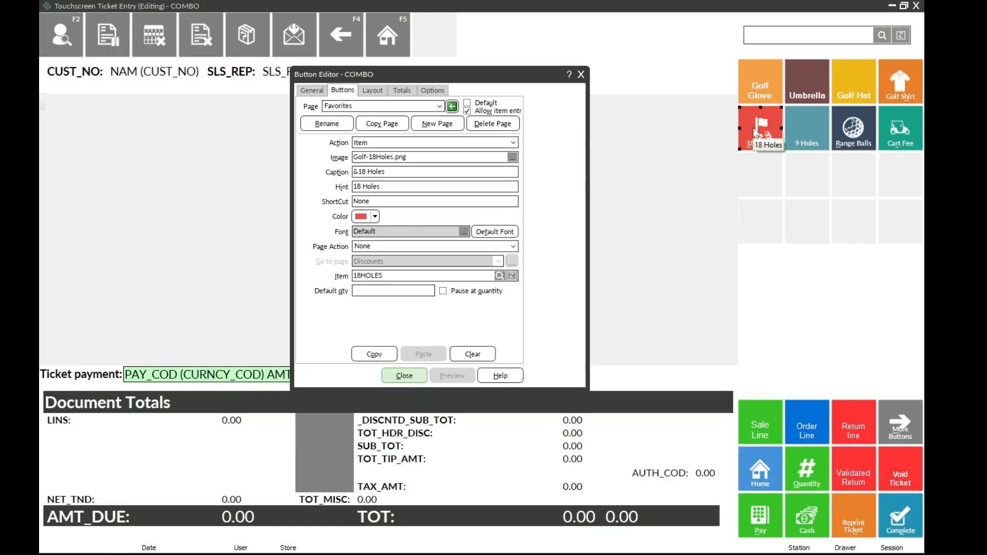
pyautogui.click(373, 354)
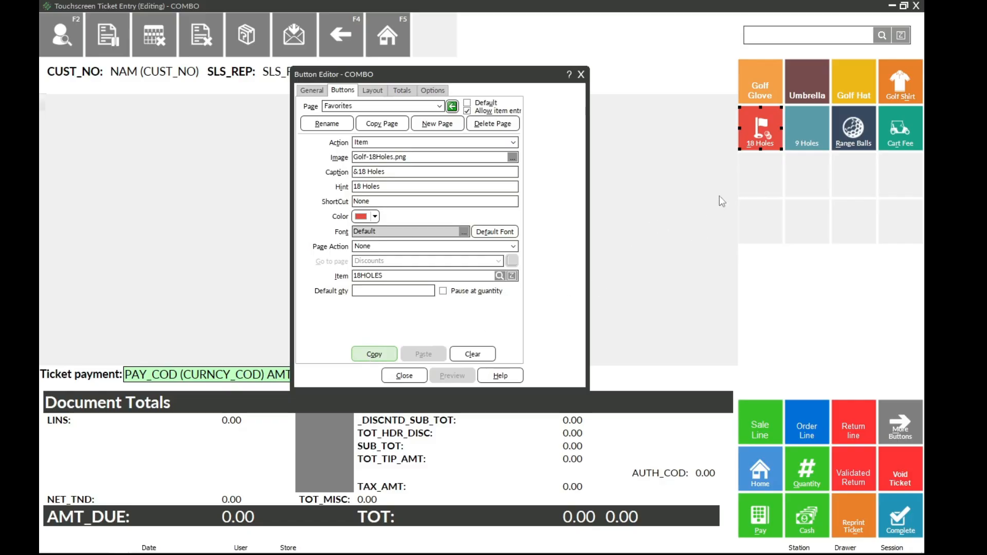
pyautogui.click(798, 130)
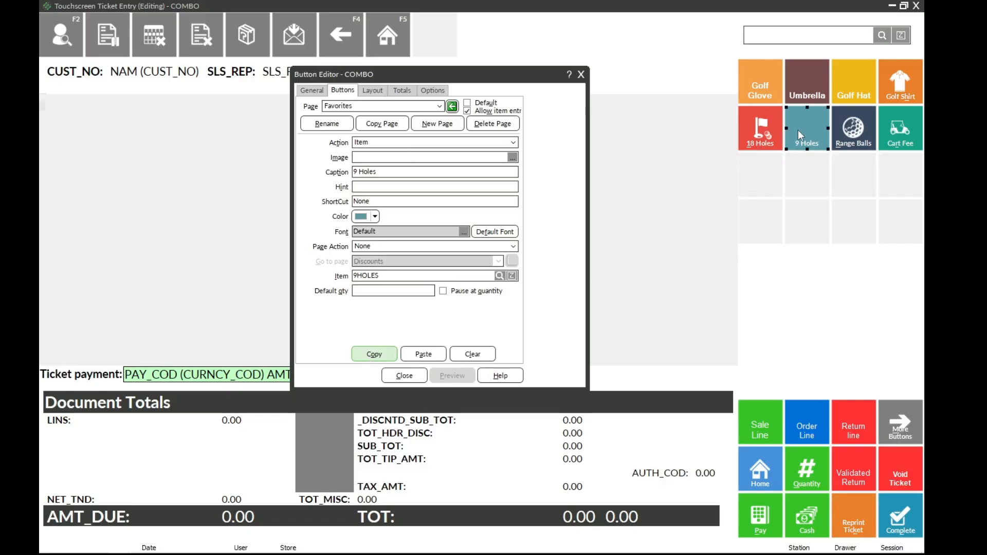
pyautogui.click(432, 353)
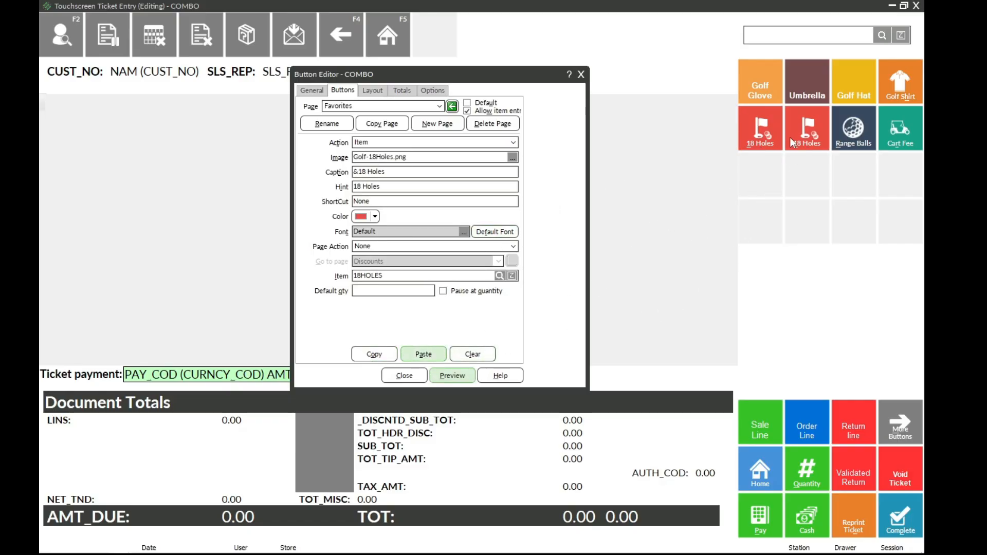
pyautogui.click(792, 138)
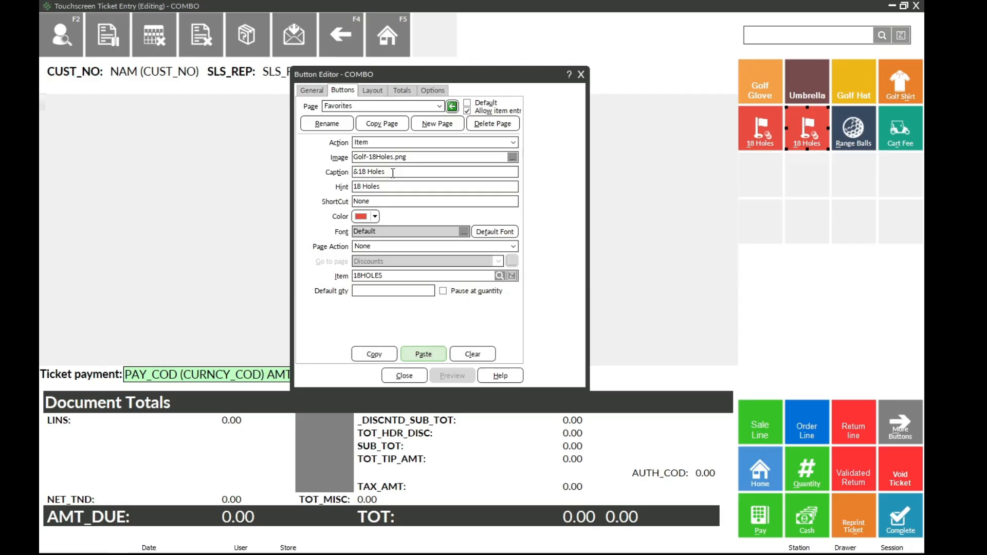
# Step: Change the pasted button's caption to 9 Holes and clear its hint
pyautogui.moveTo(394, 173); pyautogui.dragTo(334, 181)
pyautogui.press('Delete')
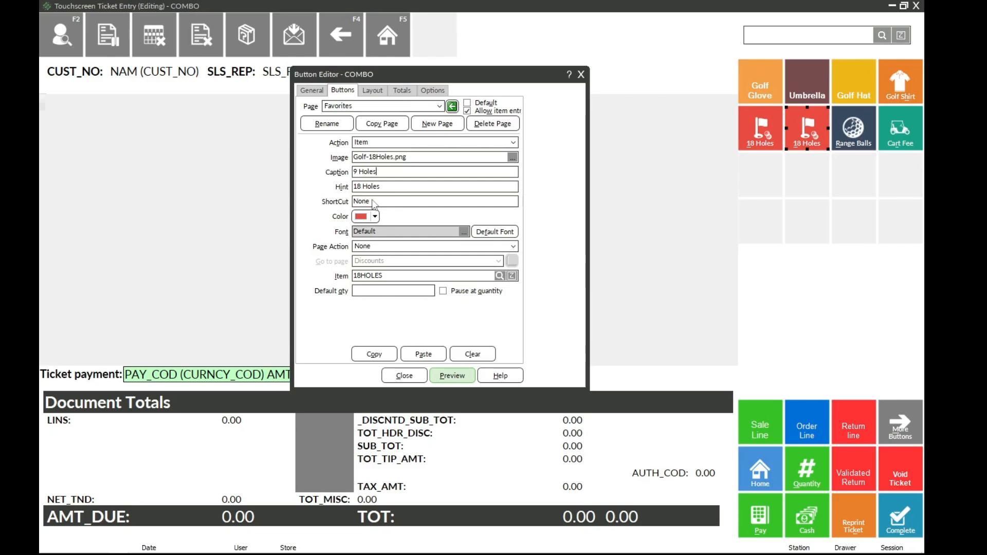
pyautogui.moveTo(389, 187); pyautogui.dragTo(346, 185)
pyautogui.press('Delete')
pyautogui.click(797, 191)
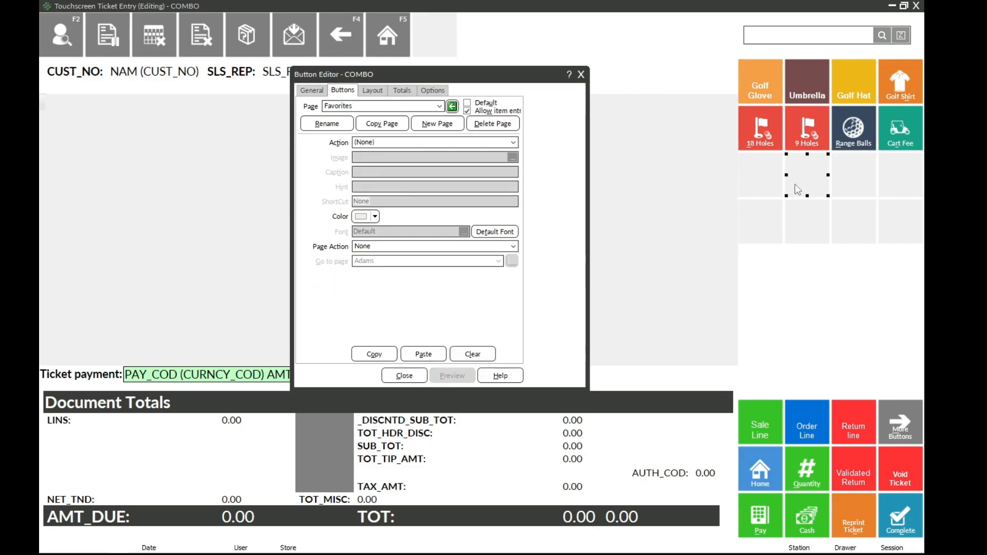
# Step: Link the red 9 Holes button to item 9HOLES and preview the updated layout
pyautogui.click(800, 142)
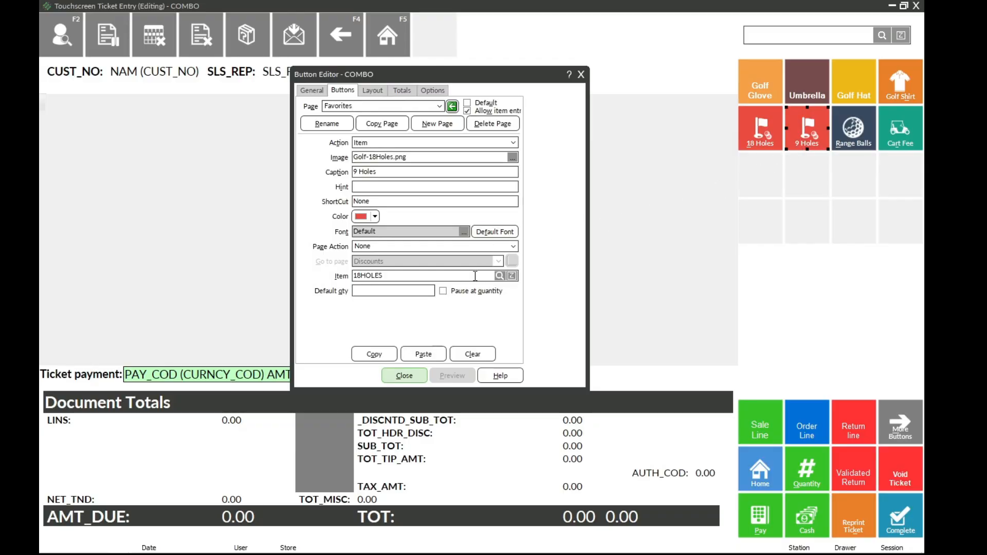
pyautogui.click(499, 277)
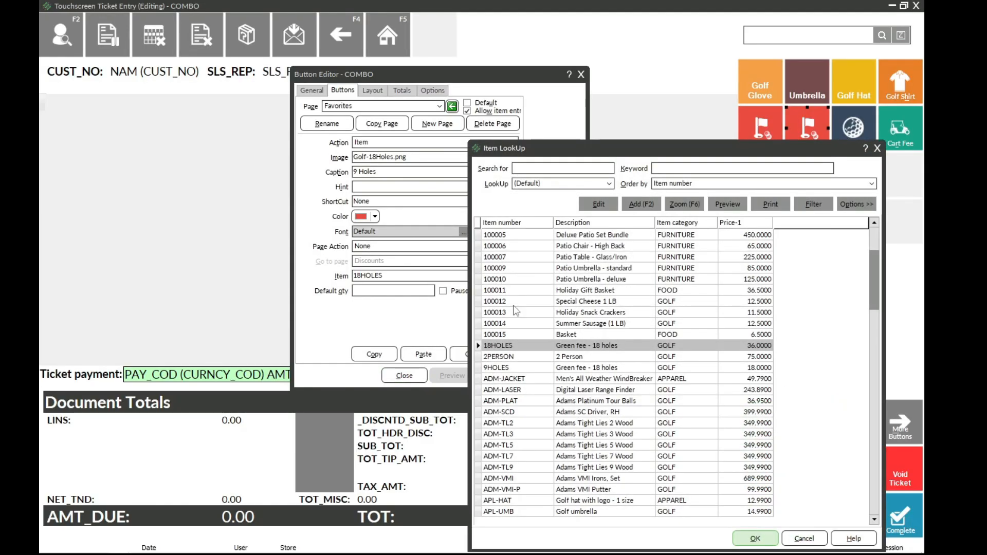
pyautogui.click(506, 368)
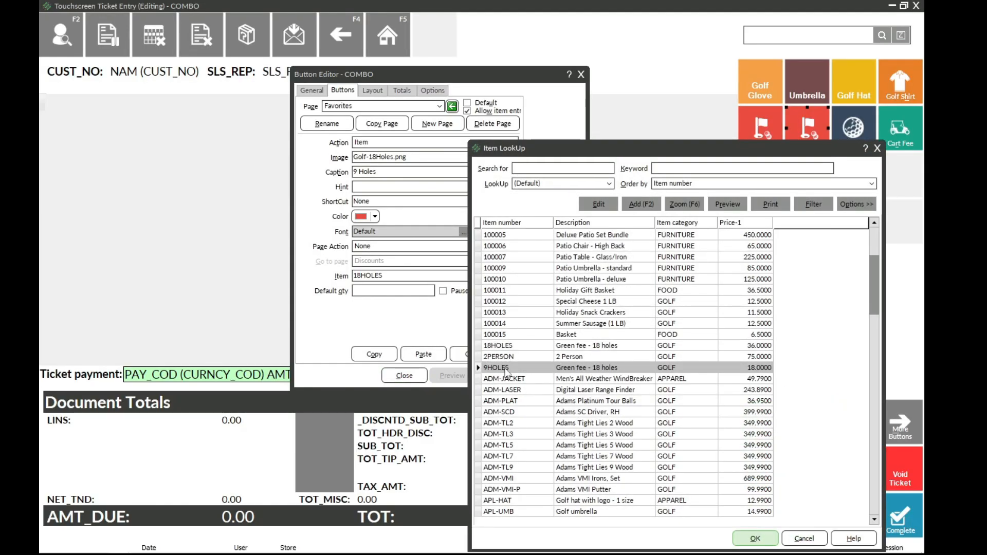
pyautogui.doubleClick(506, 368)
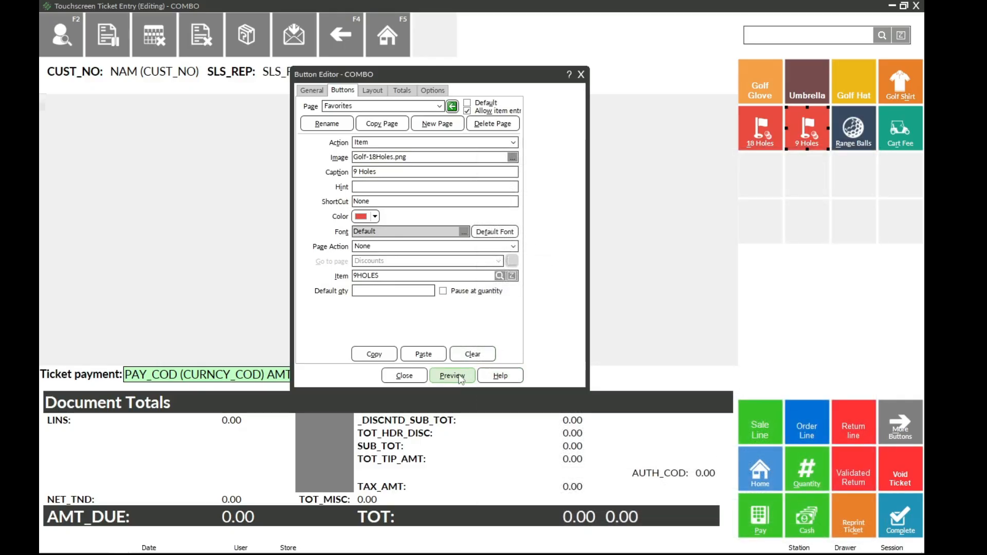
pyautogui.click(459, 376)
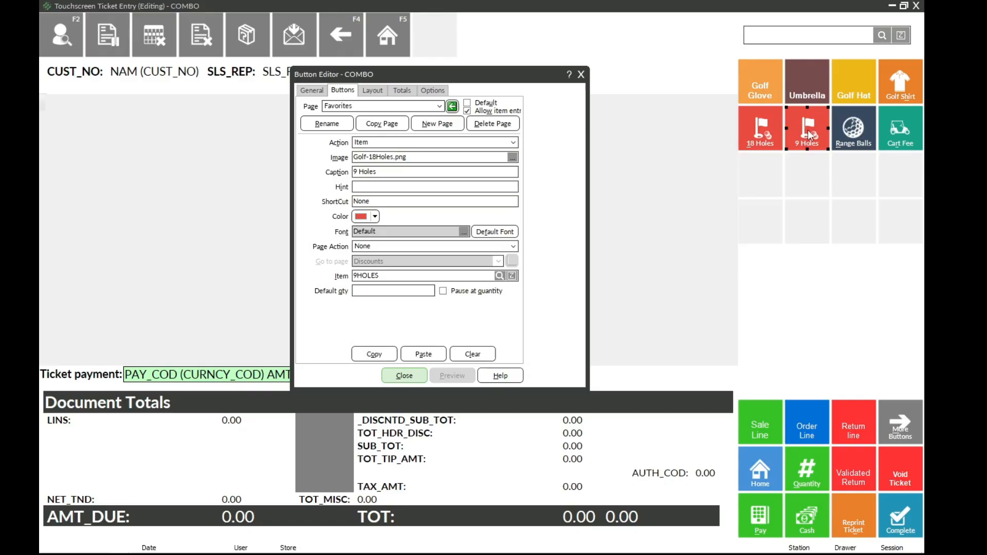
# Step: Compare the image and other settings of the 9 Holes and 18 Holes buttons
pyautogui.click(364, 158)
pyautogui.press('BackSpace')
pyautogui.click(766, 127)
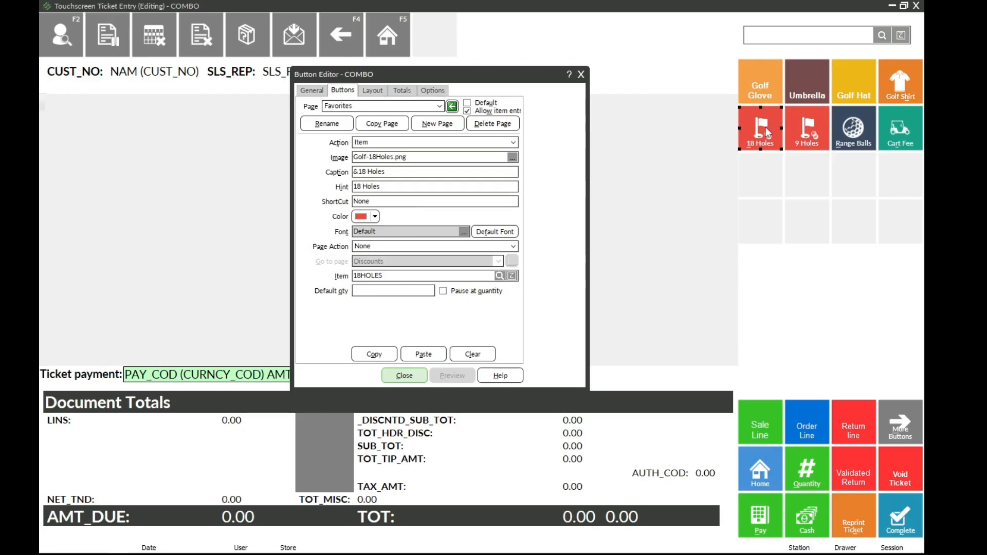
pyautogui.click(799, 127)
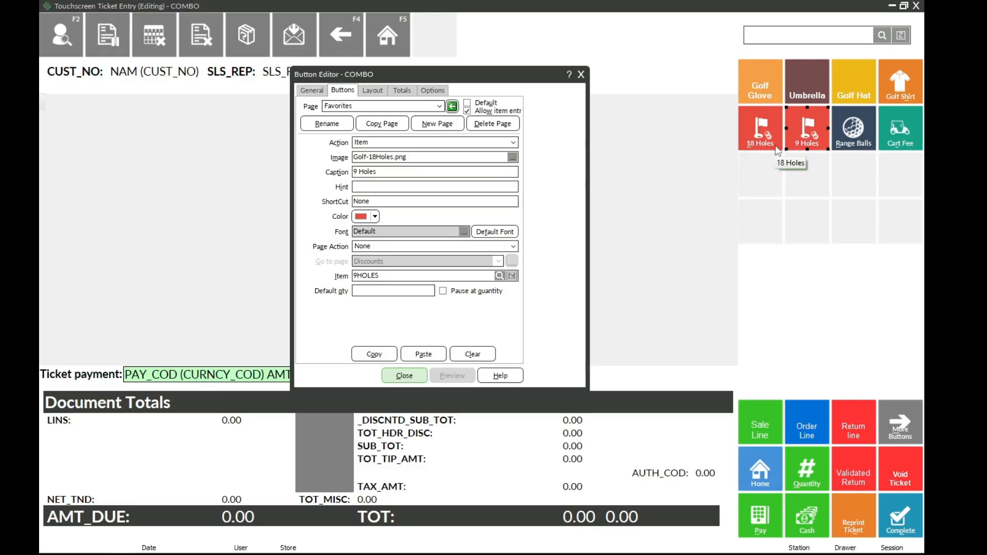
# Step: Close the Button Editor, save the COMBO touchscreen code, and close the Touchscreen Codes window
pyautogui.click(415, 375)
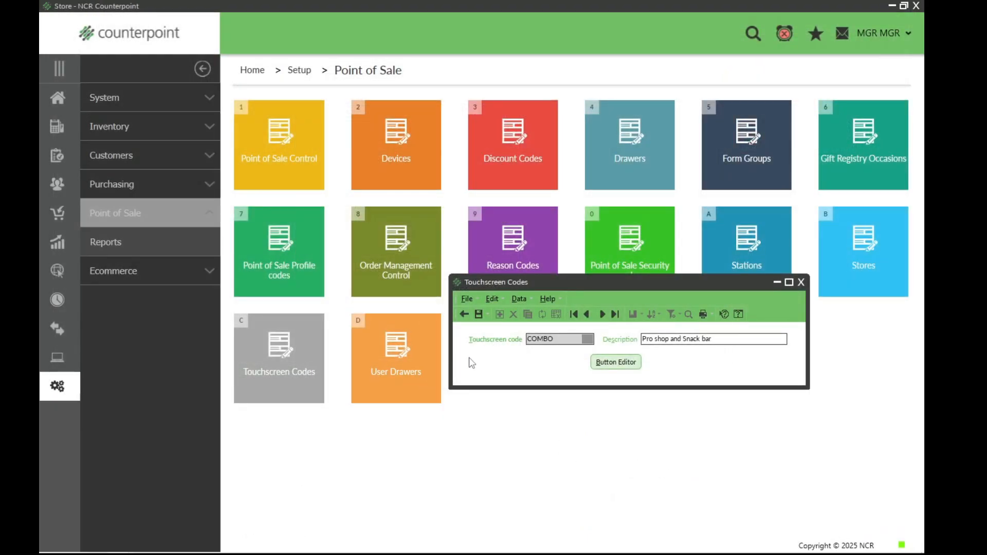
pyautogui.click(478, 315)
pyautogui.click(802, 284)
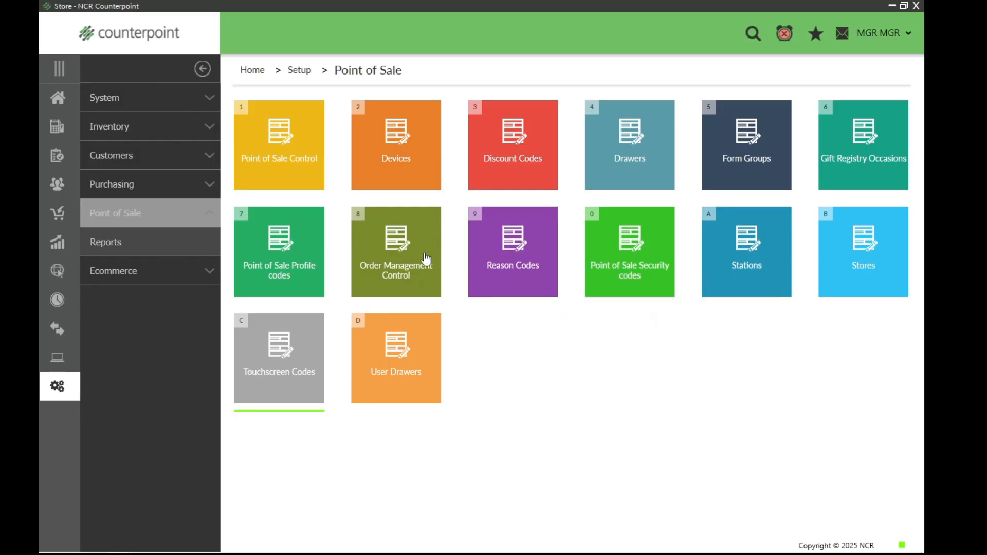
pyautogui.click(287, 352)
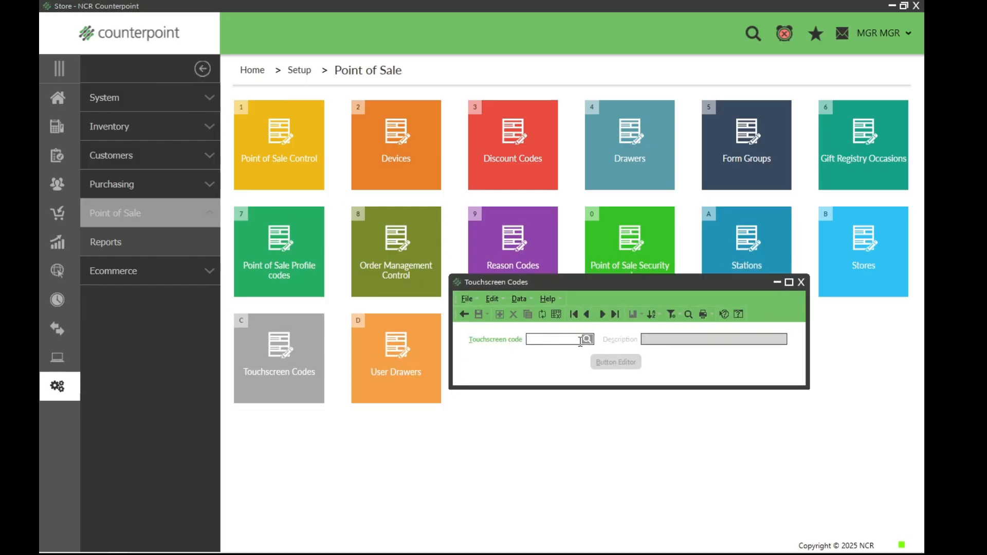
pyautogui.click(587, 339)
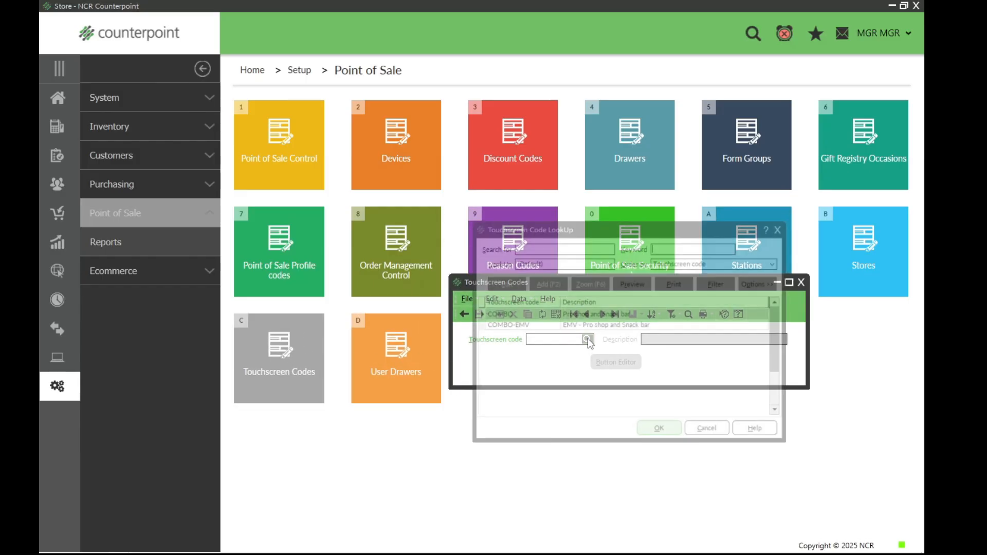
pyautogui.click(782, 228)
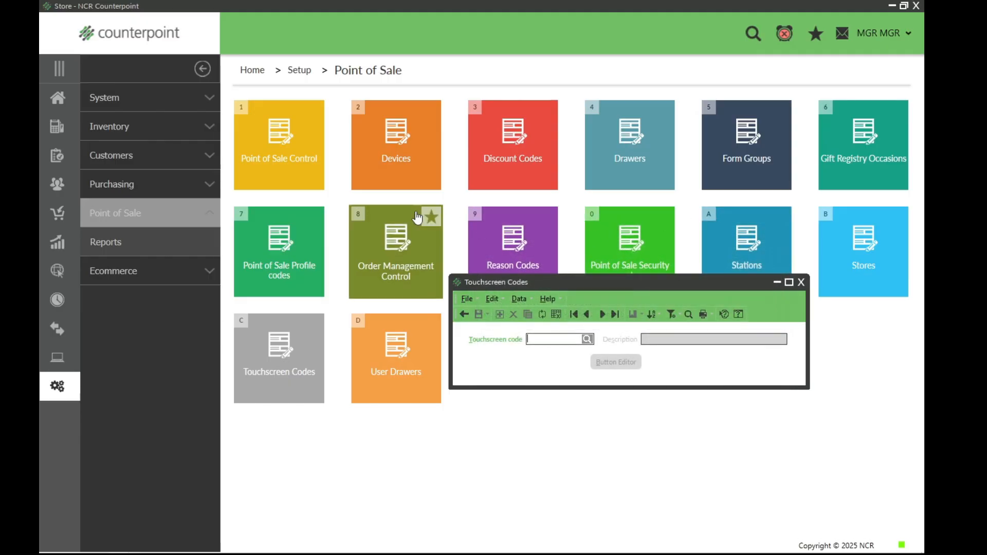
pyautogui.click(802, 282)
# Step: Open touchscreen ticket entry from the home page, logging in to store MAIN, station 1, drawer 1
pyautogui.click(61, 101)
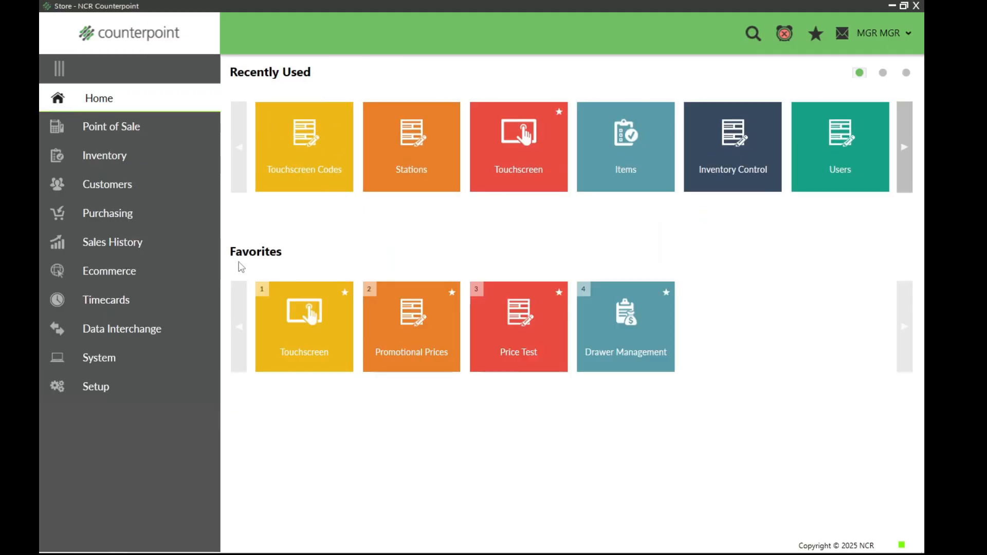
pyautogui.click(301, 337)
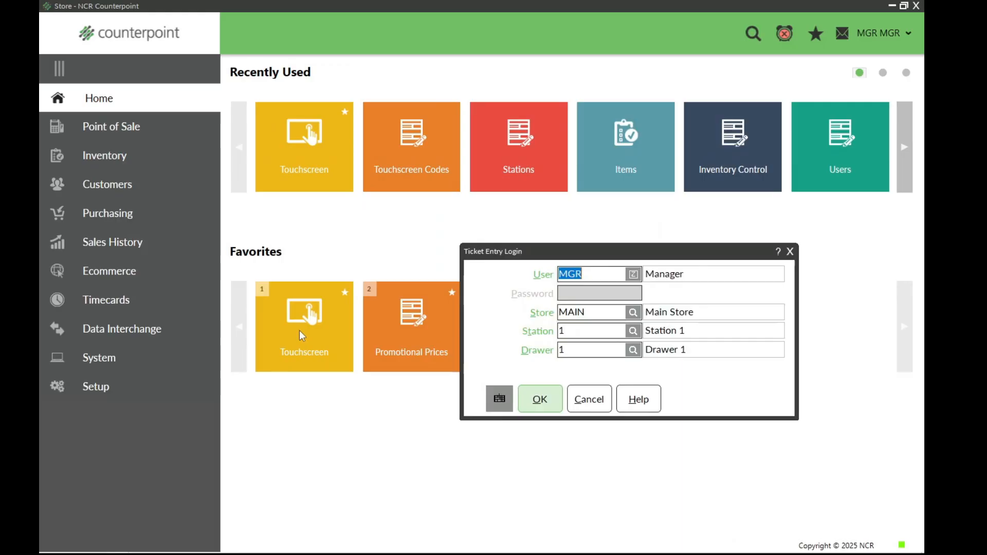
pyautogui.click(546, 395)
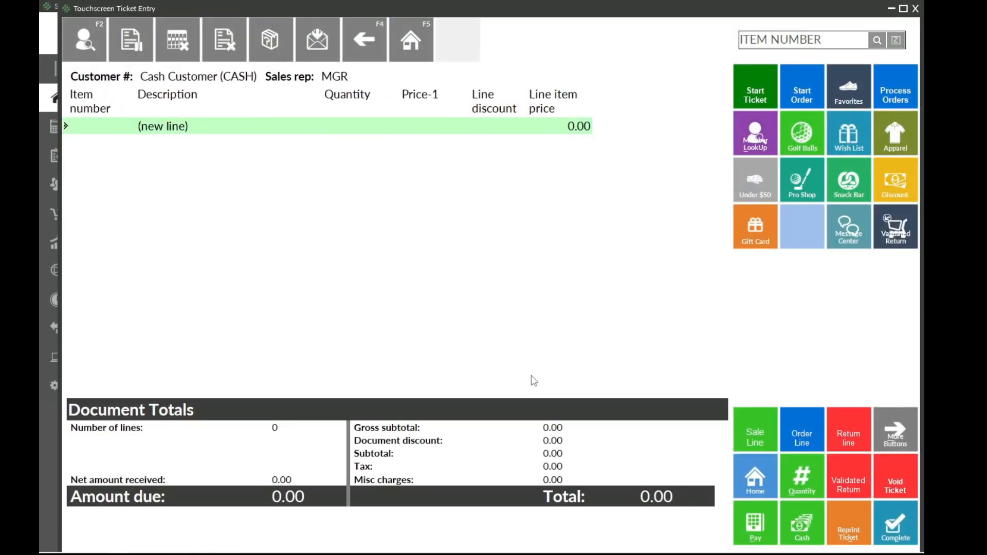
# Step: Test the 18 Holes and 9 Holes buttons of the Favorites page on a ticket and close ticket entry
pyautogui.click(837, 87)
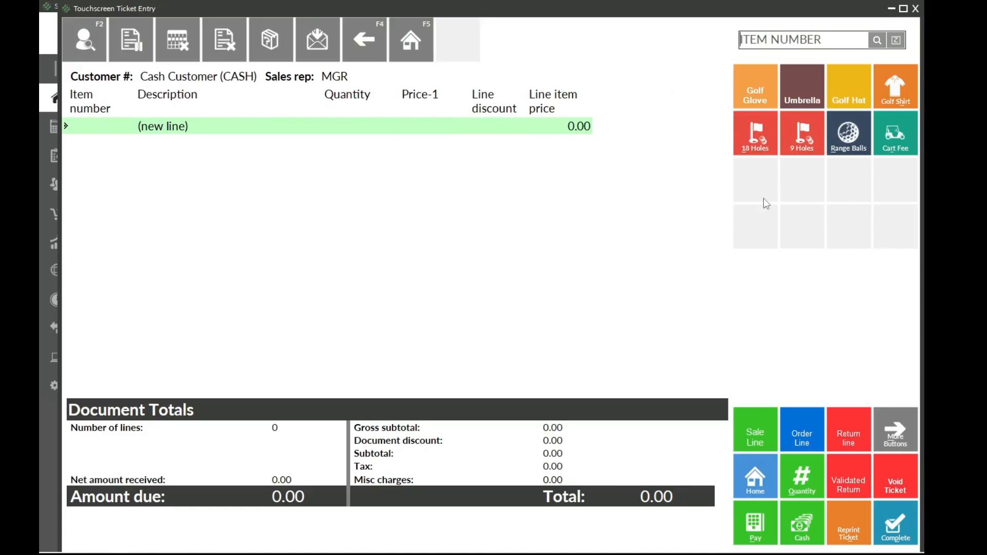
pyautogui.click(752, 137)
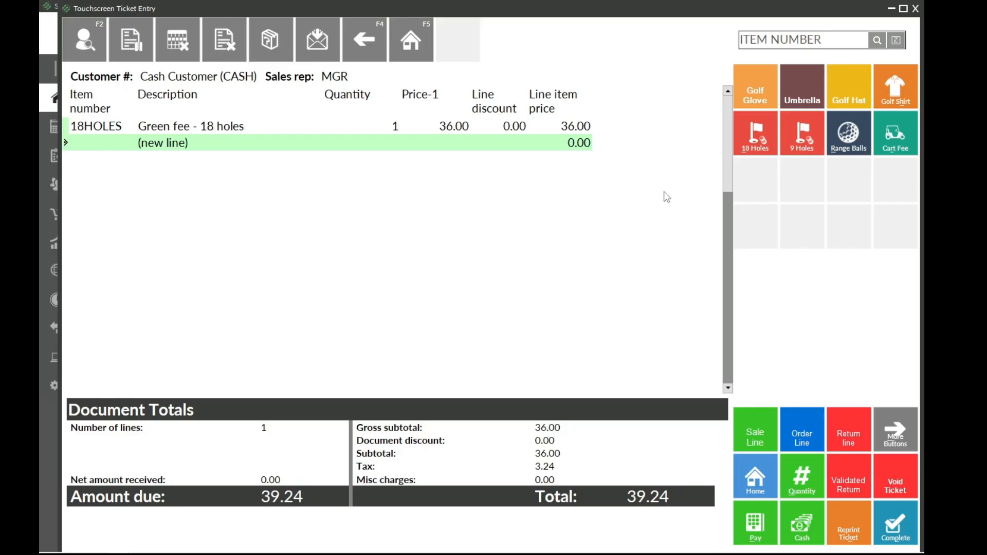
pyautogui.click(802, 145)
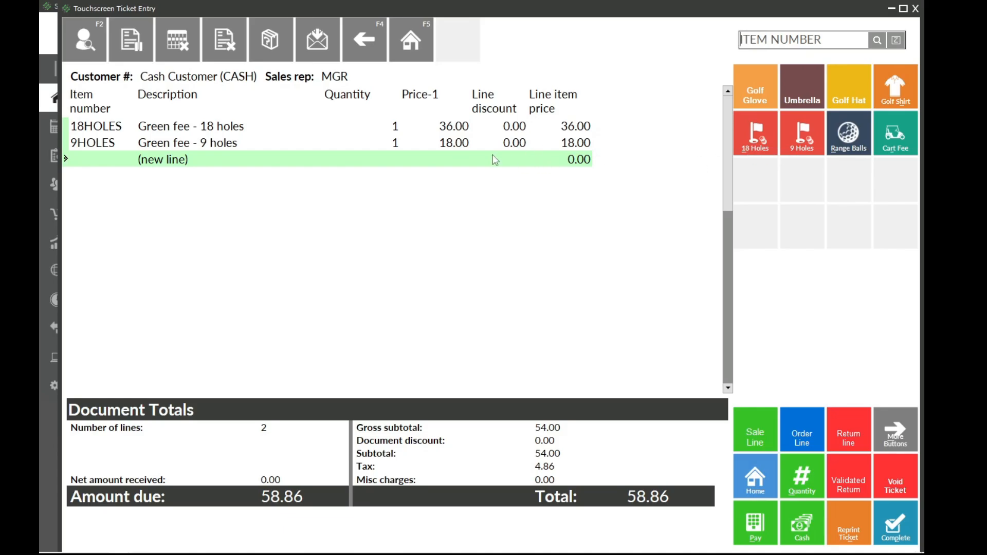
pyautogui.click(915, 9)
pyautogui.click(492, 297)
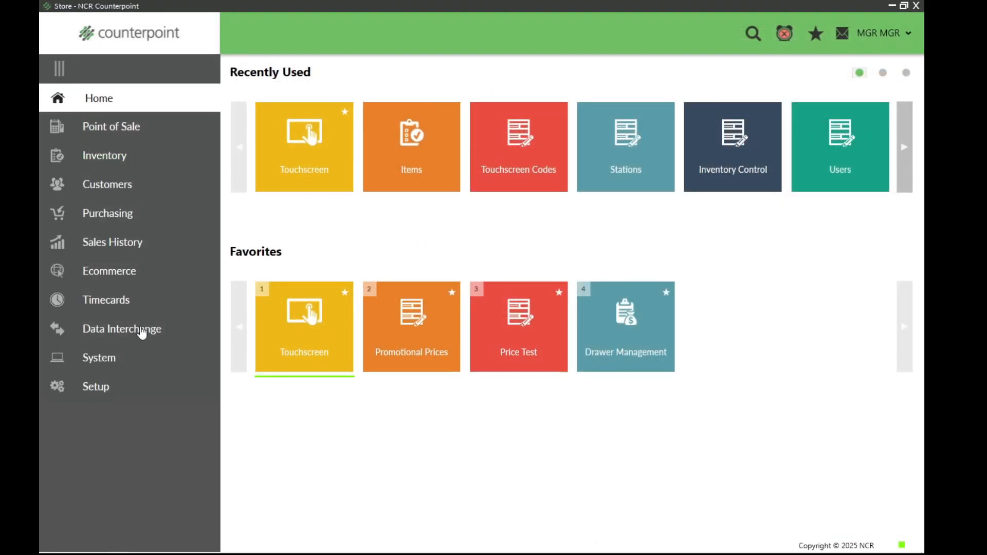
# Step: Reopen the COMBO touchscreen code in the point of sale setup and launch its Button Editor
pyautogui.click(99, 387)
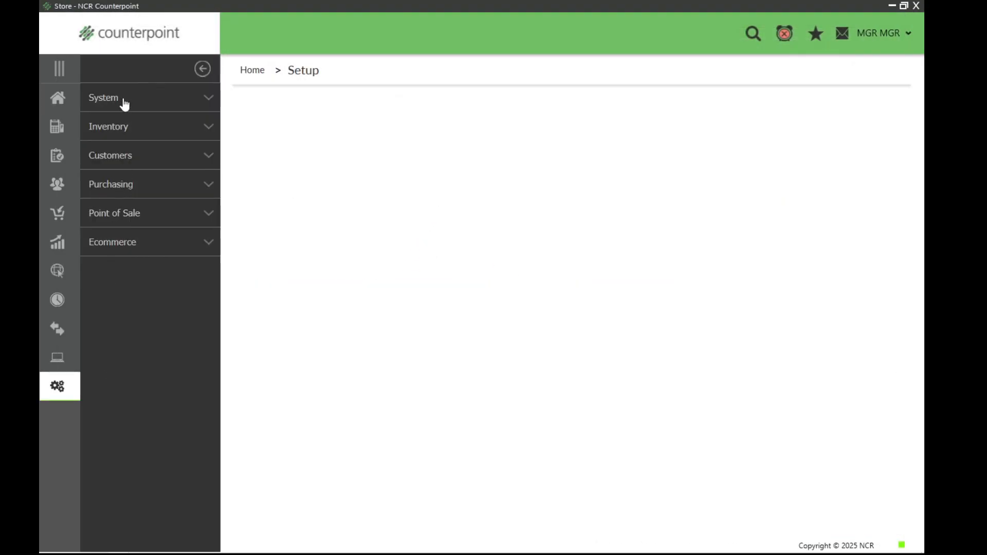
pyautogui.click(125, 219)
pyautogui.click(292, 373)
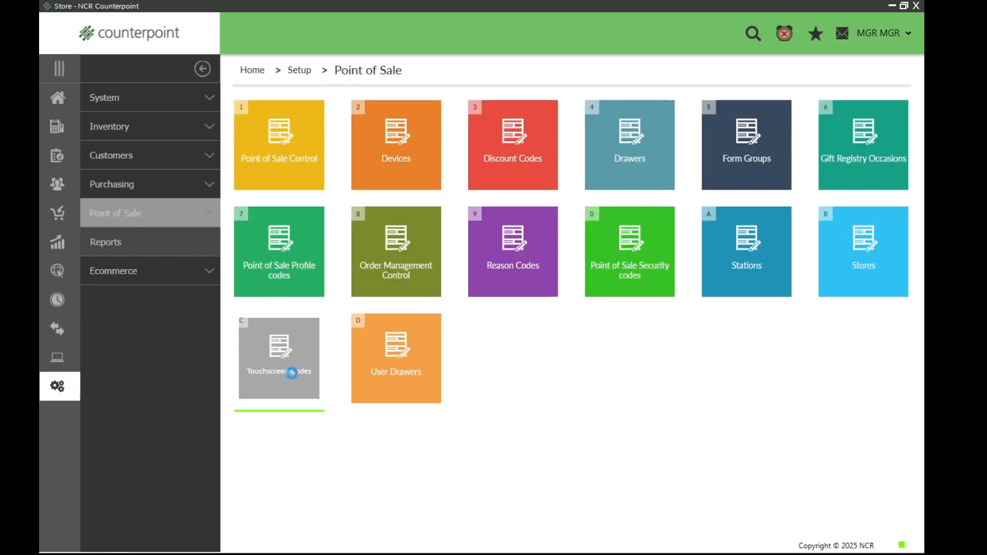
pyautogui.click(575, 315)
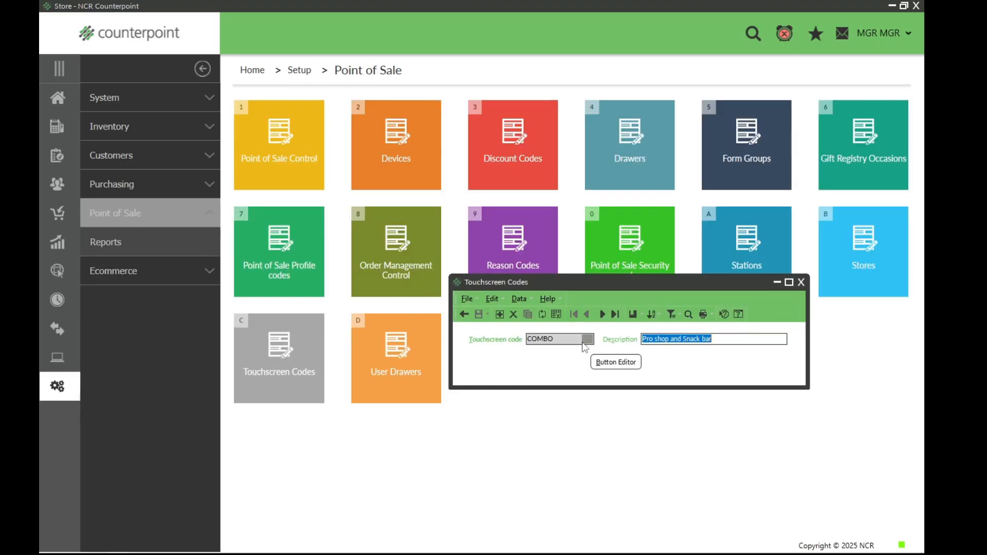
pyautogui.click(615, 362)
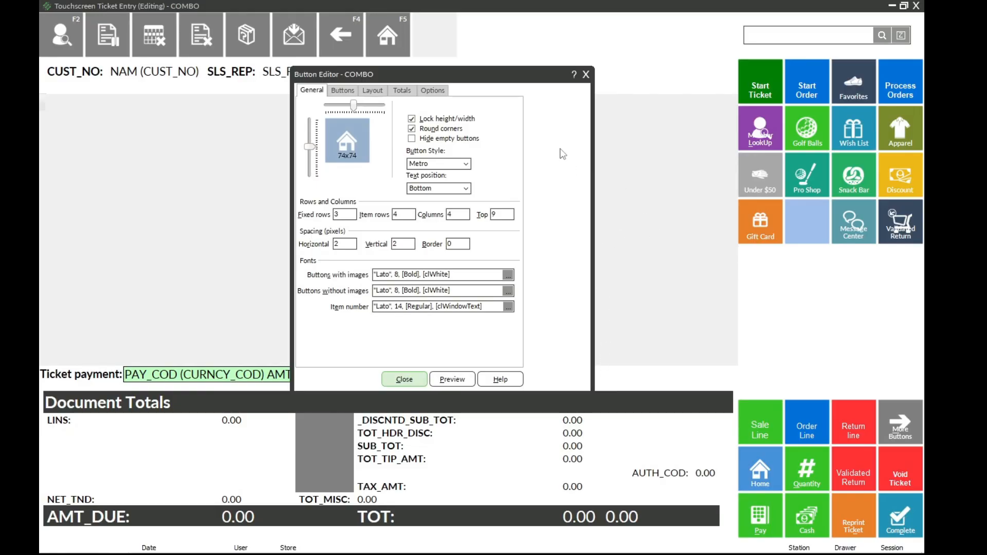
# Step: Follow the Favorites button to its page and inspect the empty button slots
pyautogui.click(849, 99)
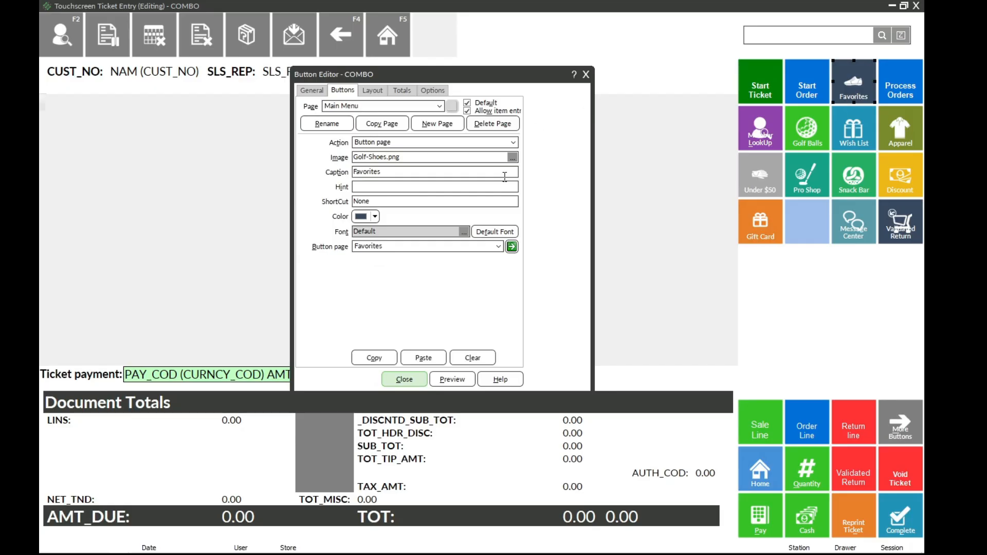
pyautogui.click(511, 247)
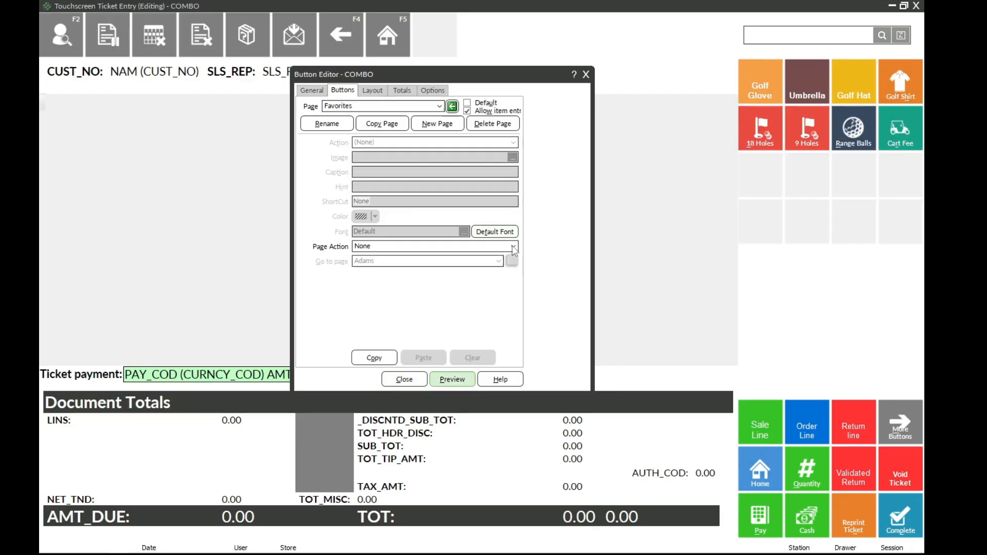
pyautogui.click(804, 186)
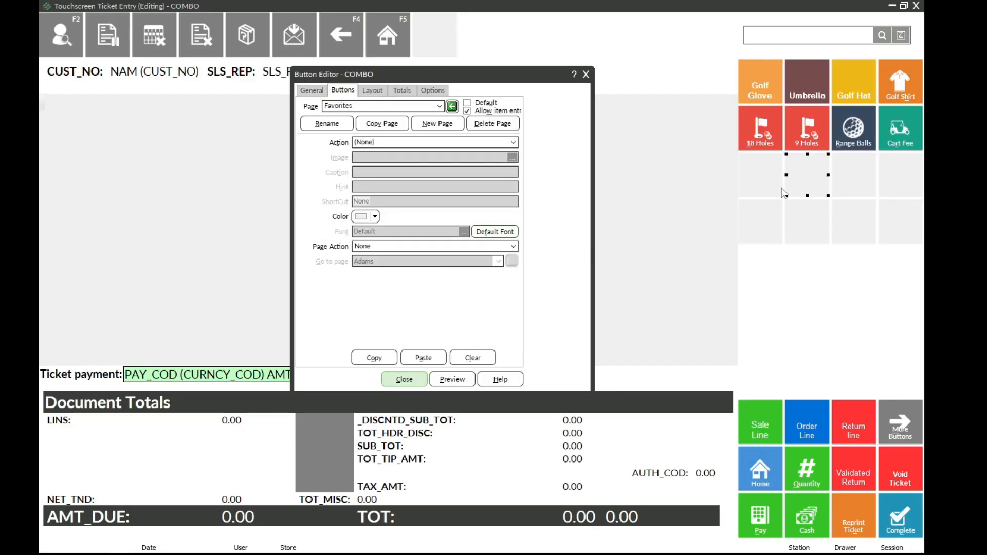
pyautogui.click(761, 188)
# Step: Copy the No Sale button from the More Buttons - Stations page, reached through More Buttons and Station Functions
pyautogui.click(901, 426)
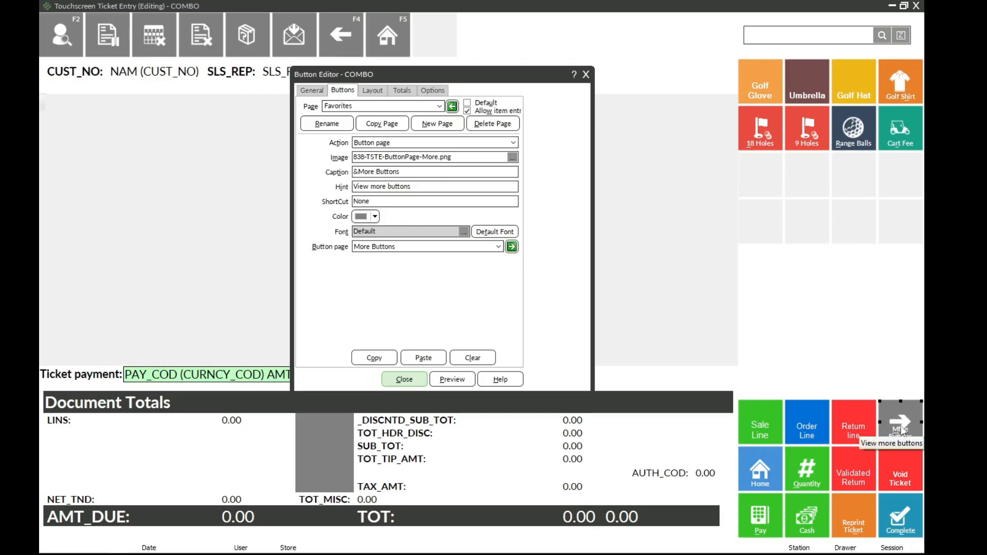
pyautogui.click(512, 248)
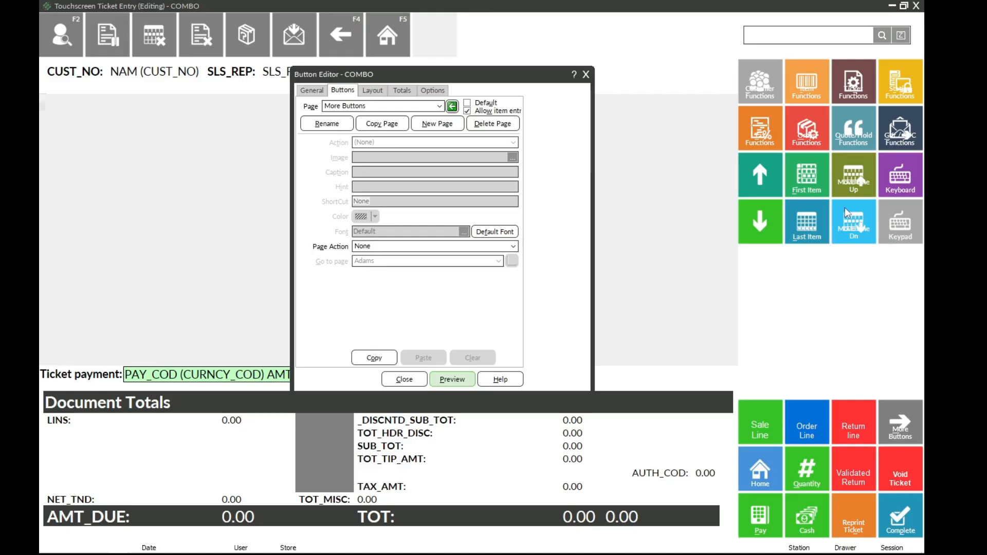
pyautogui.click(893, 95)
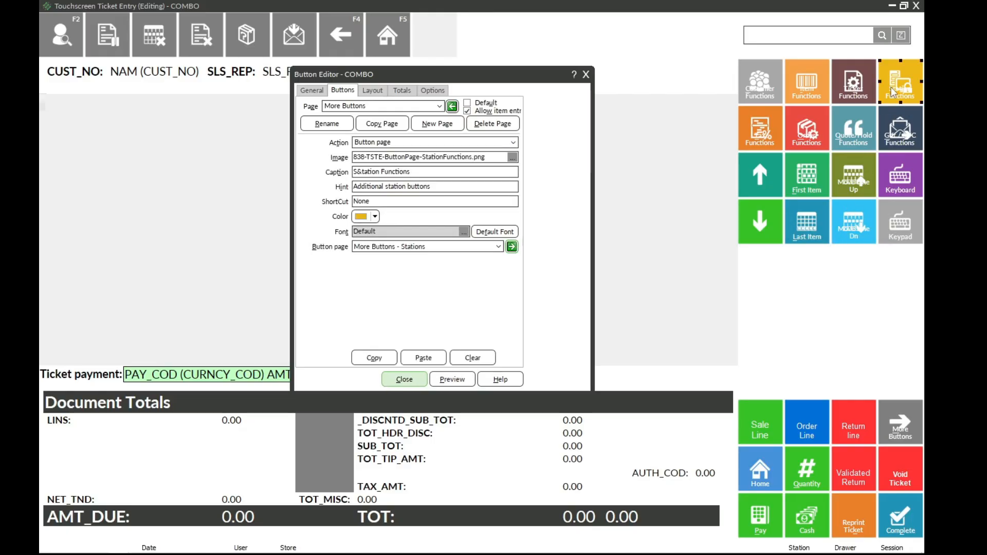
pyautogui.click(511, 246)
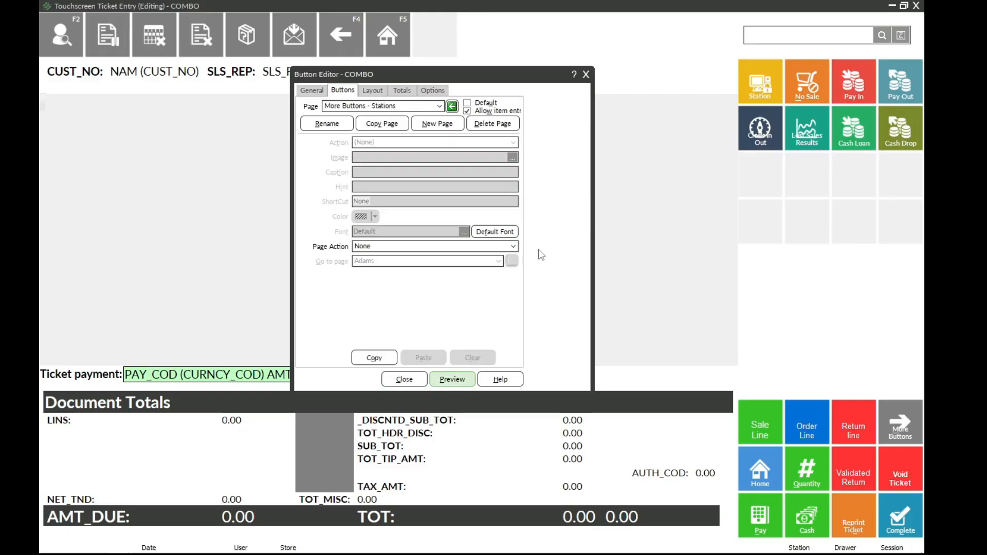
pyautogui.click(806, 90)
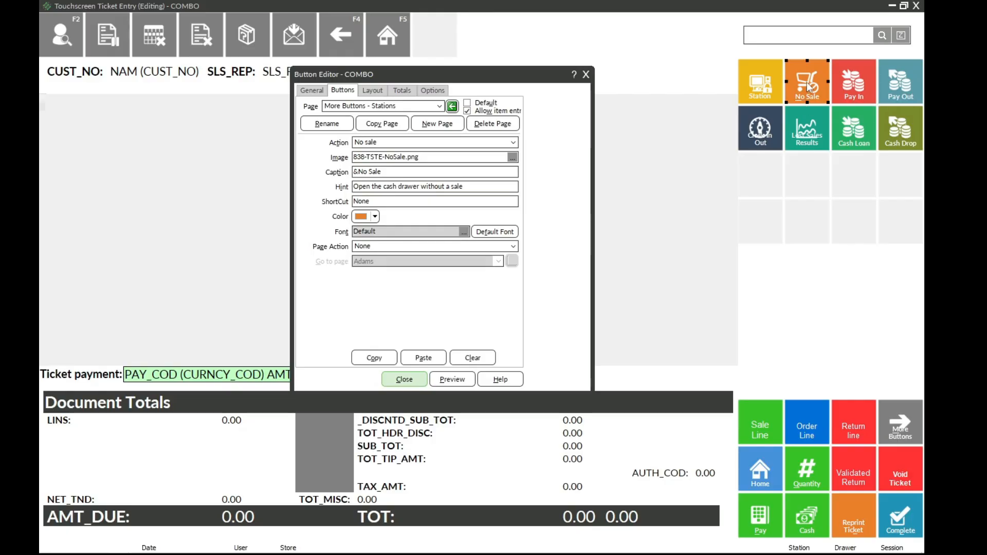
pyautogui.click(388, 358)
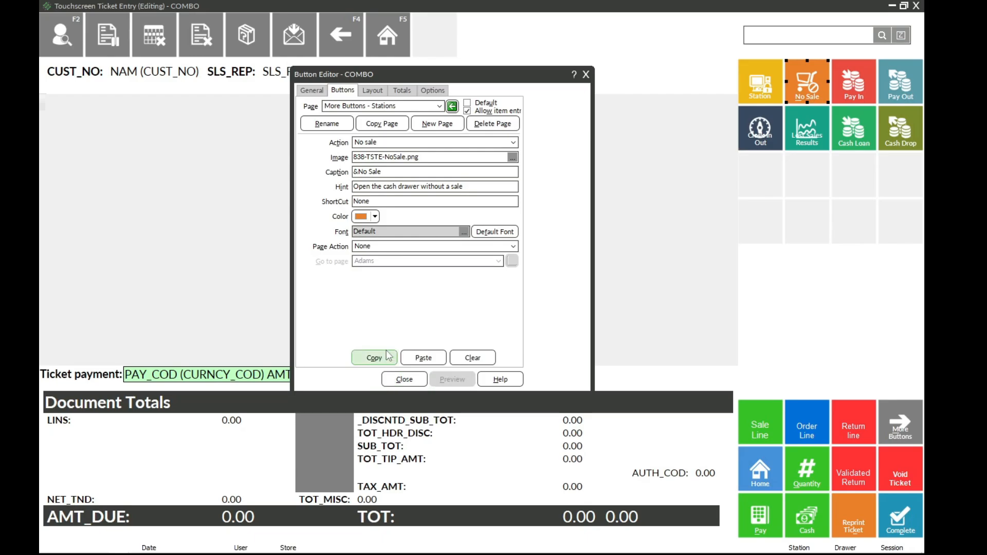
# Step: Paste the copied No Sale button into the blank blue slot on the Main Menu page
pyautogui.click(439, 106)
pyautogui.press('m')
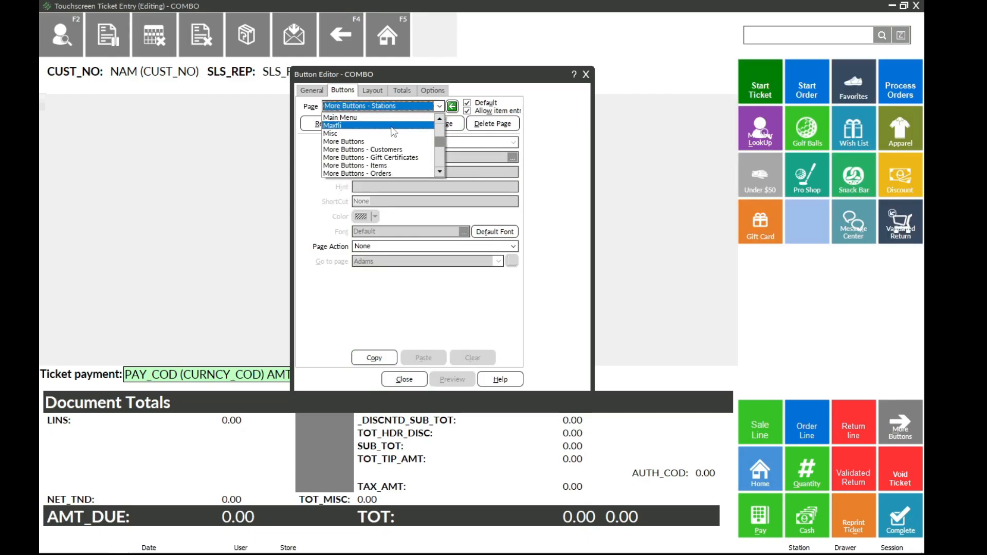
pyautogui.click(367, 118)
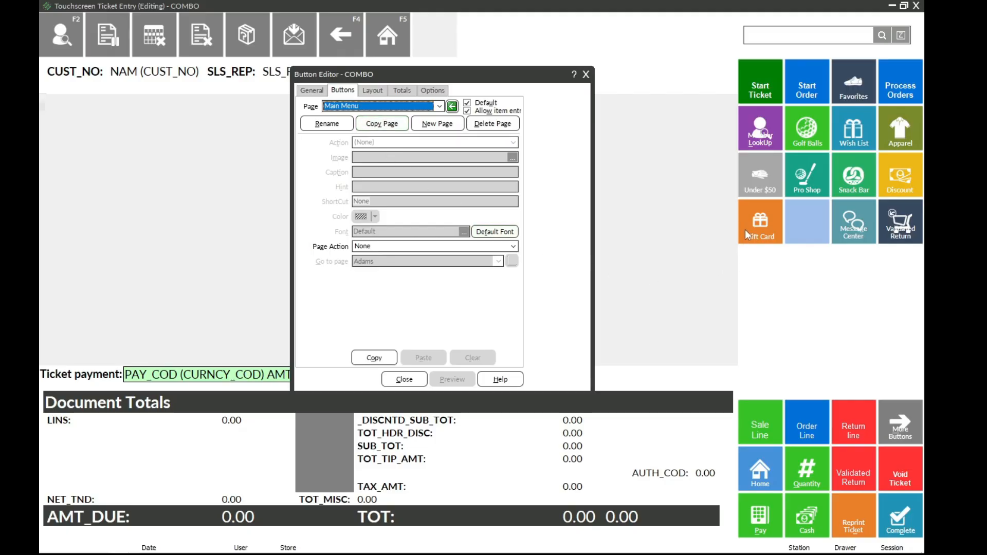
pyautogui.click(809, 230)
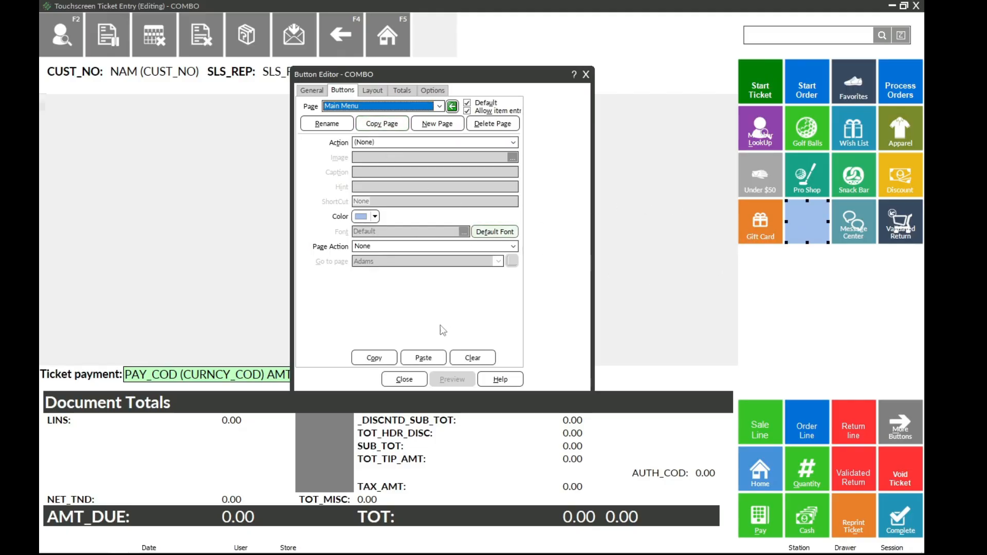
pyautogui.click(423, 358)
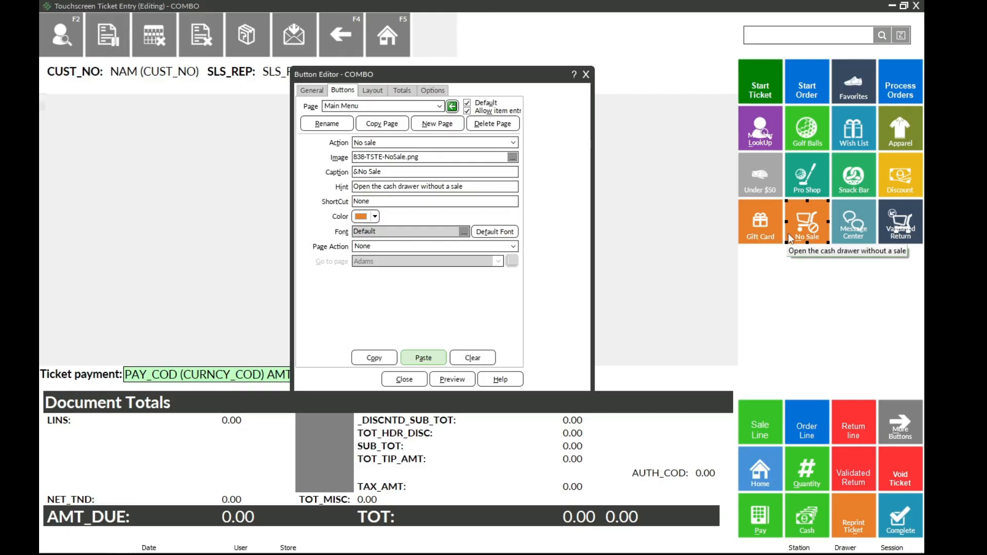
# Step: Recolor the Main Menu's No Sale button light blue (red 147, green 205, blue 240), storing it as a custom color, and preview the layout
pyautogui.click(375, 217)
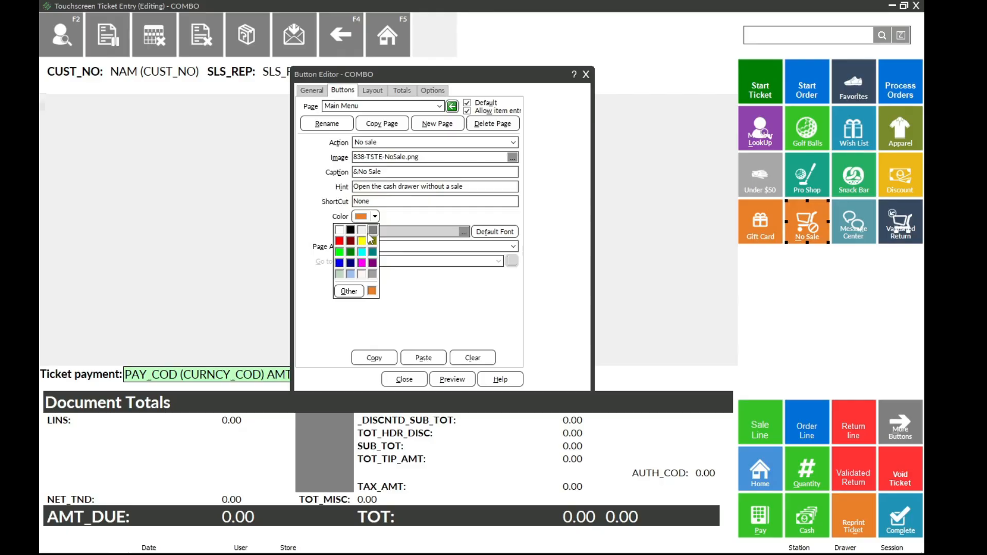
pyautogui.click(349, 292)
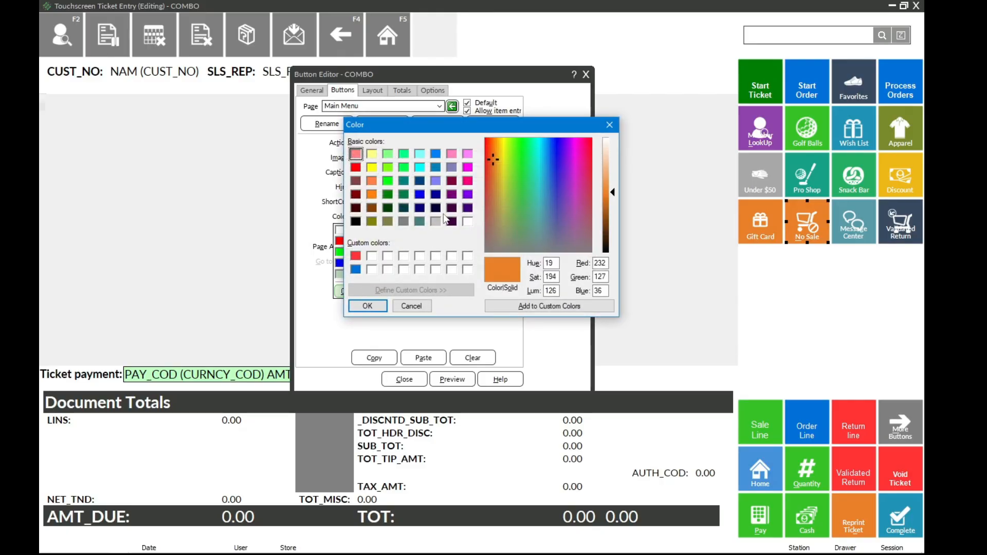
pyautogui.click(546, 165)
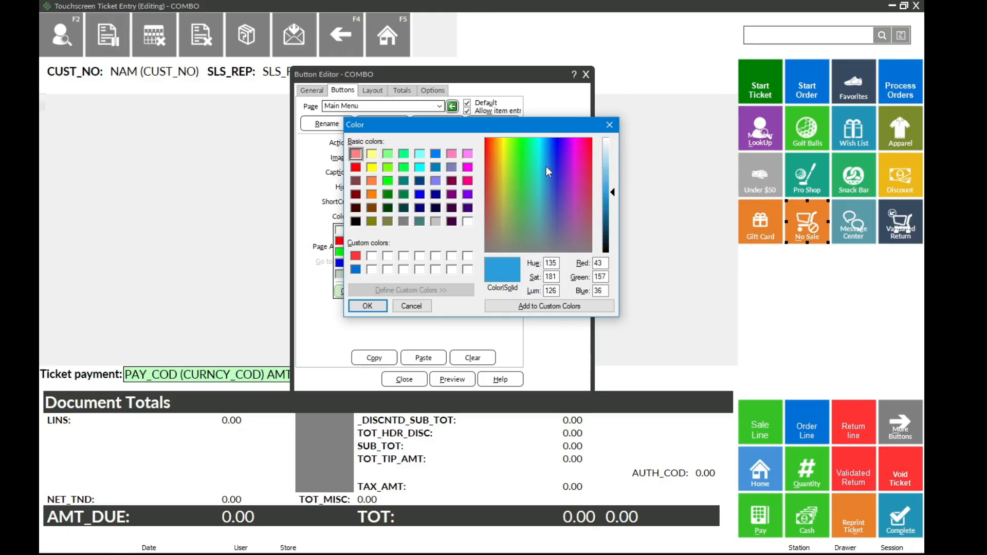
pyautogui.click(606, 158)
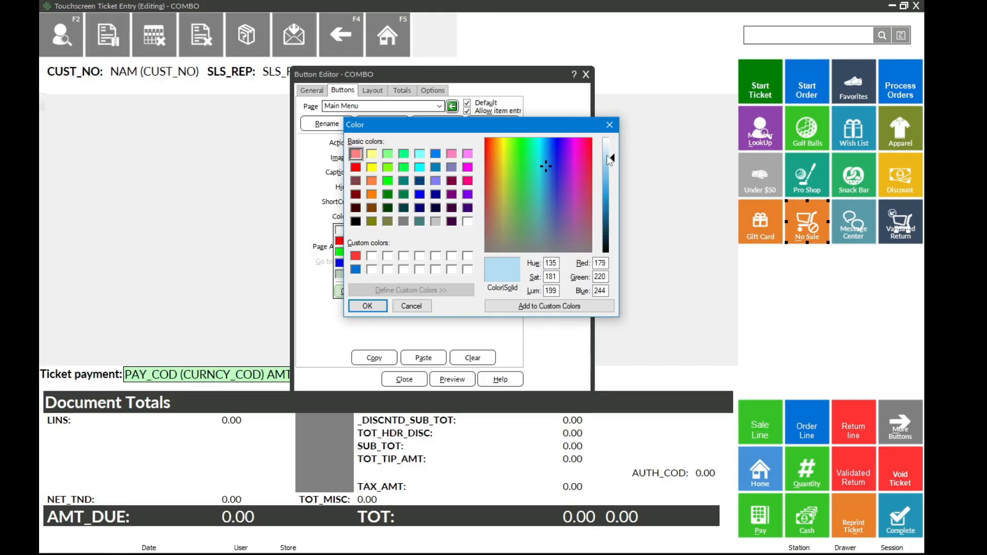
pyautogui.moveTo(606, 166); pyautogui.dragTo(607, 177)
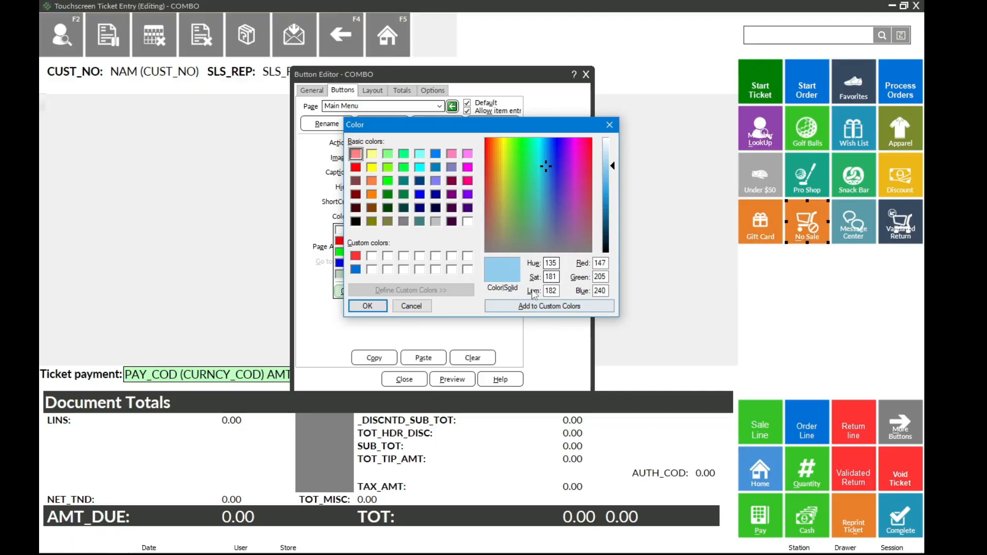
pyautogui.click(545, 307)
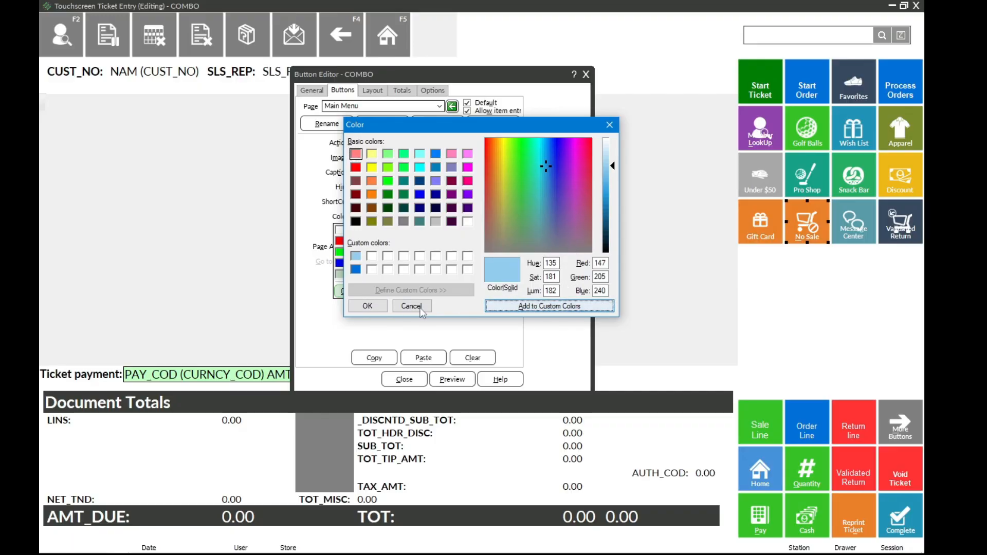
pyautogui.click(368, 306)
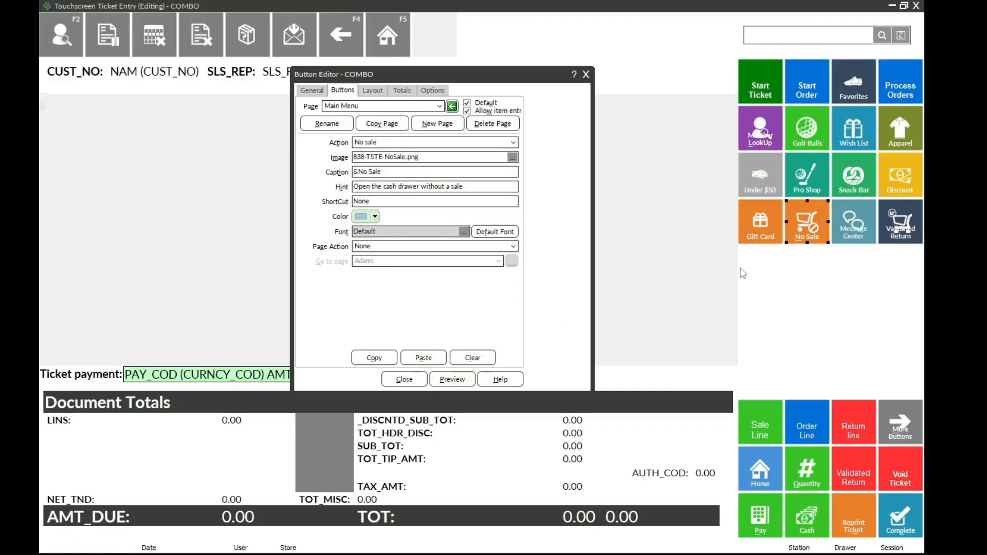
pyautogui.click(459, 383)
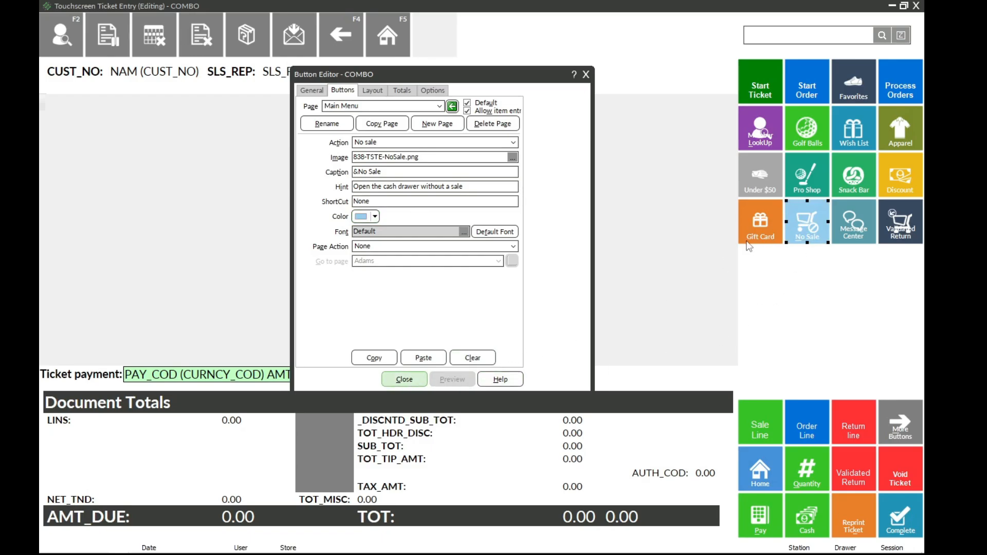
# Step: Darken the No Sale button's blue to red 100, green 184, blue 234, storing it as a custom color, and preview the layout
pyautogui.click(375, 216)
pyautogui.click(349, 291)
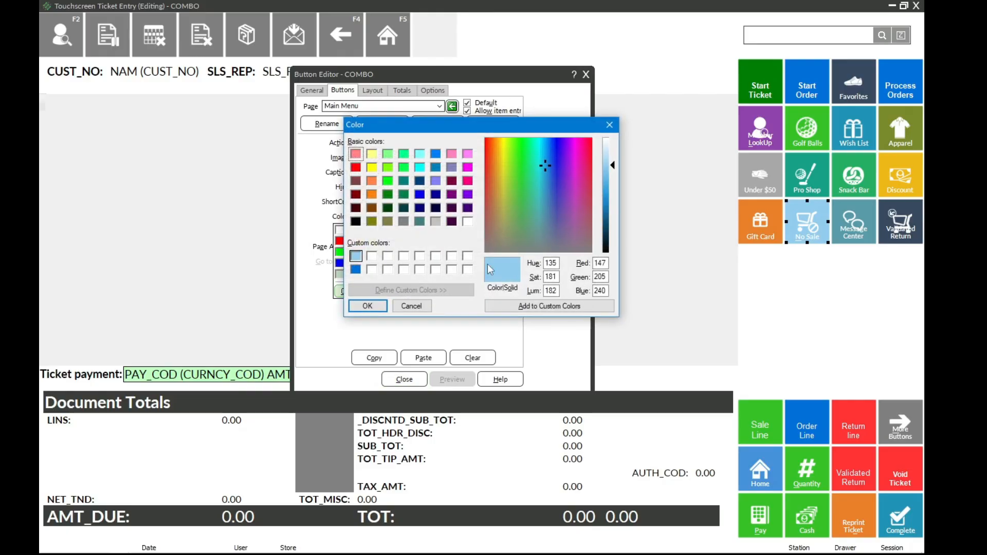
pyautogui.click(608, 178)
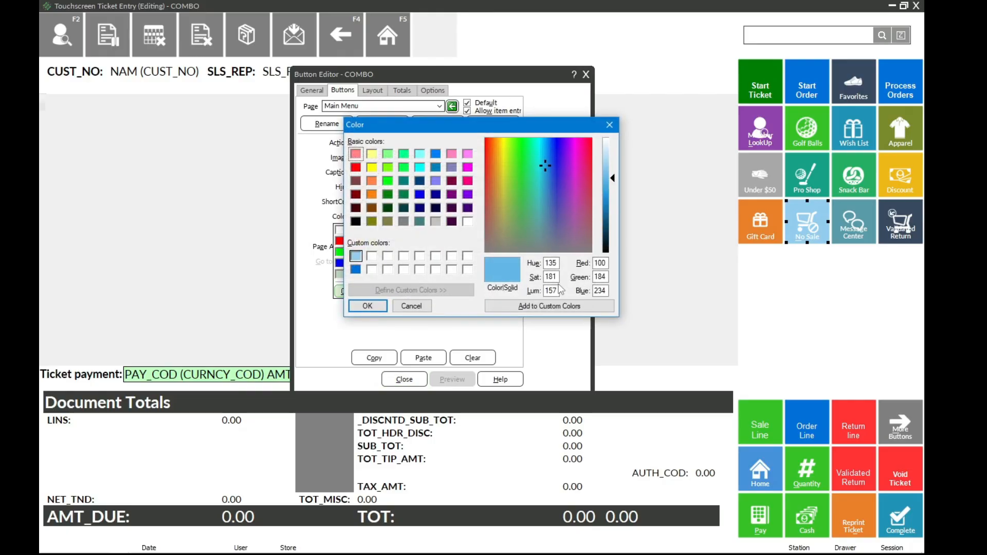
pyautogui.click(521, 307)
pyautogui.click(383, 307)
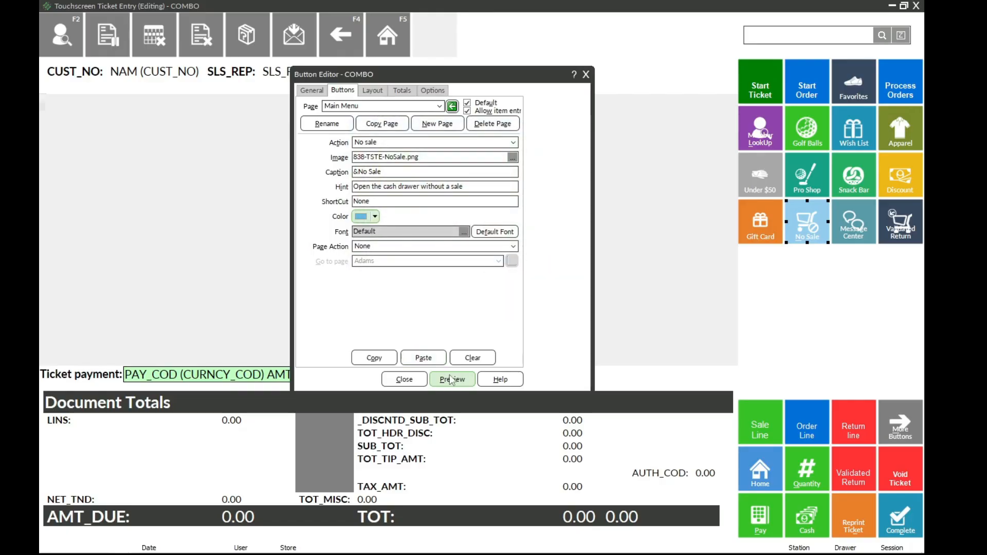
pyautogui.click(765, 232)
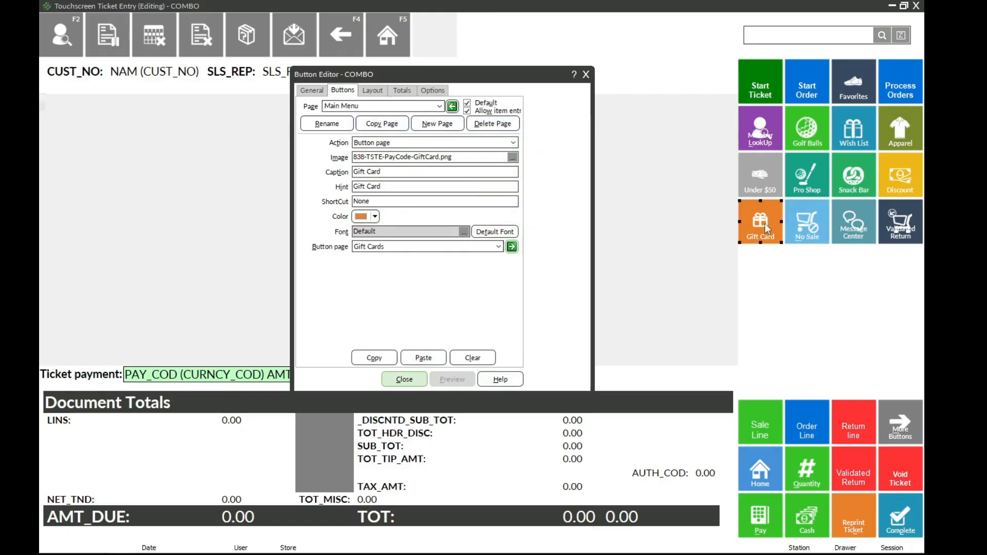
# Step: Set the No Sale button's font to white, bold, size 10, and preview the layout
pyautogui.click(801, 225)
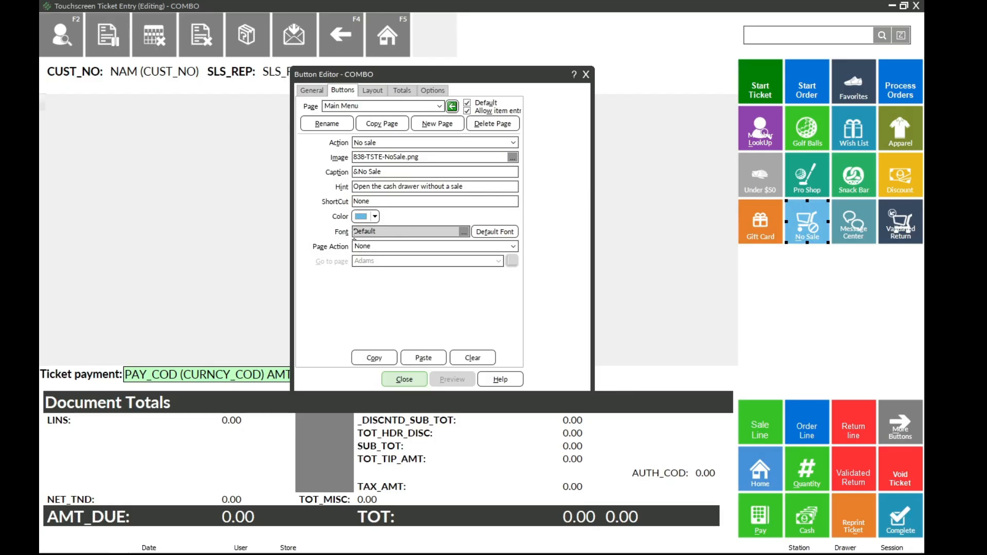
pyautogui.click(464, 232)
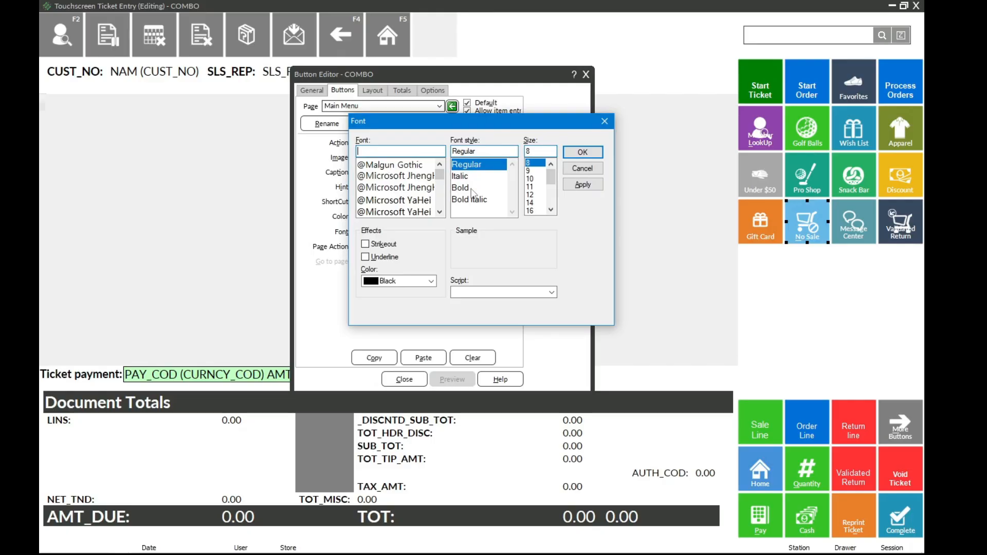
pyautogui.click(433, 281)
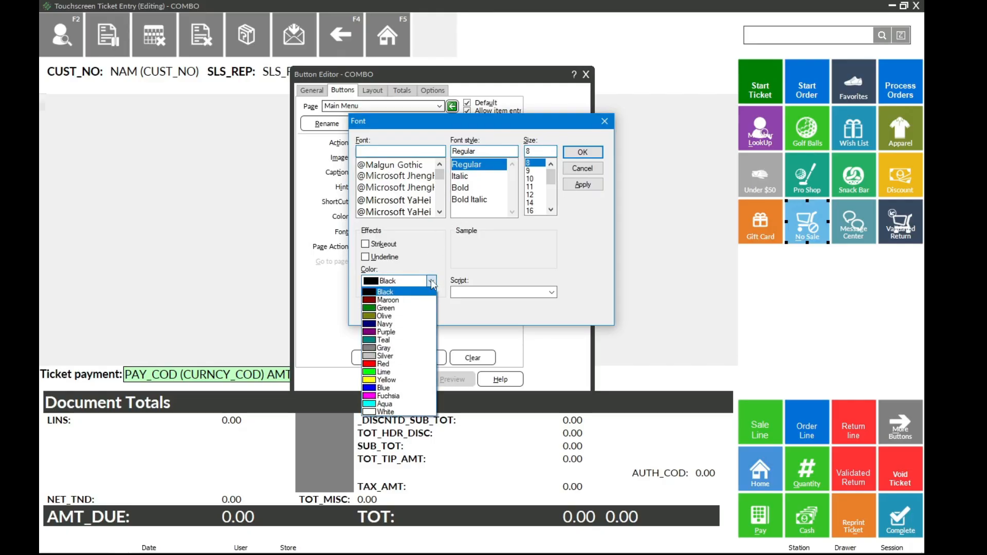
pyautogui.click(402, 412)
pyautogui.click(480, 188)
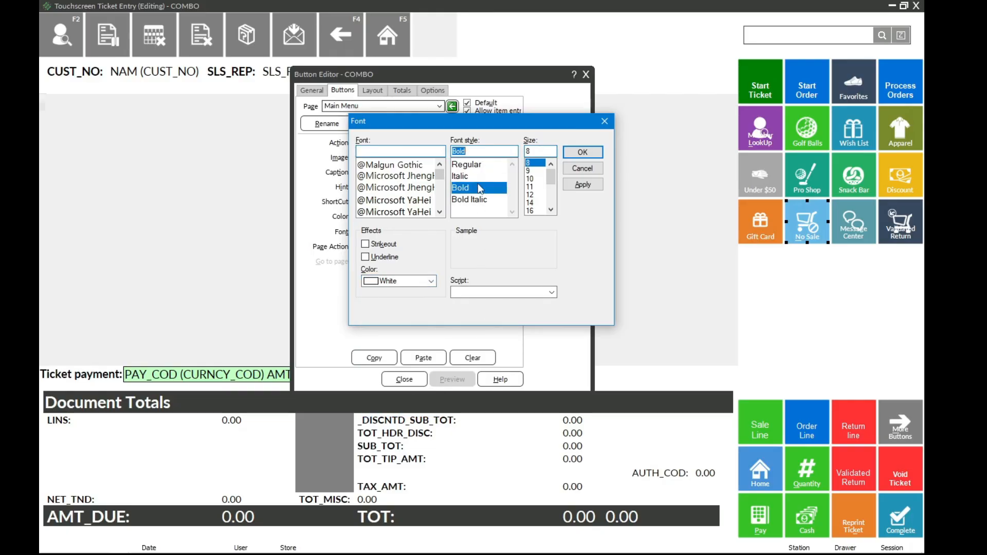
pyautogui.click(534, 179)
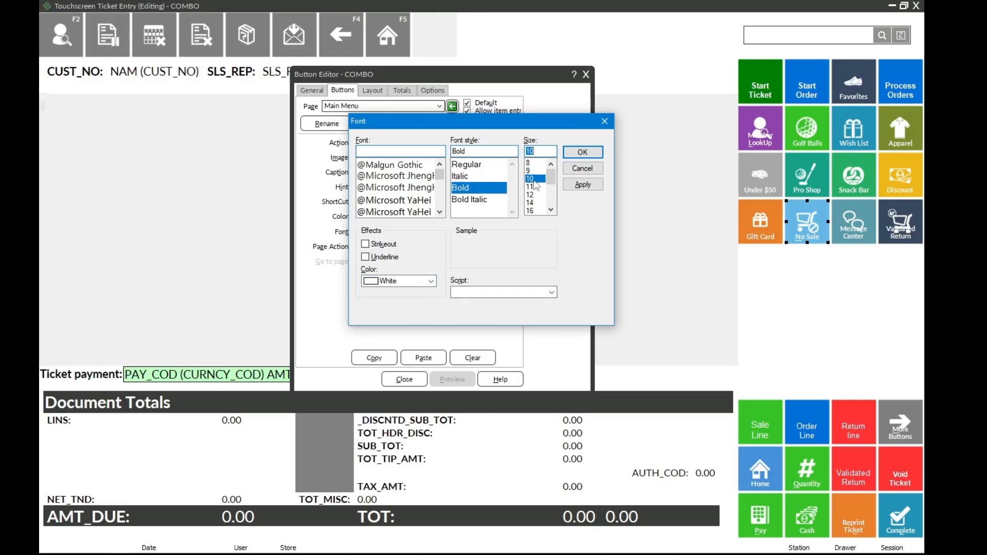
pyautogui.click(580, 154)
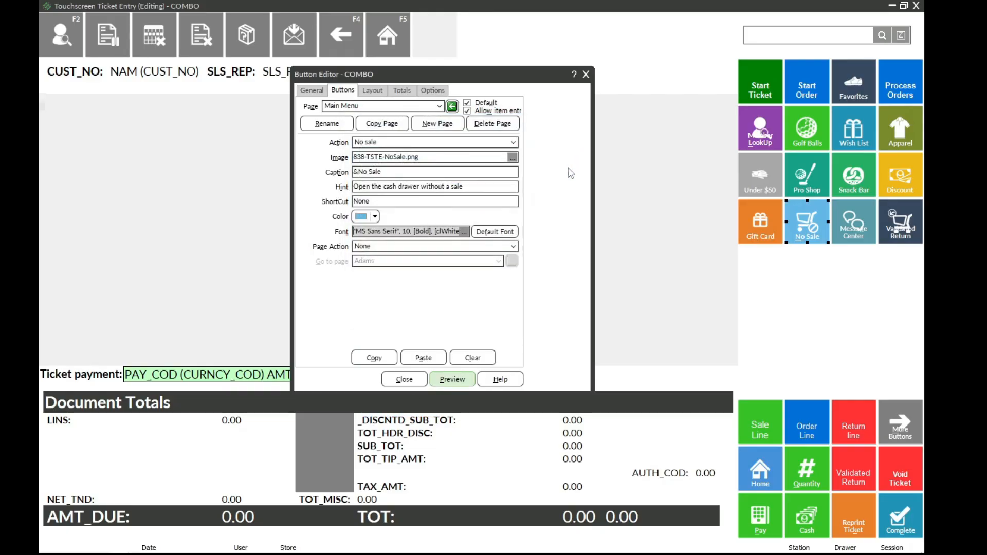
pyautogui.click(458, 379)
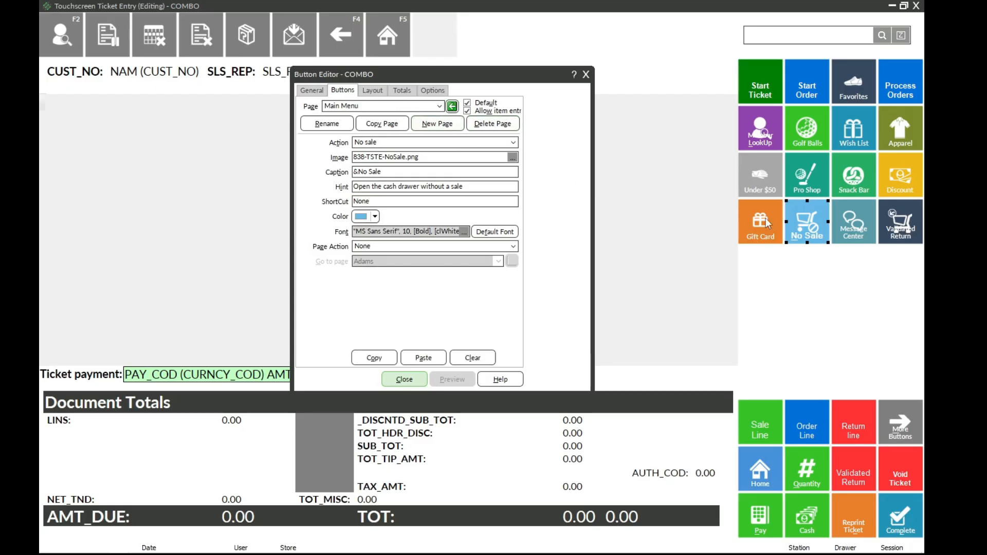
# Step: Follow the Favorites button to its page and copy that page under the name Favorites 2
pyautogui.click(843, 90)
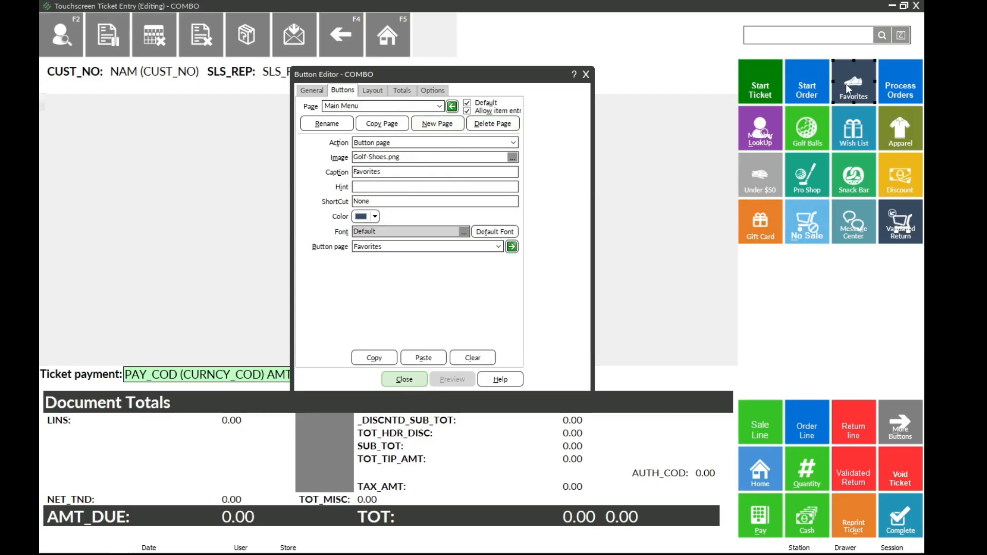
pyautogui.click(512, 246)
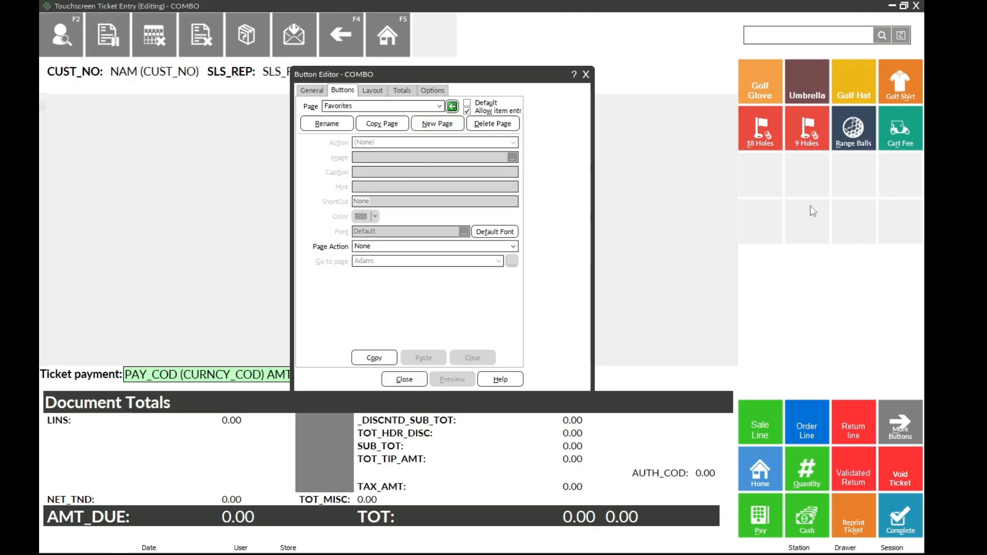
pyautogui.click(386, 126)
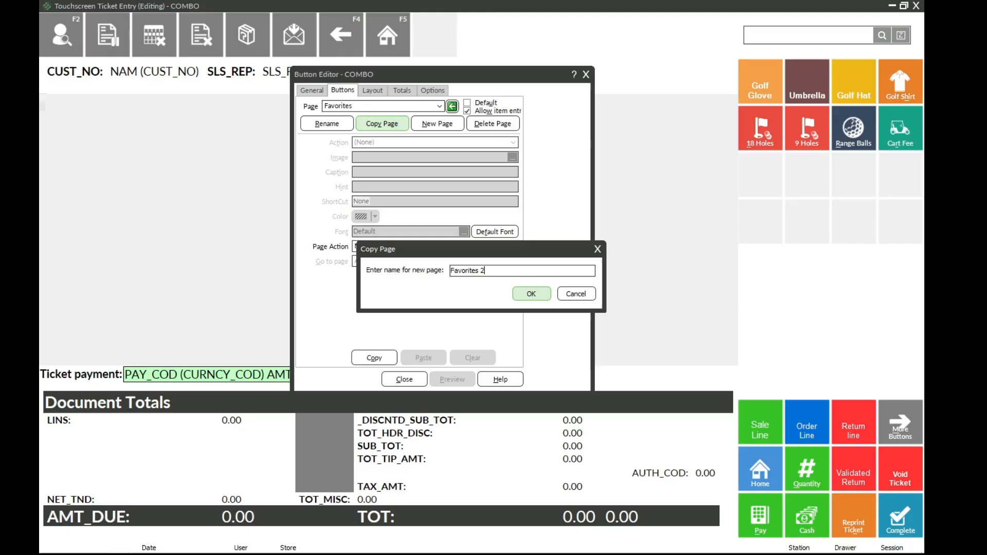
pyautogui.click(530, 294)
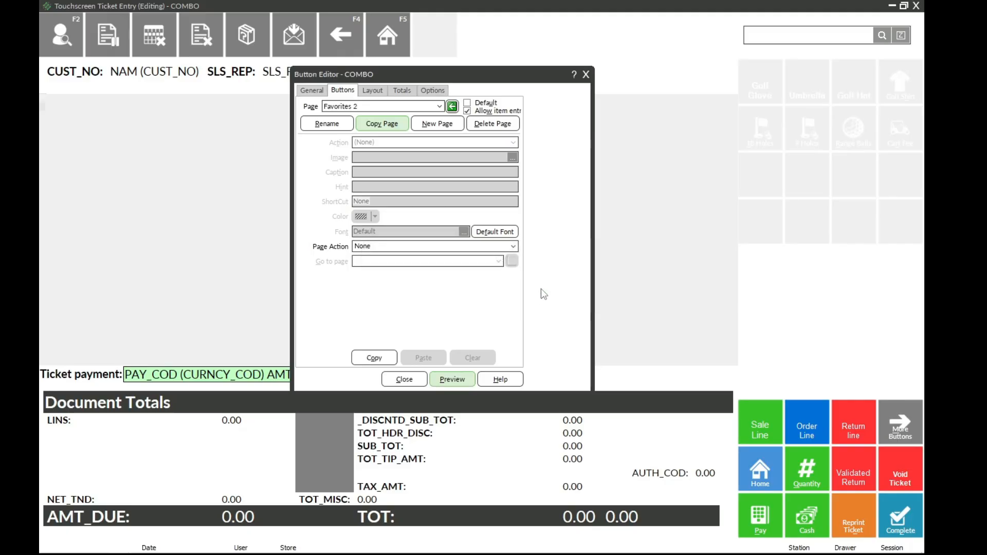
# Step: Clear the 18 Holes, 9 Holes, Range Balls and Cart Fee buttons from the Favorites 2 page
pyautogui.click(761, 194)
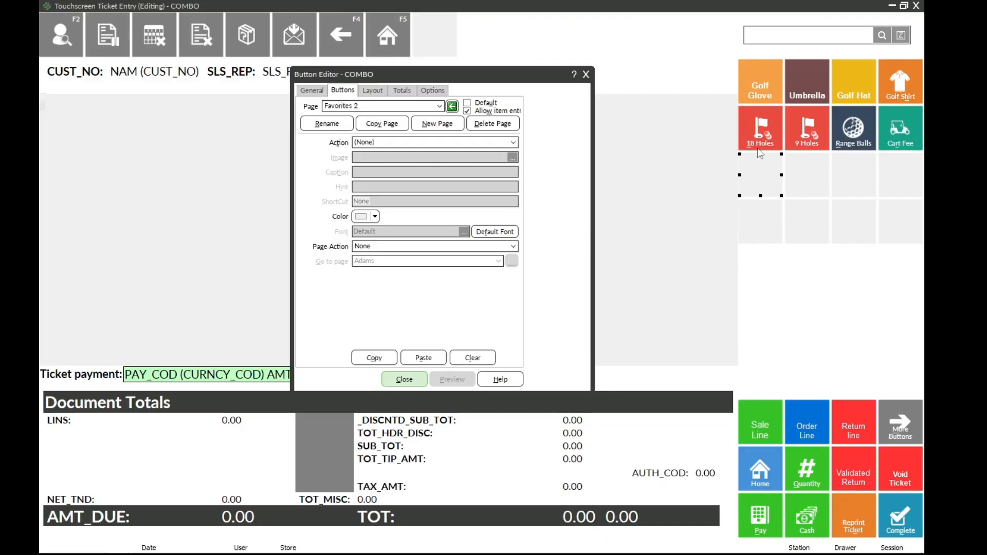
pyautogui.click(758, 148)
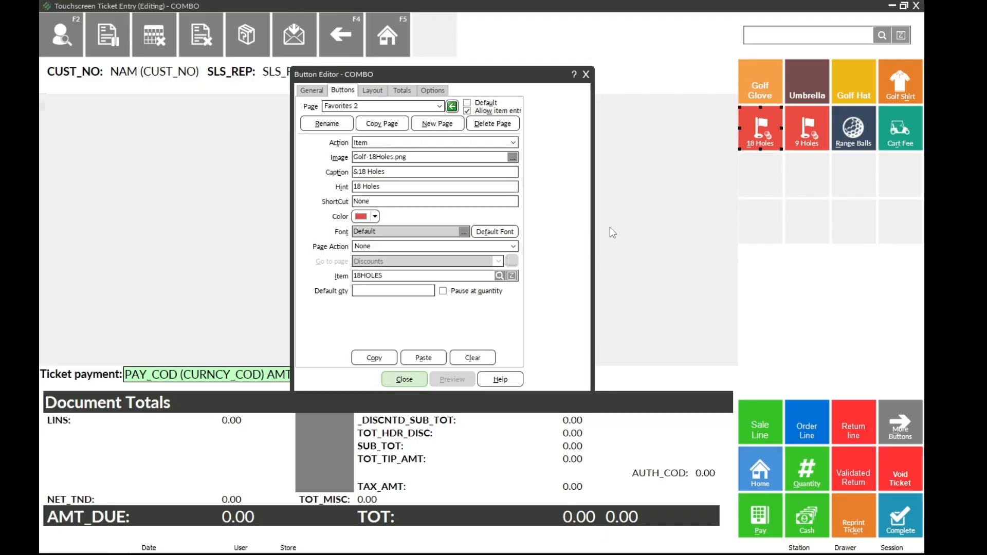
pyautogui.click(474, 358)
pyautogui.click(473, 358)
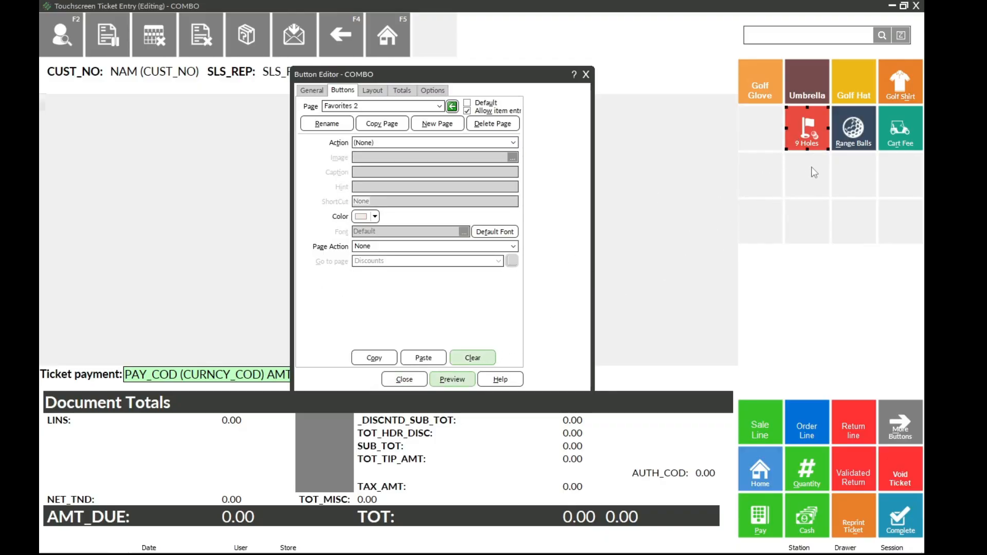
pyautogui.click(473, 356)
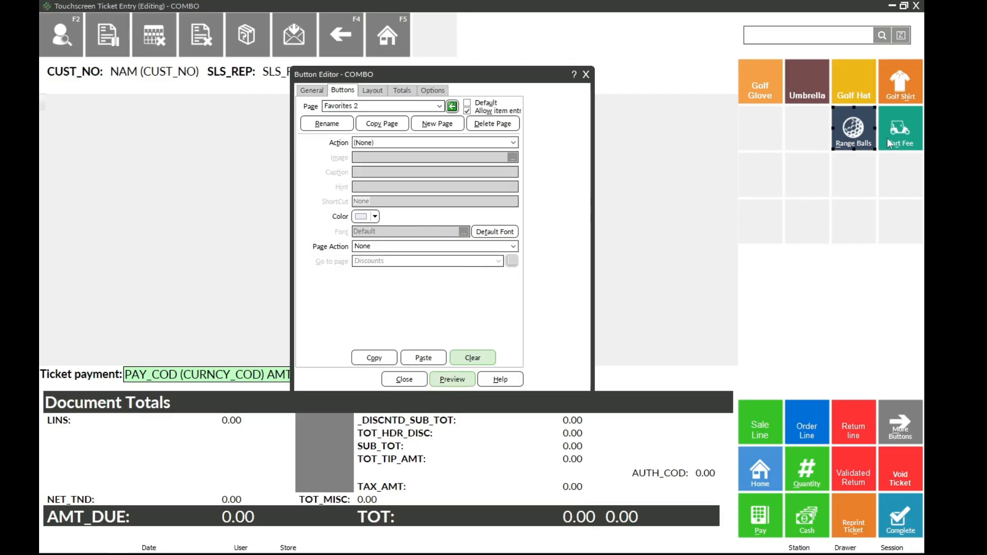
pyautogui.click(472, 358)
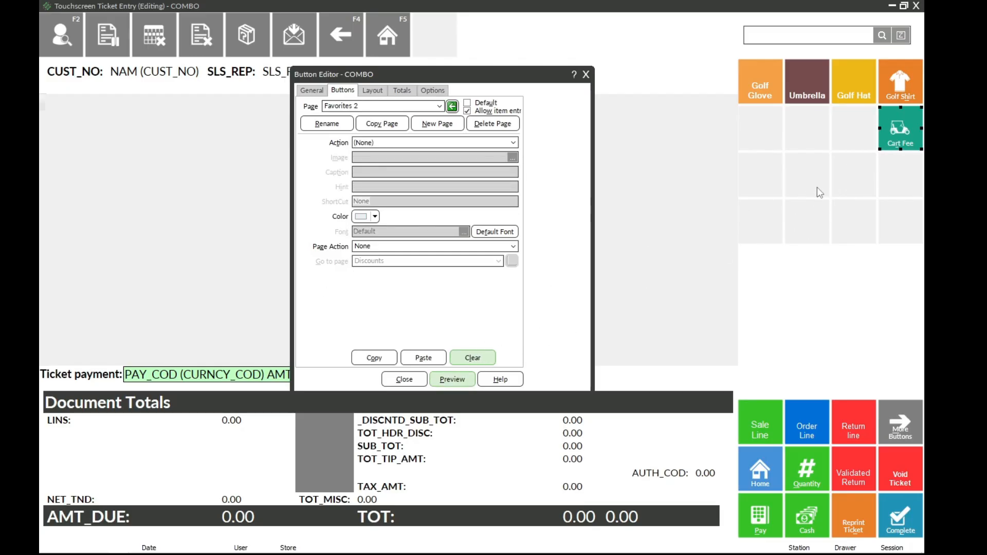
# Step: Clear the Golf Shirt, Golf Hat and Umbrella buttons from the Favorites 2 page, keeping Golf Glove
pyautogui.click(889, 104)
pyautogui.click(488, 362)
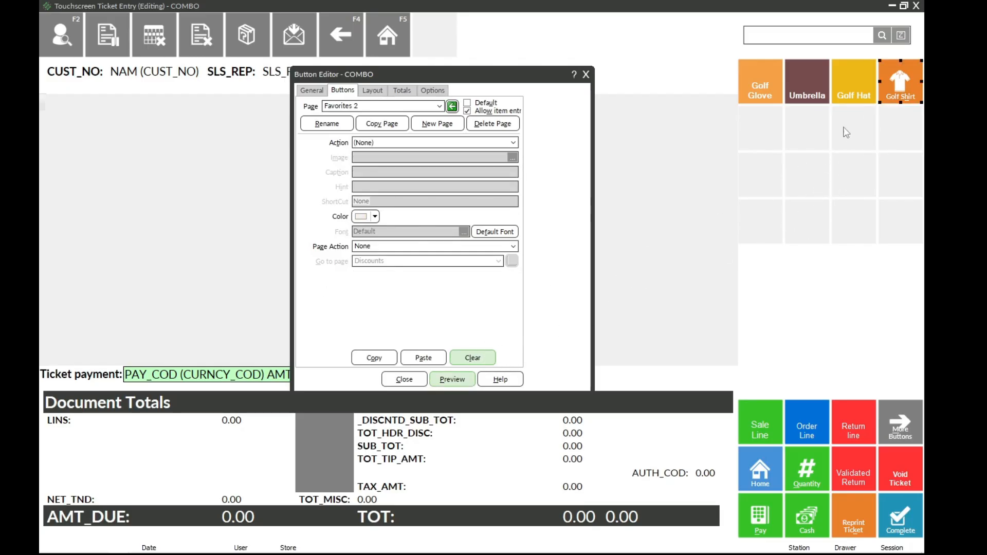
pyautogui.click(851, 98)
pyautogui.click(487, 358)
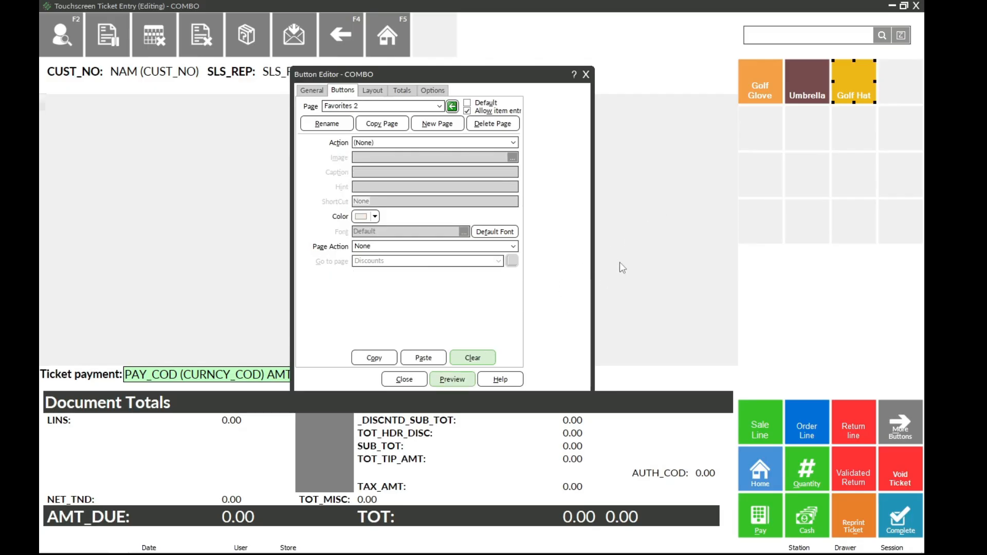
pyautogui.click(806, 103)
pyautogui.click(477, 359)
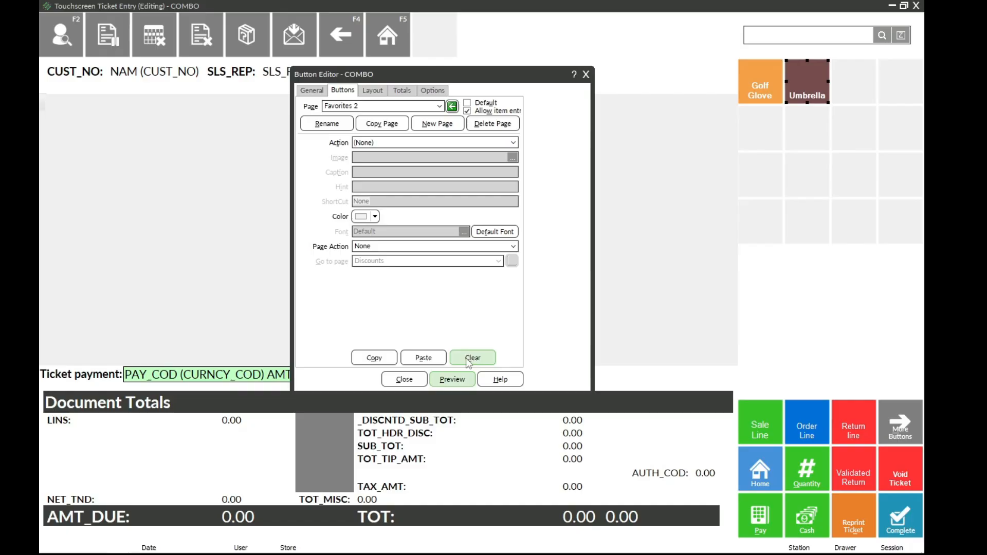
pyautogui.click(797, 162)
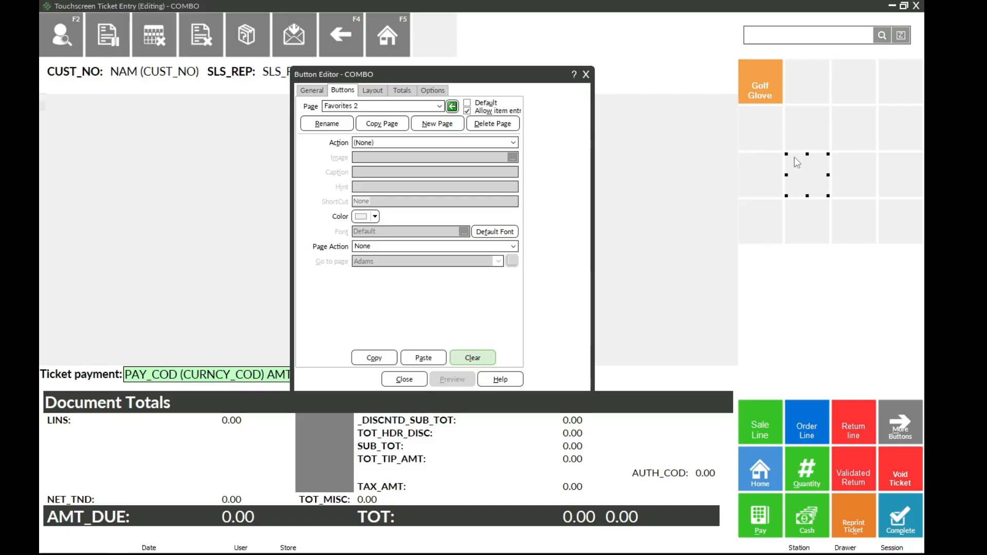
# Step: Caption the Golf Glove button on Favorites 2 as New Item, emptying its hint and item
pyautogui.click(766, 87)
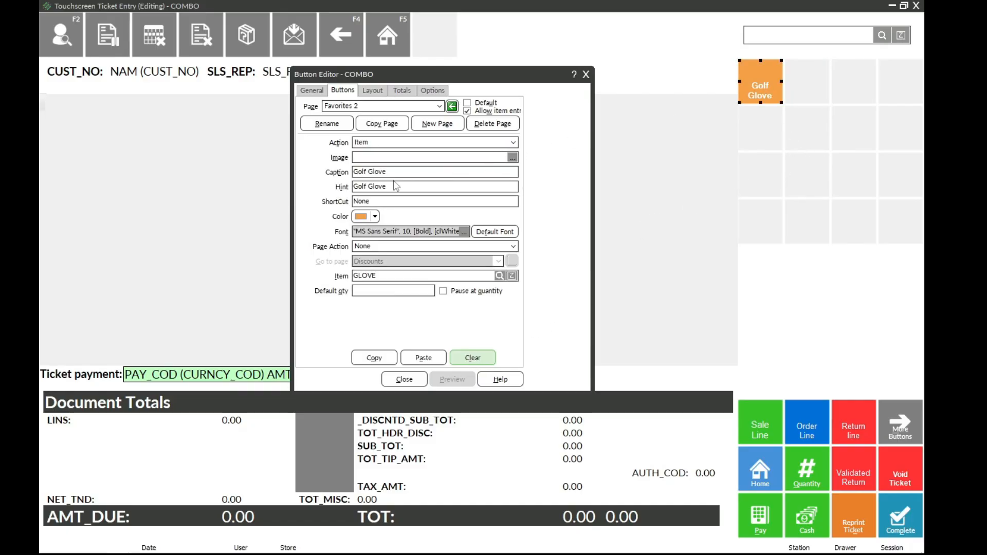
pyautogui.moveTo(411, 172); pyautogui.dragTo(350, 172)
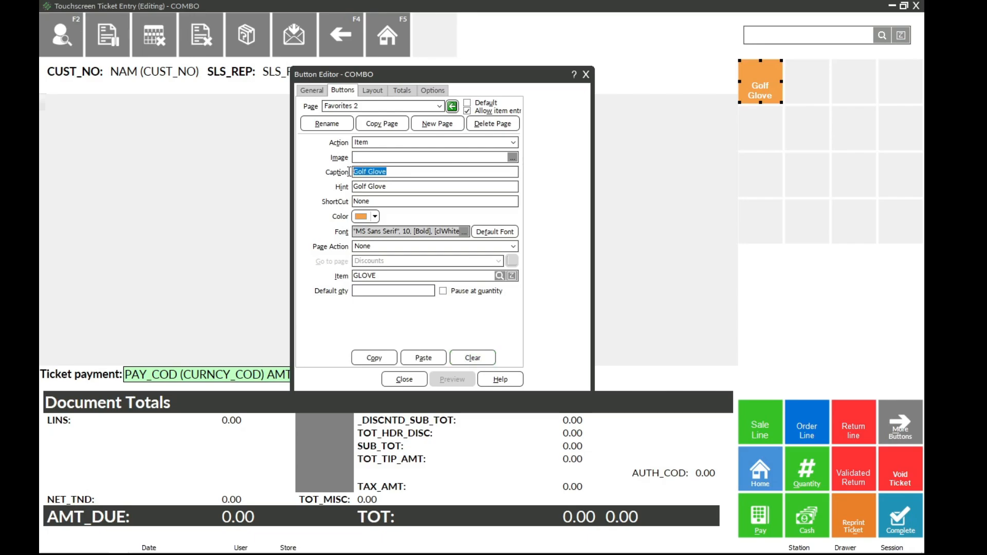
pyautogui.write('New ')
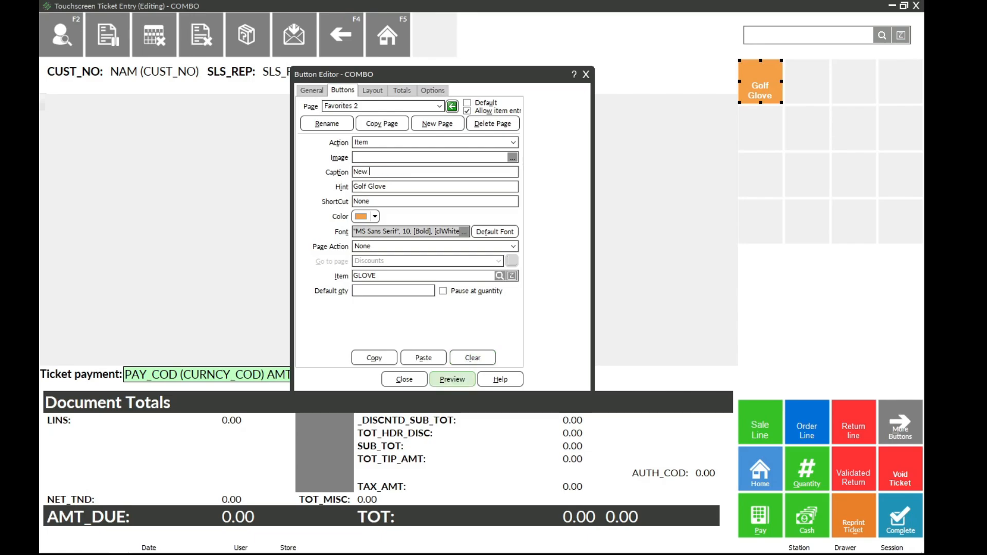
pyautogui.write('Item')
pyautogui.press('Tab')
pyautogui.press('BackSpace')
pyautogui.press('Tab')
pyautogui.press('Tab')
pyautogui.press('Tab')
pyautogui.press('Tab')
pyautogui.press('Tab')
pyautogui.press('Tab')
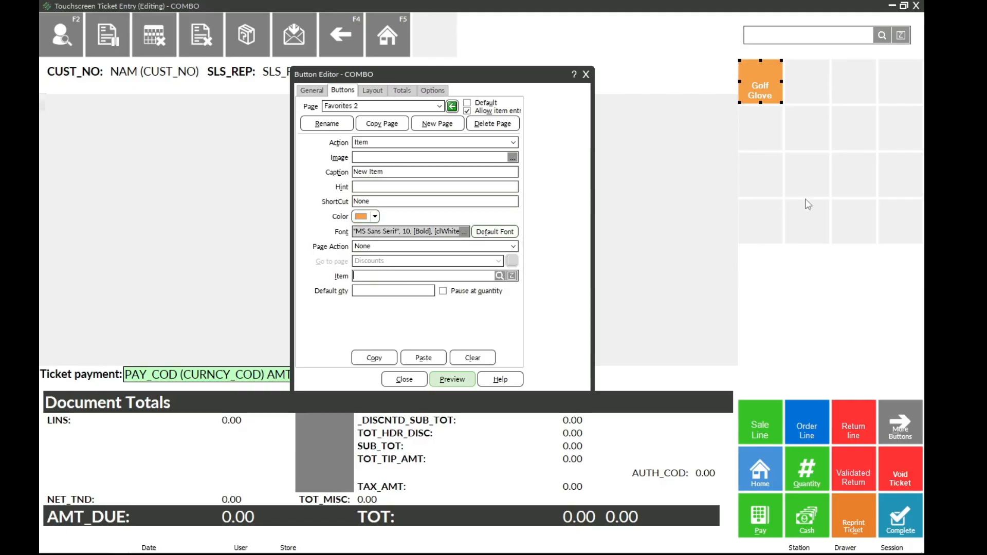
pyautogui.click(790, 187)
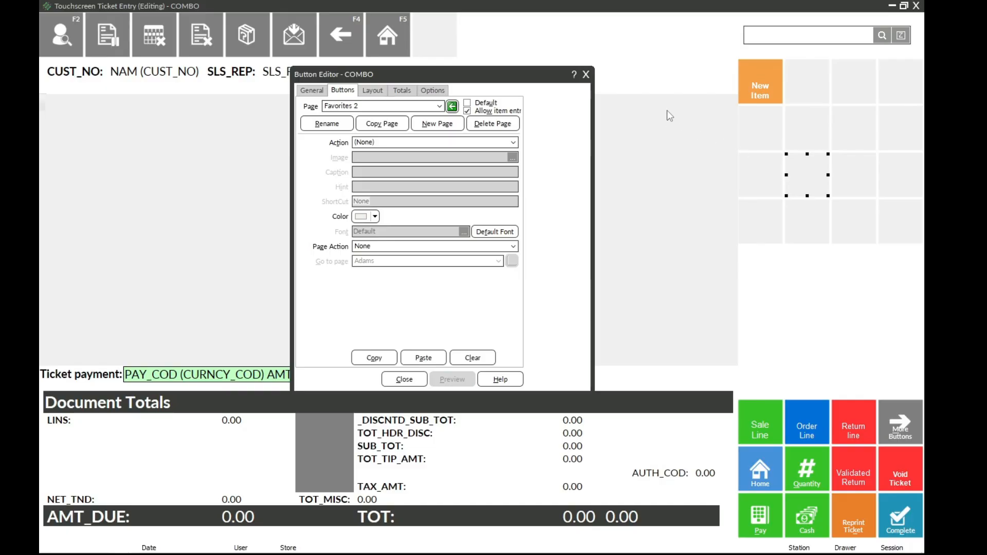
# Step: Copy the More Buttons button into the last empty slot in the fourth row of the Favorites page
pyautogui.click(439, 107)
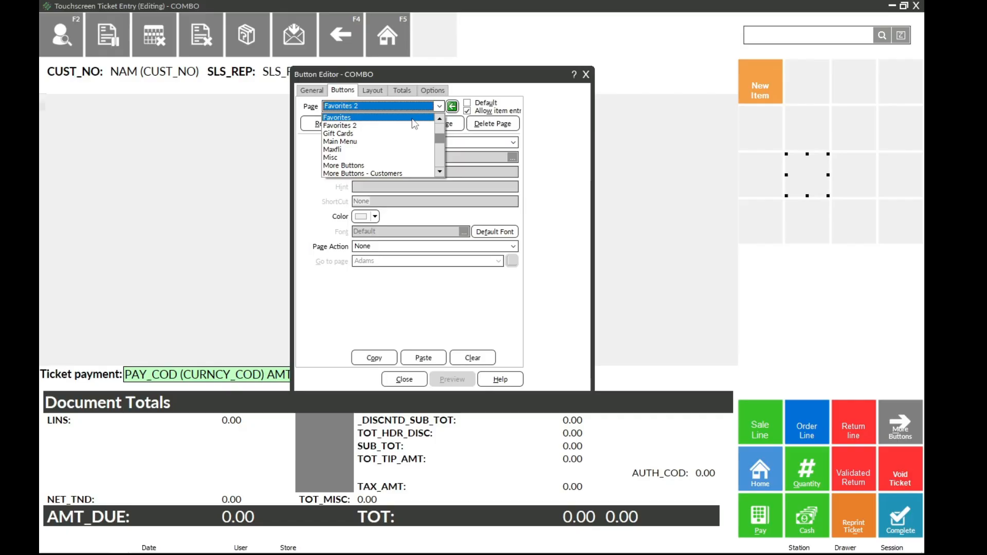
pyautogui.click(413, 118)
pyautogui.click(760, 225)
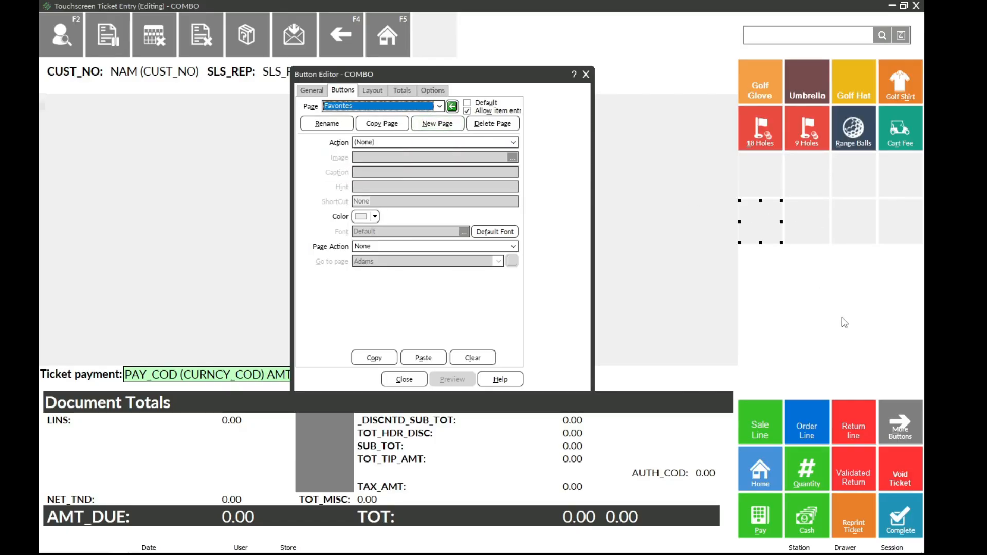
pyautogui.click(887, 421)
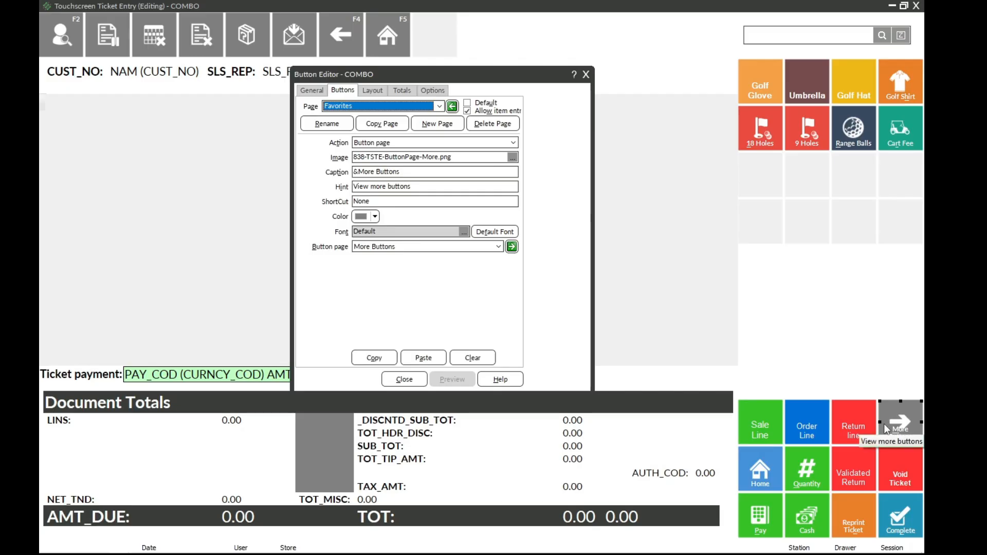
pyautogui.click(378, 357)
pyautogui.click(880, 225)
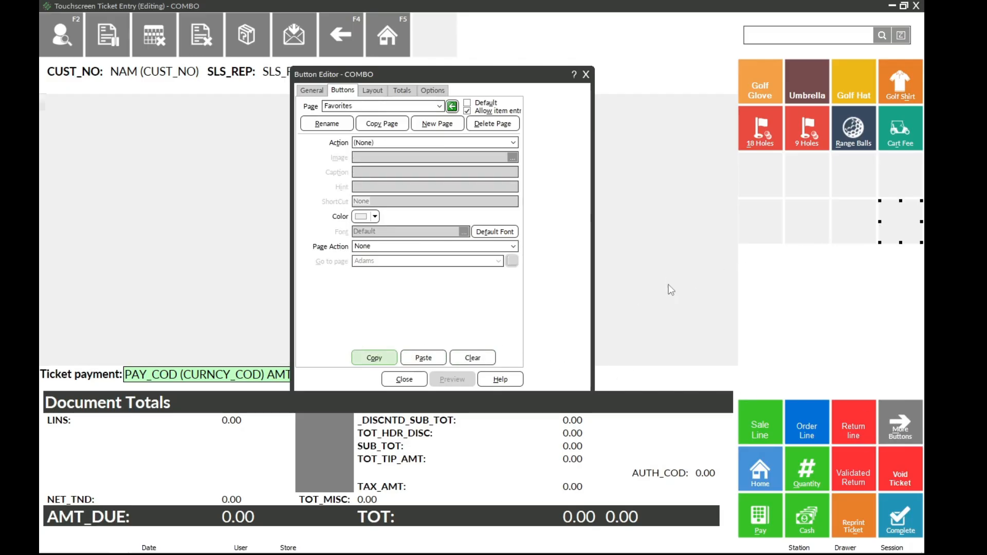
pyautogui.click(423, 357)
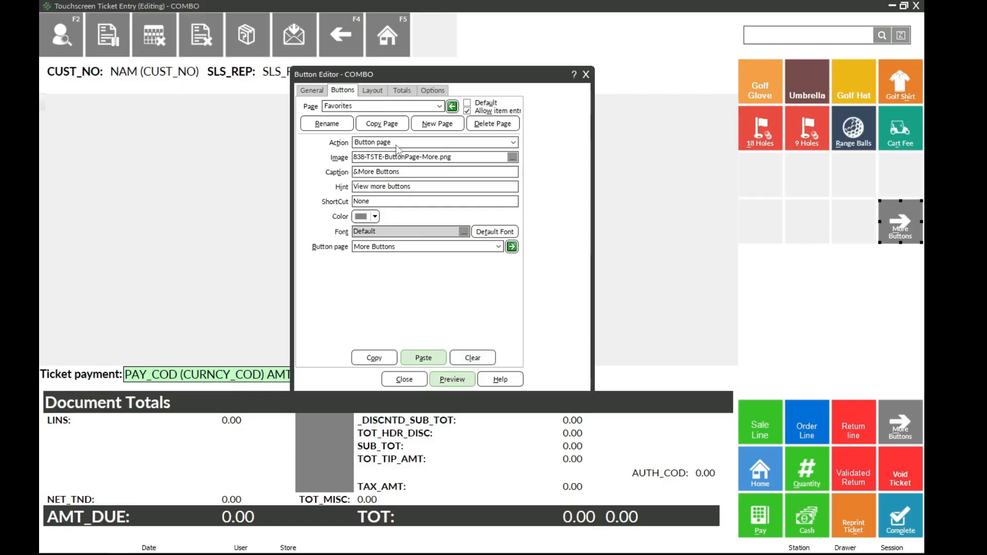
# Step: Link the copied More Buttons button on the Favorites page to the Favorites 2 button page
pyautogui.click(498, 246)
pyautogui.moveTo(500, 282)
pyautogui.mouseDown()
pyautogui.moveTo(498, 267)
pyautogui.moveTo(498, 280)
pyautogui.mouseUp()
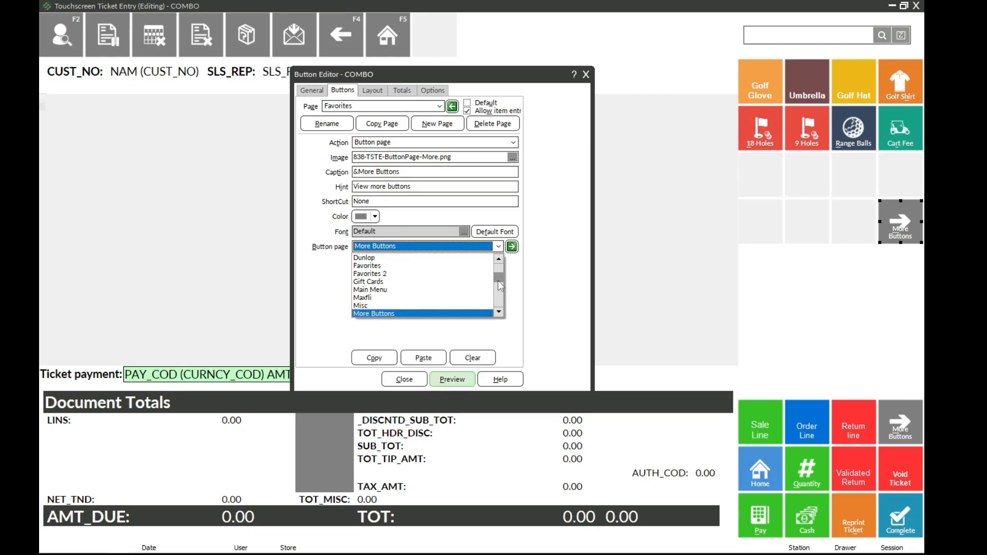
pyautogui.click(446, 274)
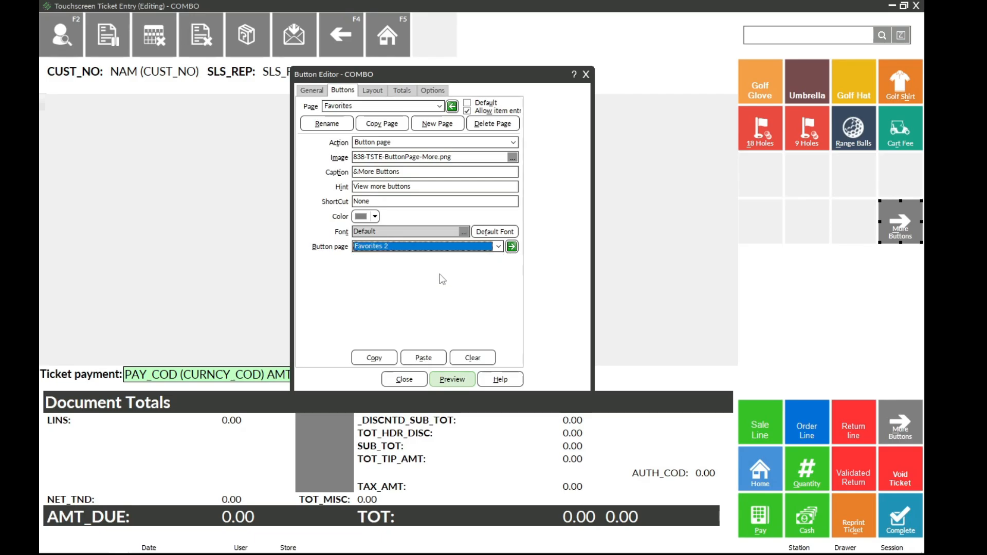
pyautogui.click(805, 236)
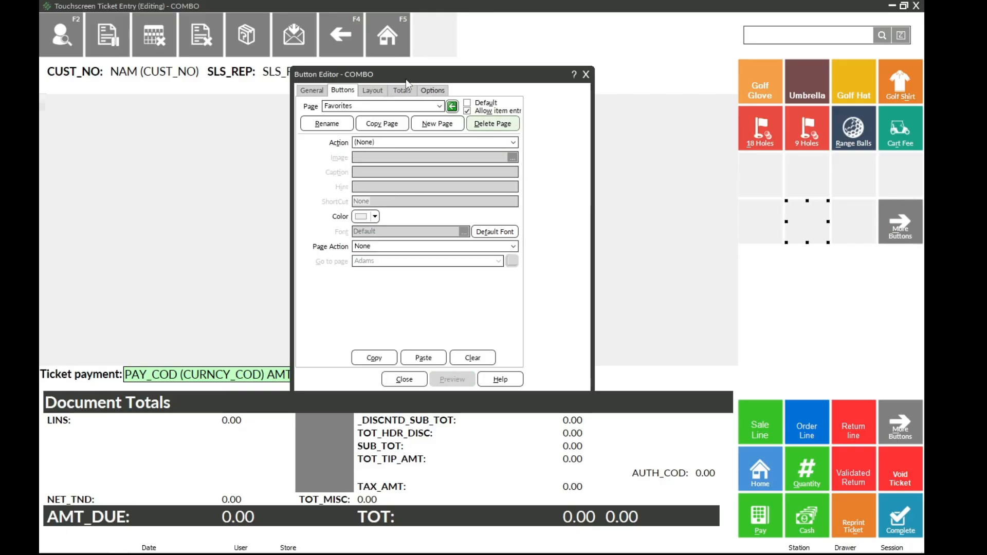
# Step: Copy the Go back button into the first slot of the fourth row on the Favorites page
pyautogui.click(353, 39)
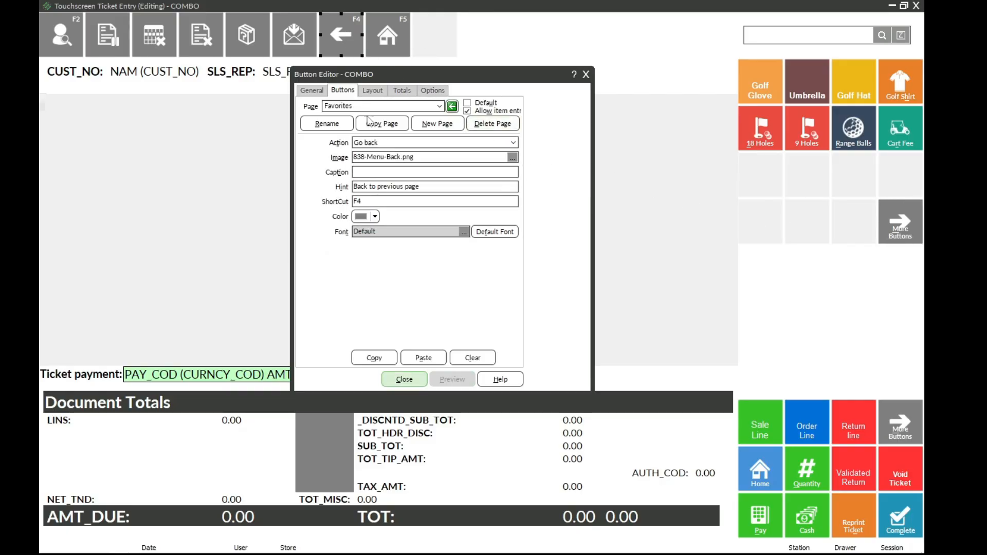
pyautogui.click(381, 358)
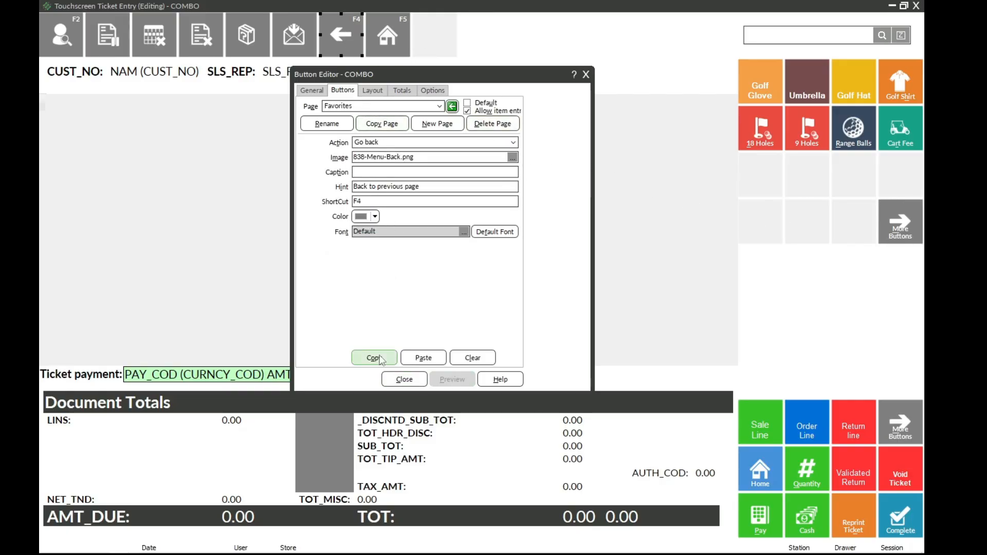
pyautogui.click(758, 230)
pyautogui.click(423, 358)
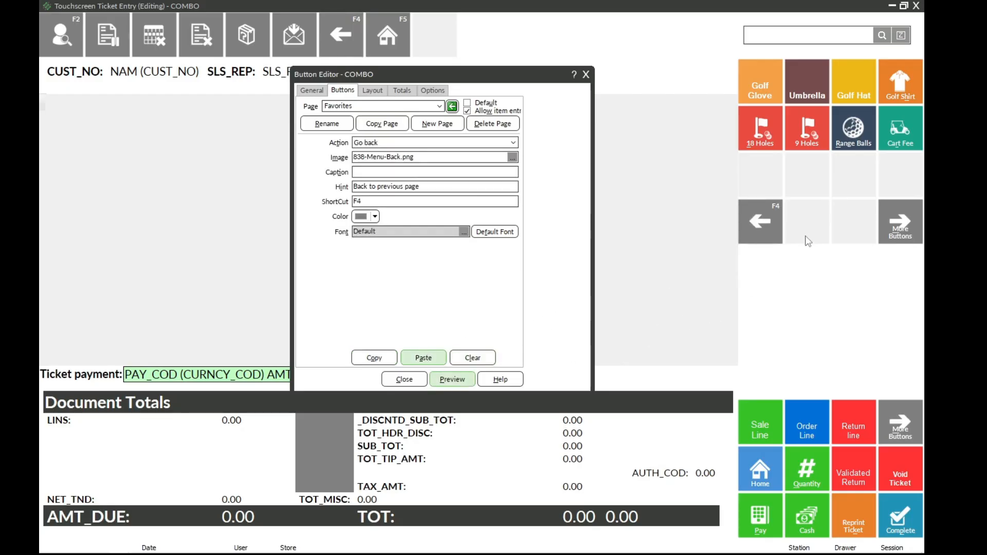
pyautogui.click(808, 241)
# Step: Remove the shortcut from the copied Go back button on Favorites and caption it Back
pyautogui.click(769, 230)
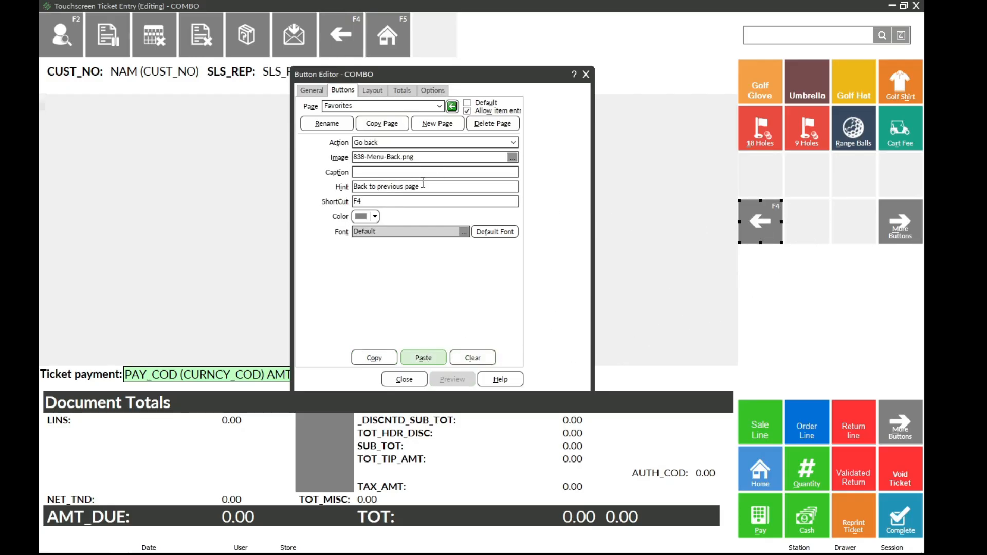
pyautogui.click(381, 202)
pyautogui.press('BackSpace')
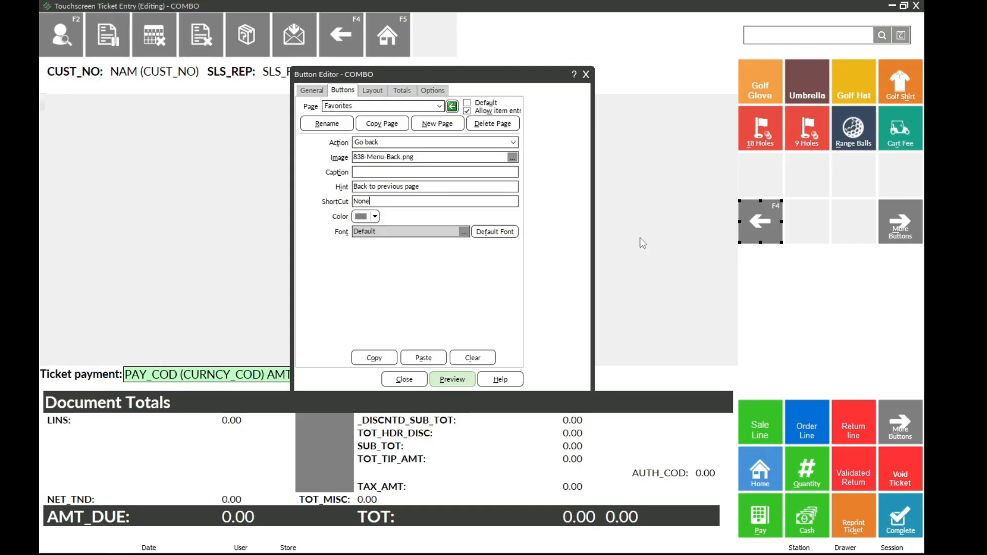
pyautogui.click(802, 232)
pyautogui.click(771, 236)
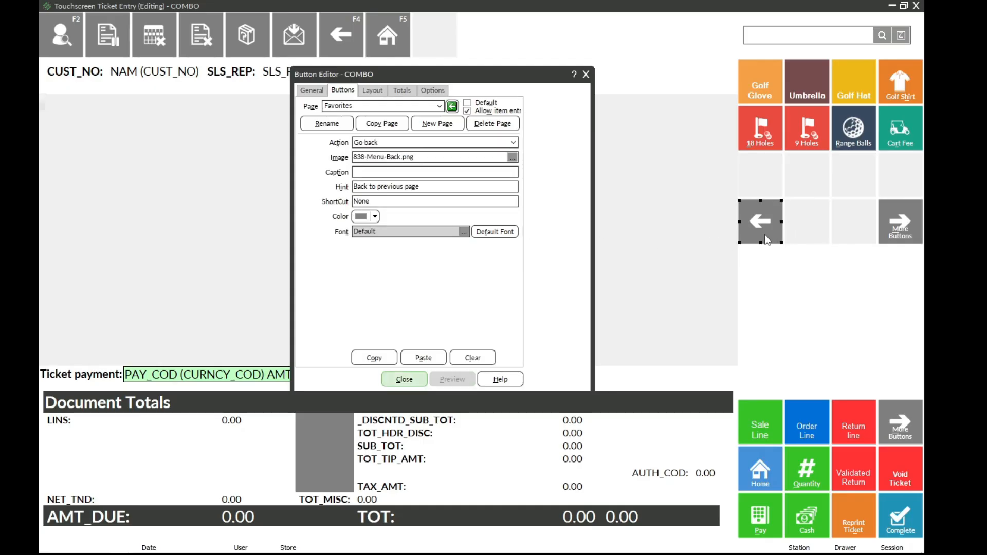
pyautogui.click(416, 172)
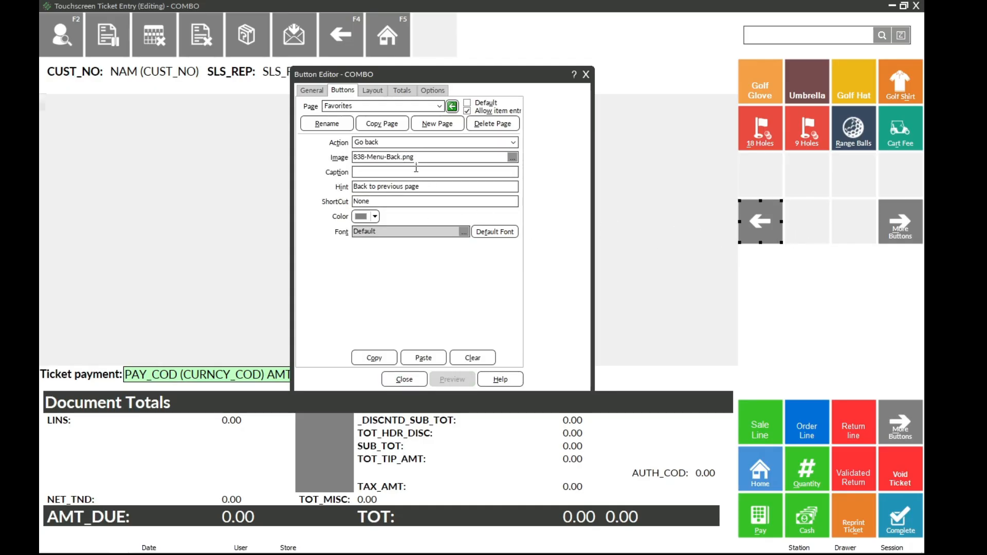
pyautogui.write('Back')
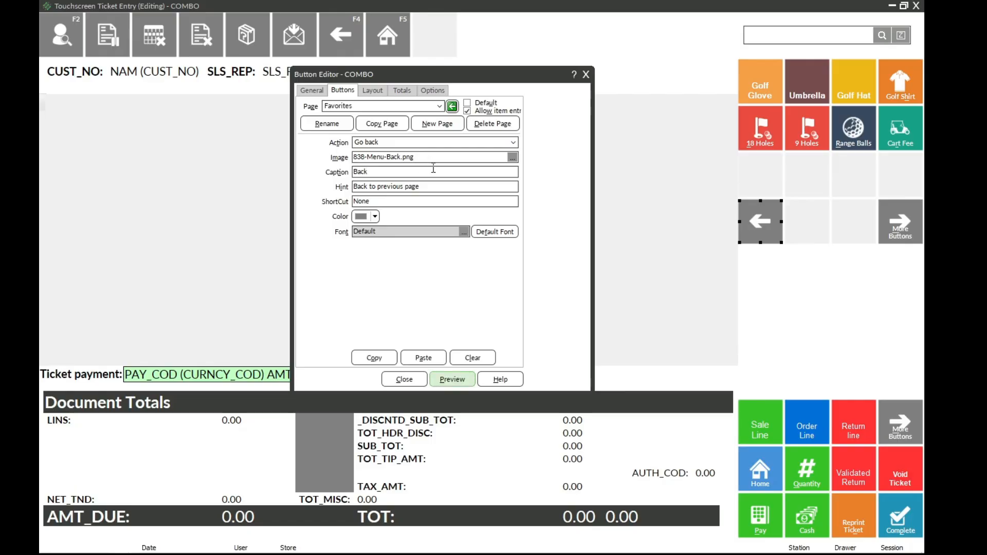
pyautogui.click(764, 227)
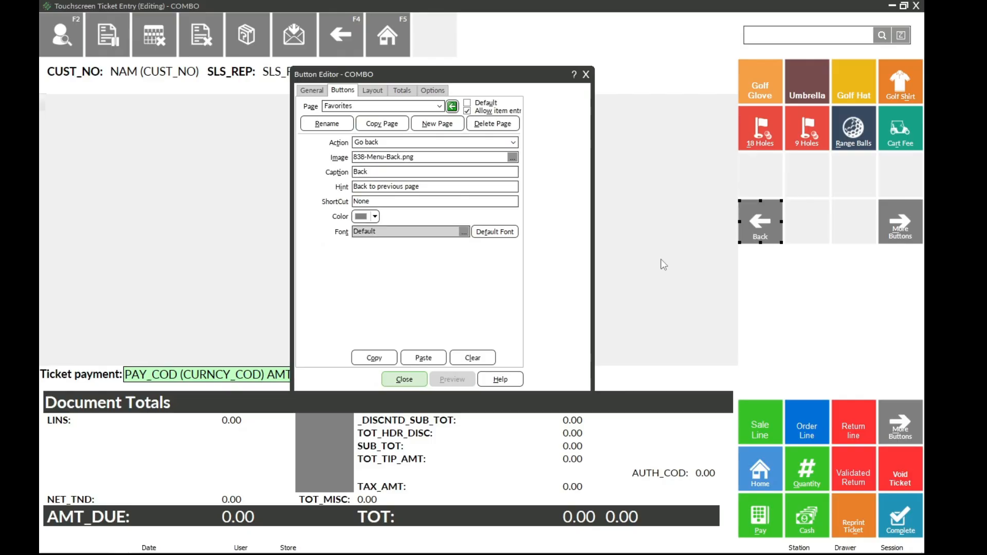
# Step: Follow the Favorites page's link to Favorites 2 and back, and examine the Back and Home button settings
pyautogui.click(896, 232)
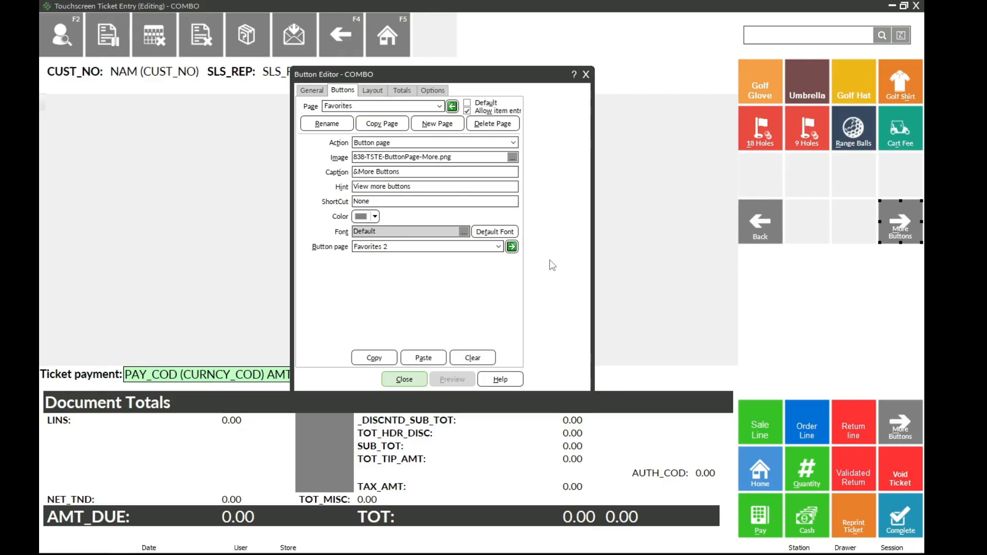
pyautogui.click(512, 247)
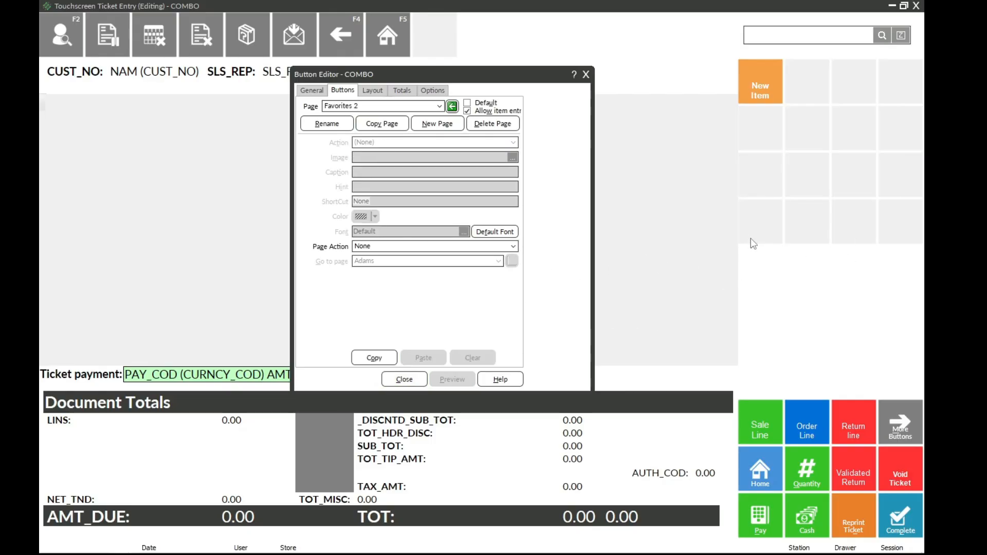
pyautogui.click(452, 107)
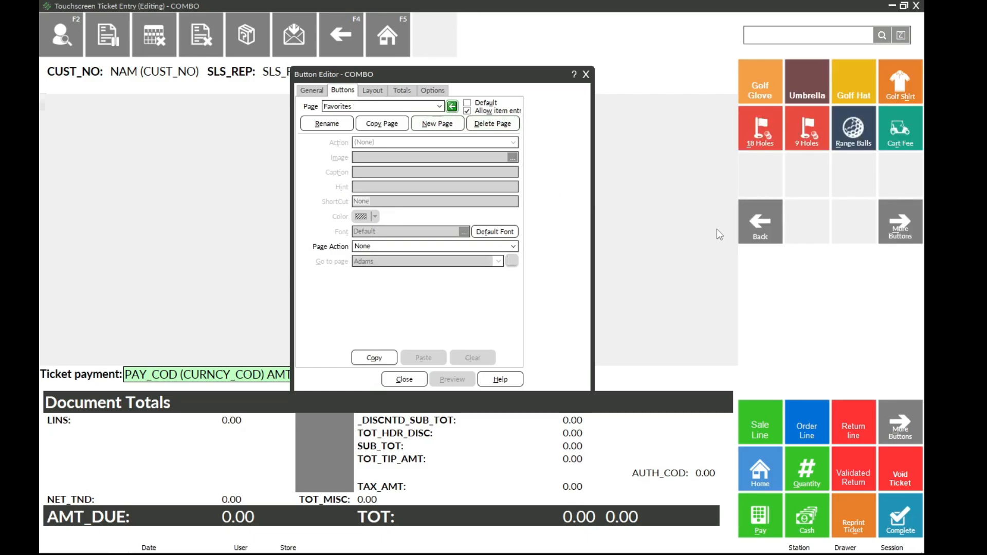
pyautogui.click(761, 233)
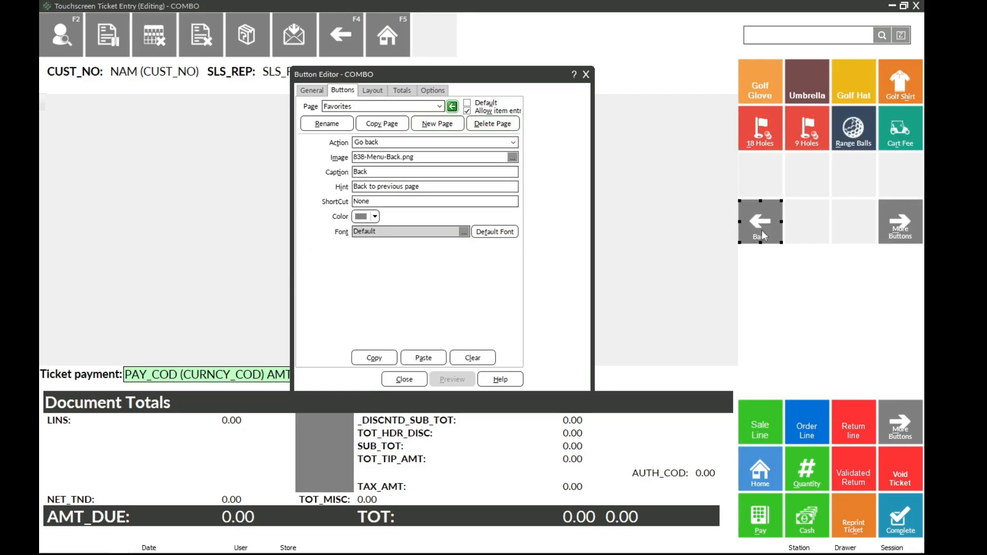
pyautogui.click(808, 221)
pyautogui.click(399, 44)
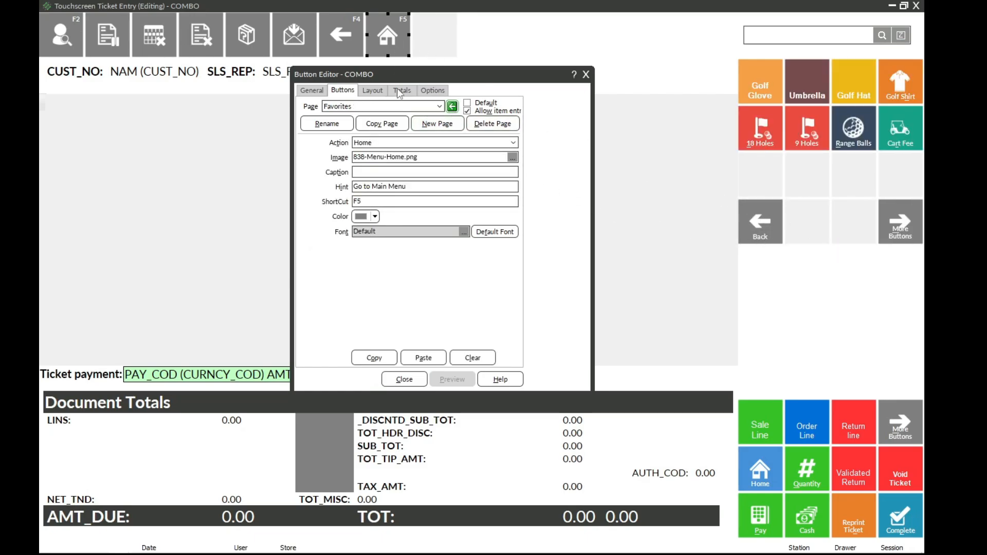
# Step: Copy the Home button into the first slot of the fourth row on the Favorites 2 page
pyautogui.click(887, 235)
pyautogui.click(514, 247)
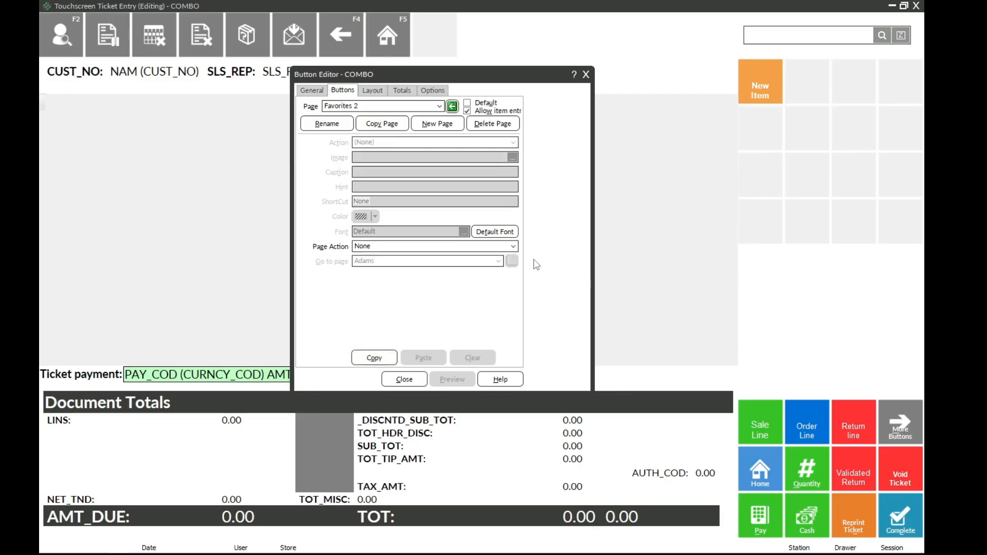
pyautogui.click(771, 230)
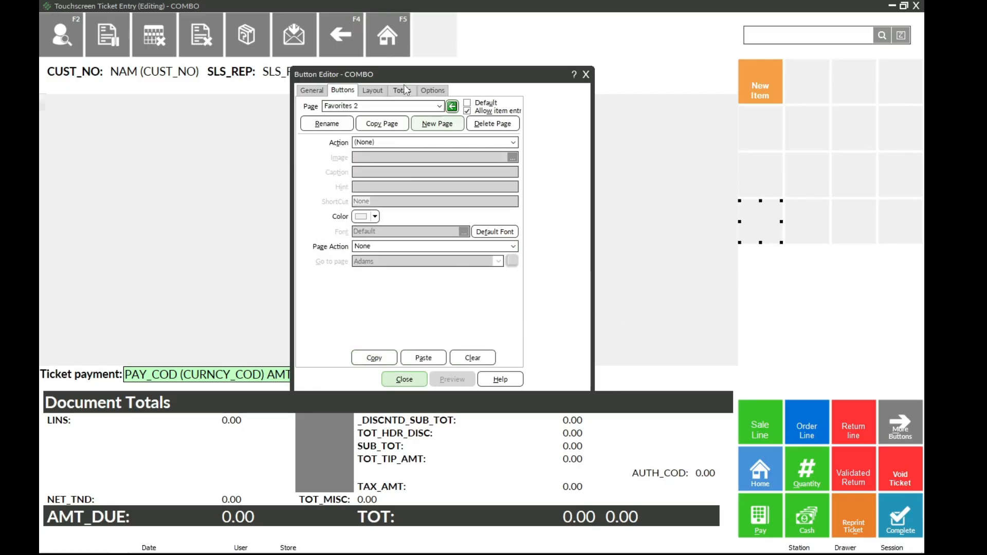
pyautogui.click(400, 51)
pyautogui.click(385, 357)
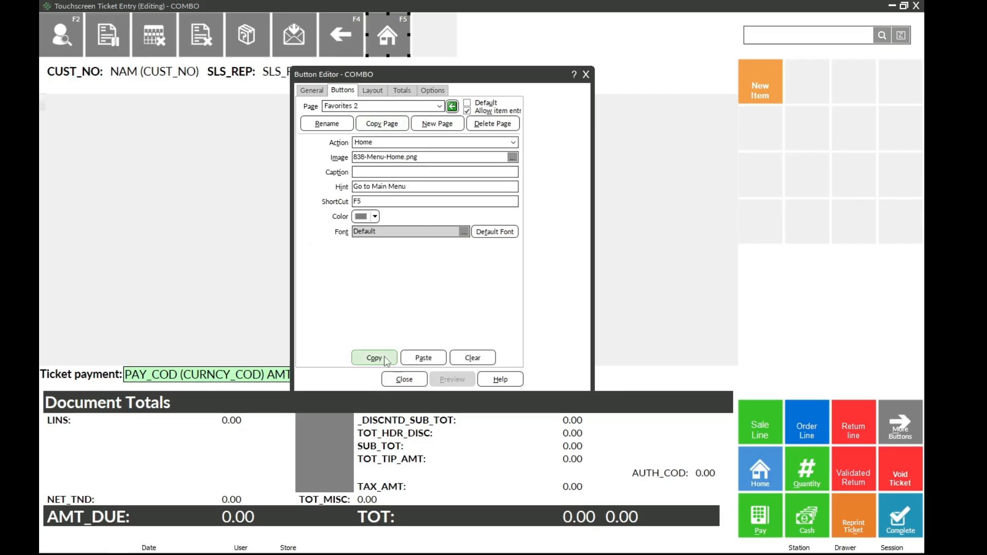
pyautogui.click(766, 236)
pyautogui.click(423, 358)
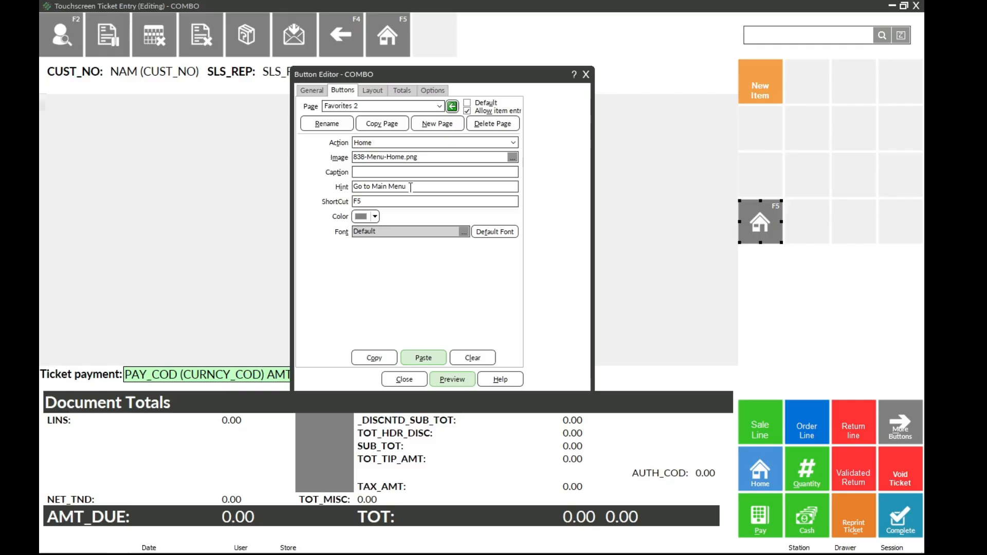
# Step: Caption the copied button on Favorites 2 as Home, emptying its hint and removing its shortcut
pyautogui.moveTo(414, 187); pyautogui.dragTo(341, 183)
pyautogui.press('BackSpace')
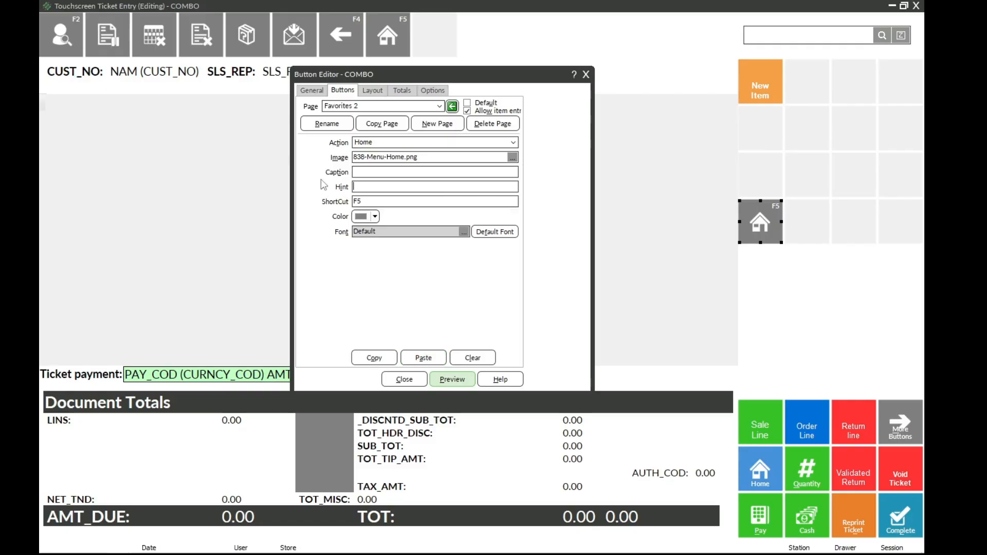
pyautogui.click(368, 202)
pyautogui.click(799, 232)
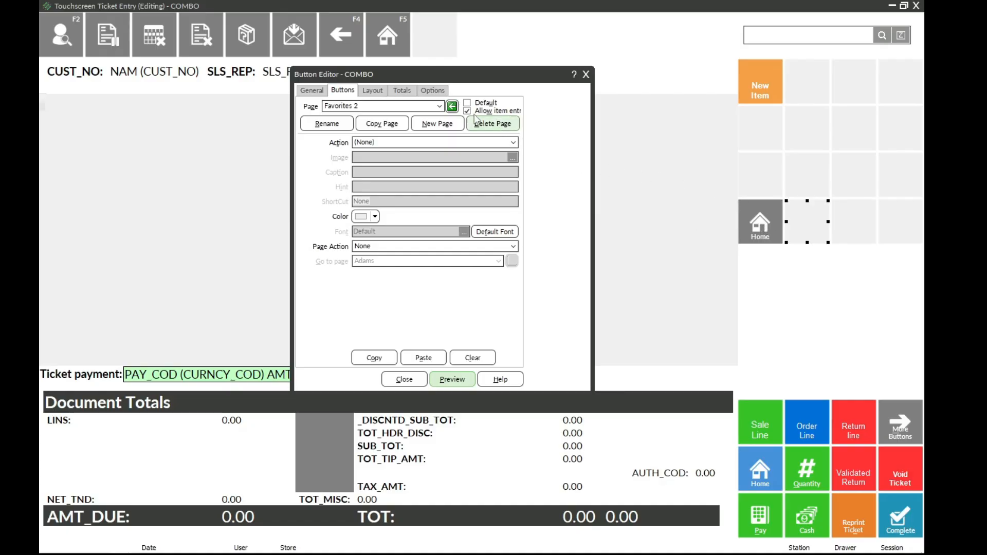
# Step: Check the Back and More Buttons settings on the Favorites page, and close the button editor and Touchscreen Codes
pyautogui.click(453, 107)
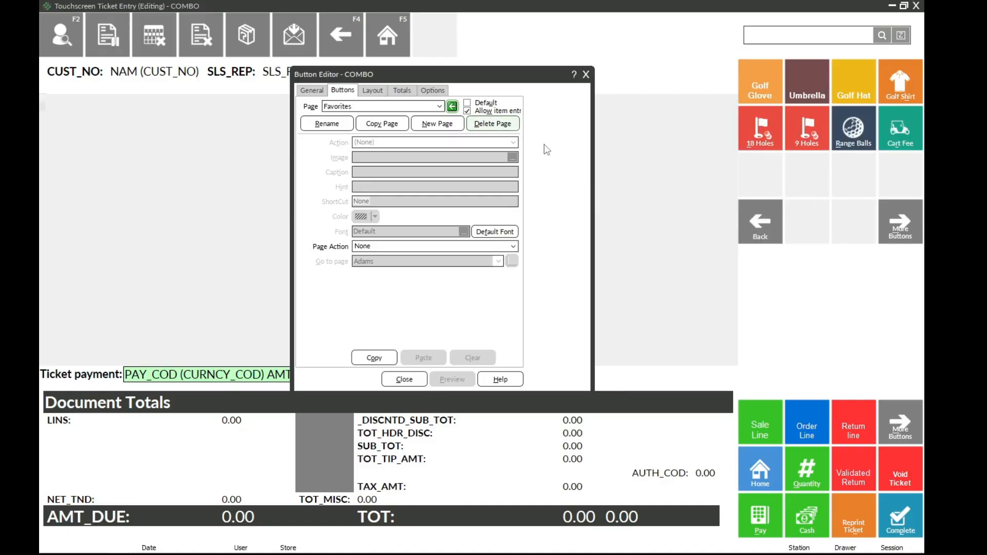
pyautogui.click(763, 221)
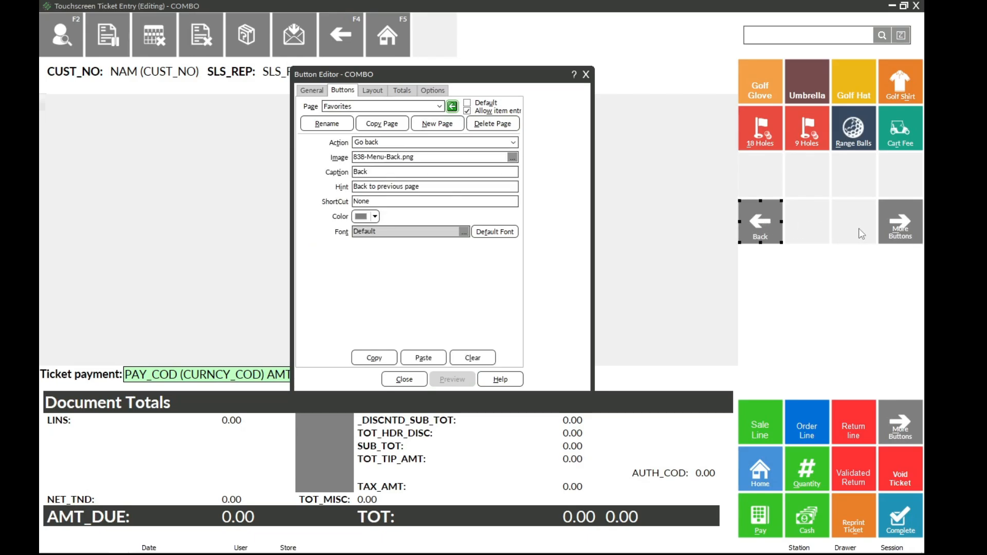
pyautogui.click(897, 231)
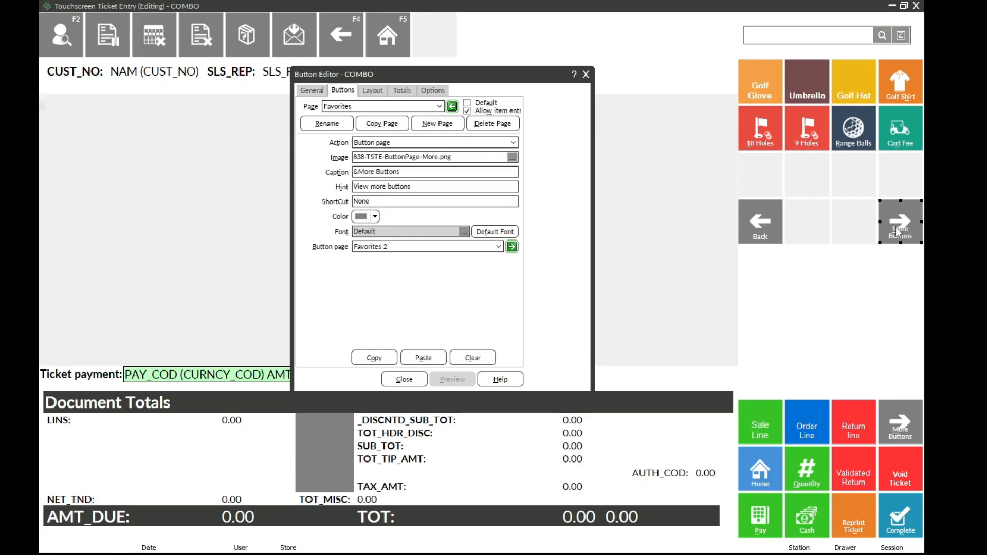
pyautogui.click(404, 379)
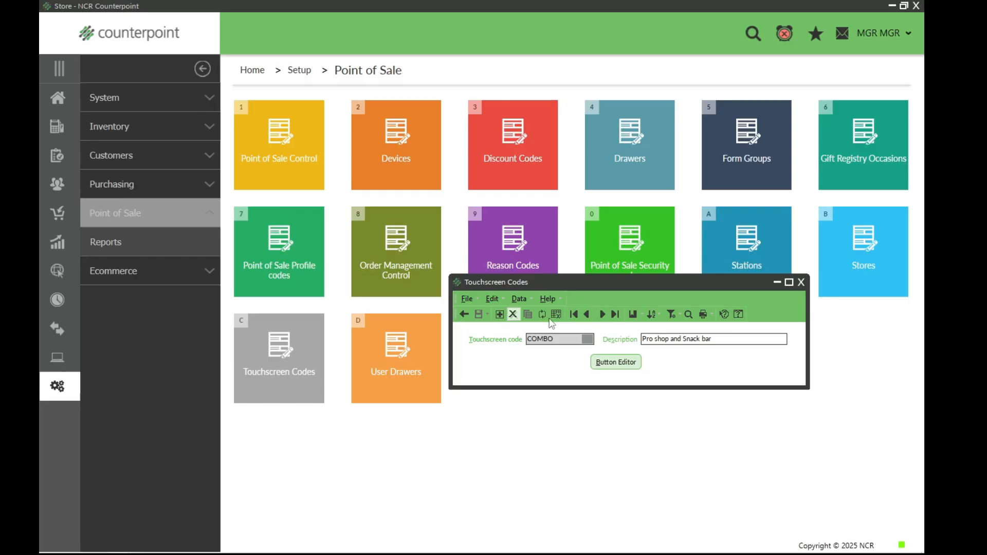
pyautogui.click(801, 282)
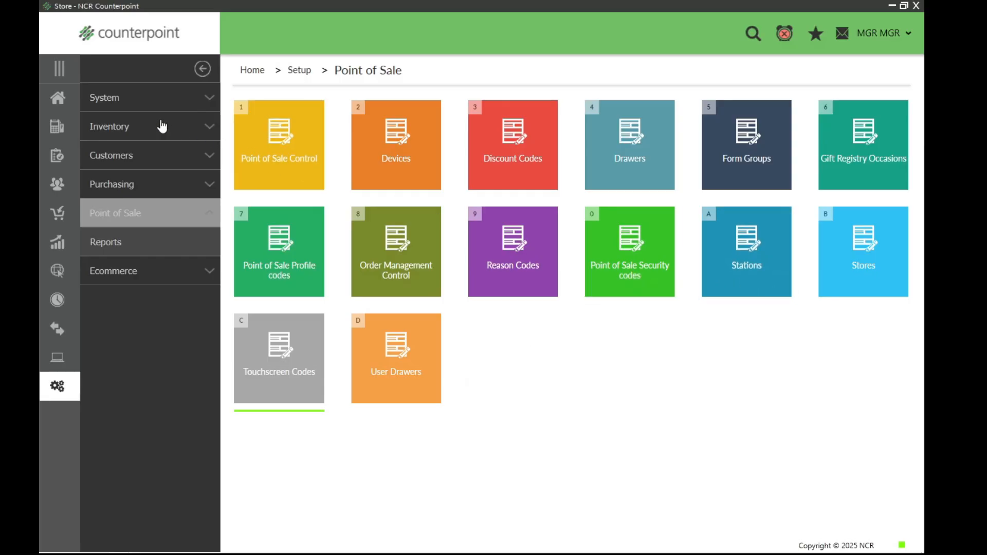
# Step: Open Touchscreen ticket entry from the home page and log in with store MAIN, station 1 and drawer 1
pyautogui.click(59, 101)
pyautogui.click(306, 331)
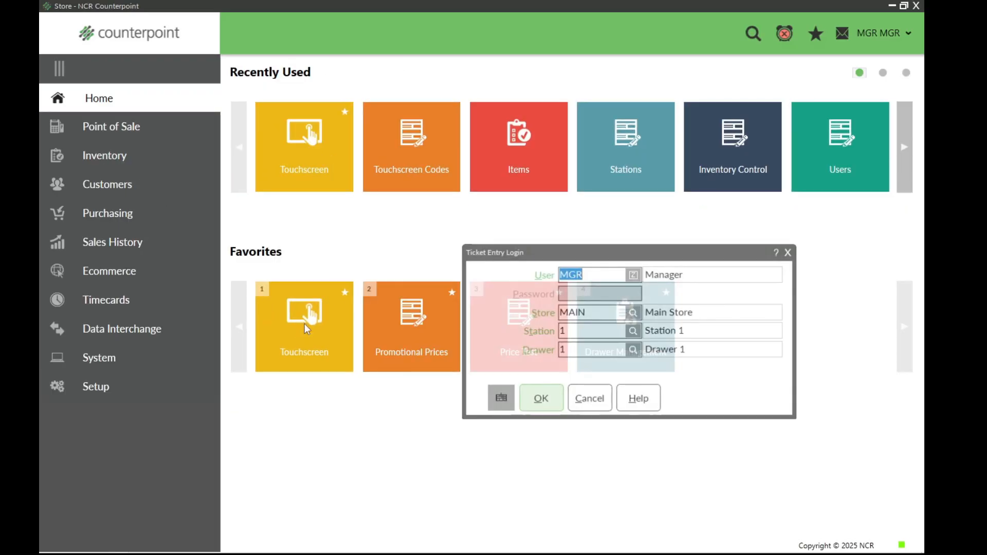
pyautogui.click(537, 398)
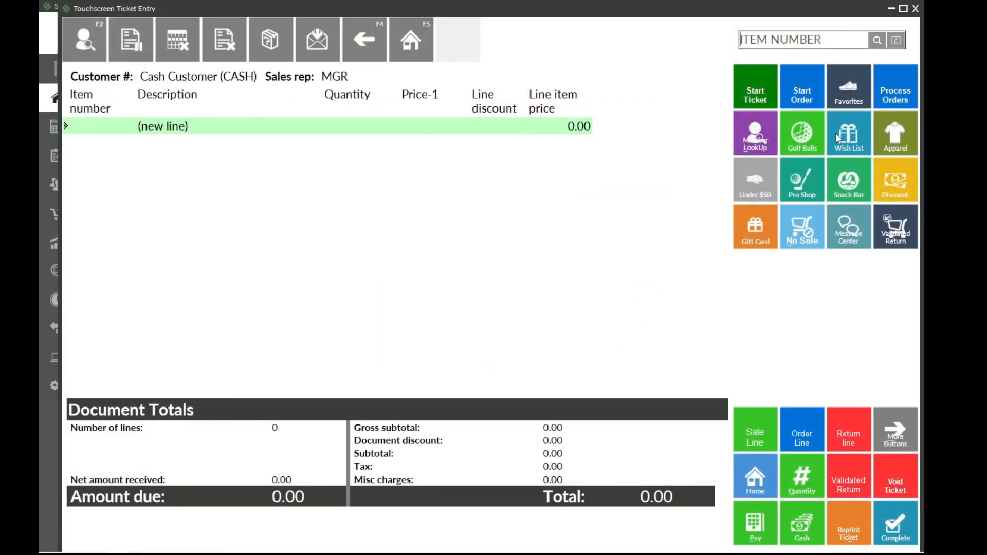
# Step: Add the 18 Holes and 9 Holes items to the ticket from the Favorites page
pyautogui.click(837, 97)
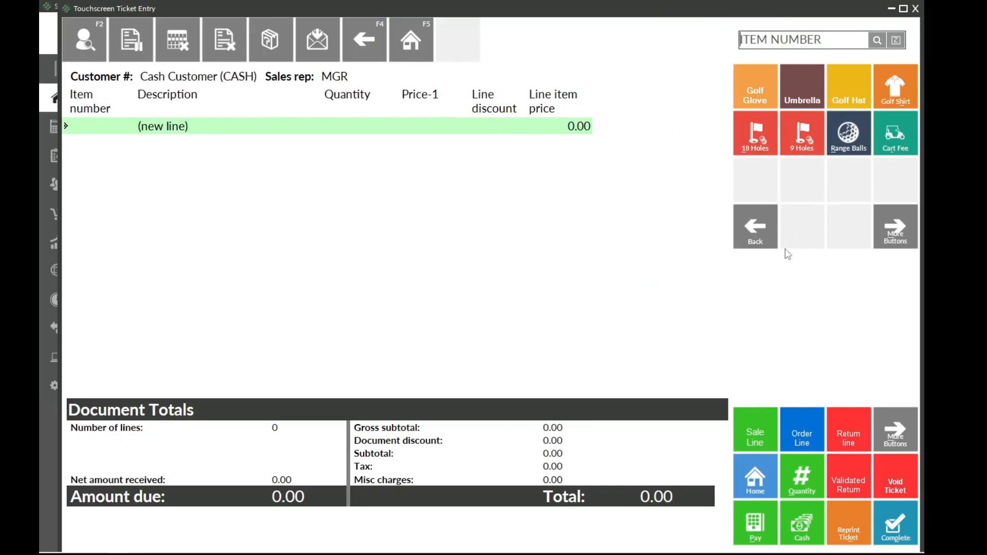
pyautogui.click(755, 139)
pyautogui.click(806, 140)
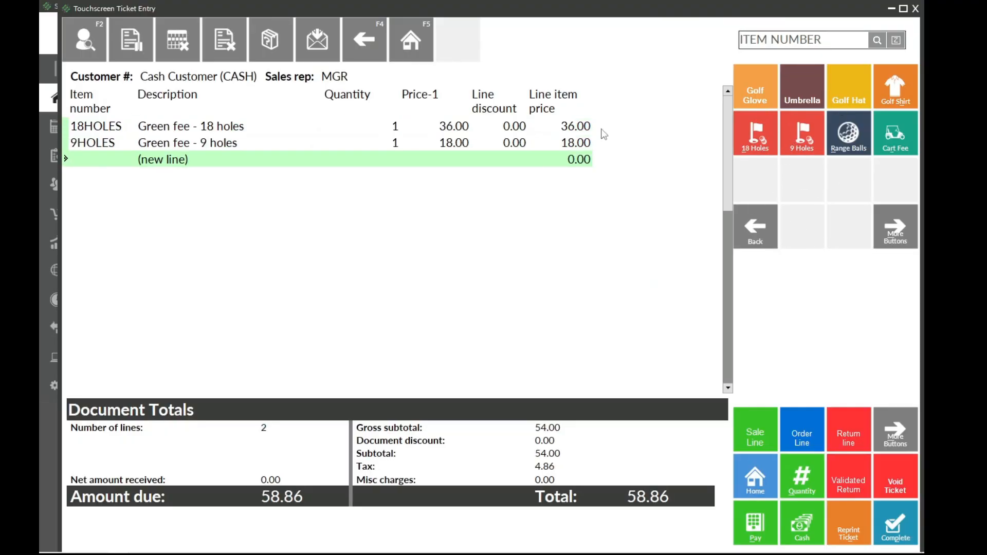
# Step: Test the navigation from Favorites to Favorites 2, its Home button, and the Back button on Favorites
pyautogui.click(880, 234)
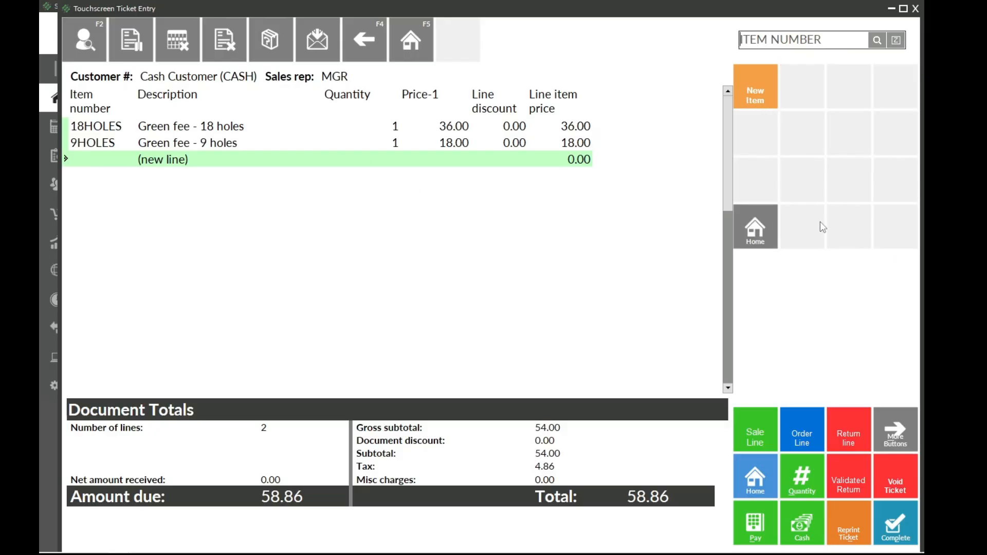
pyautogui.click(757, 229)
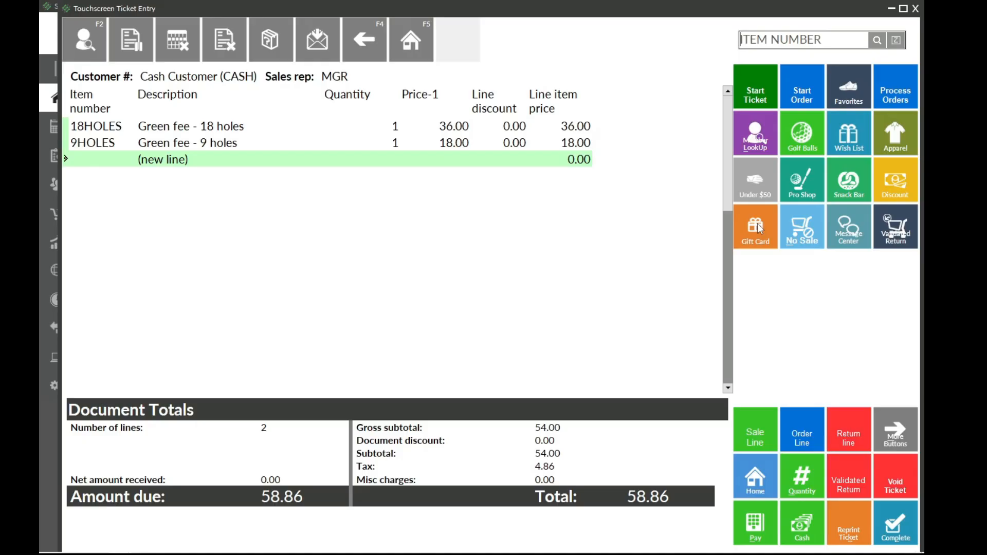
pyautogui.click(846, 96)
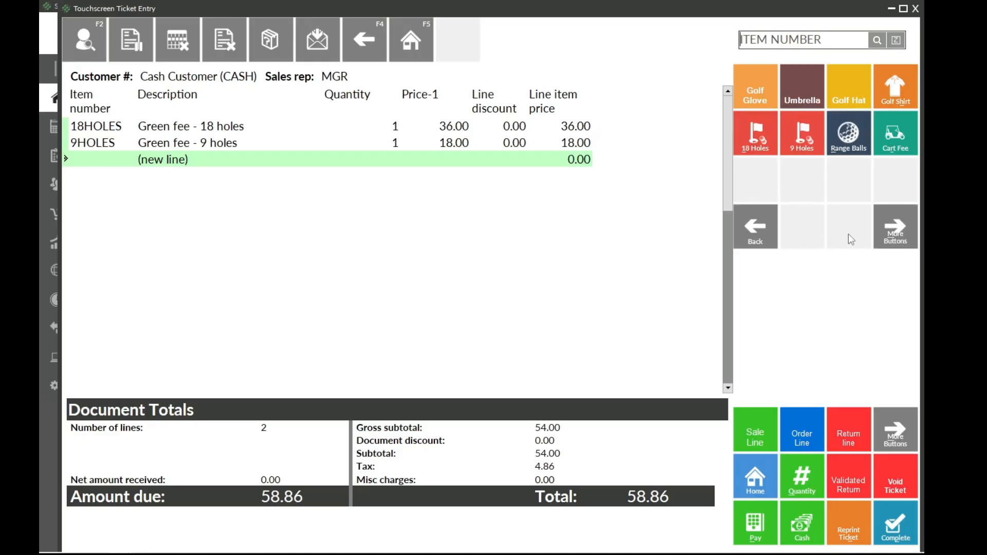
pyautogui.click(755, 227)
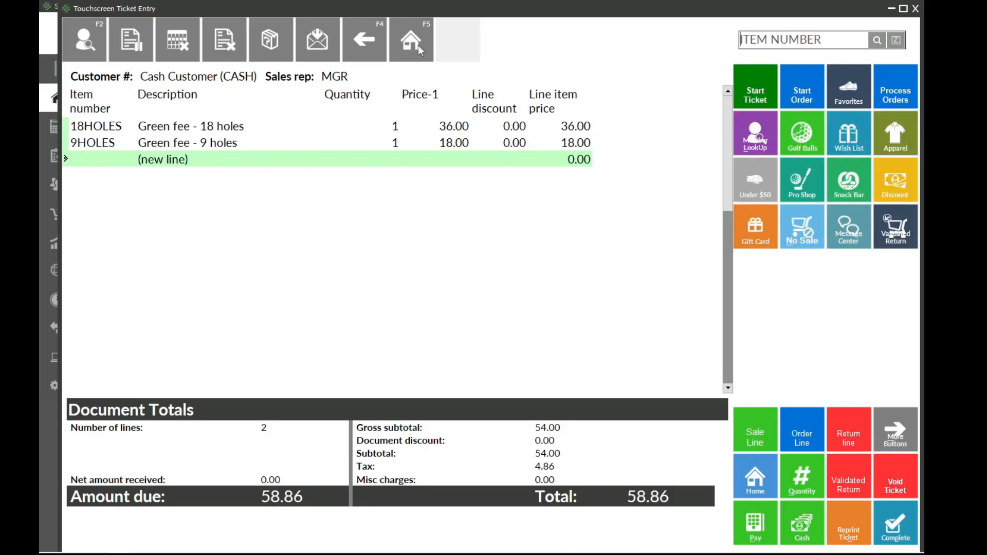